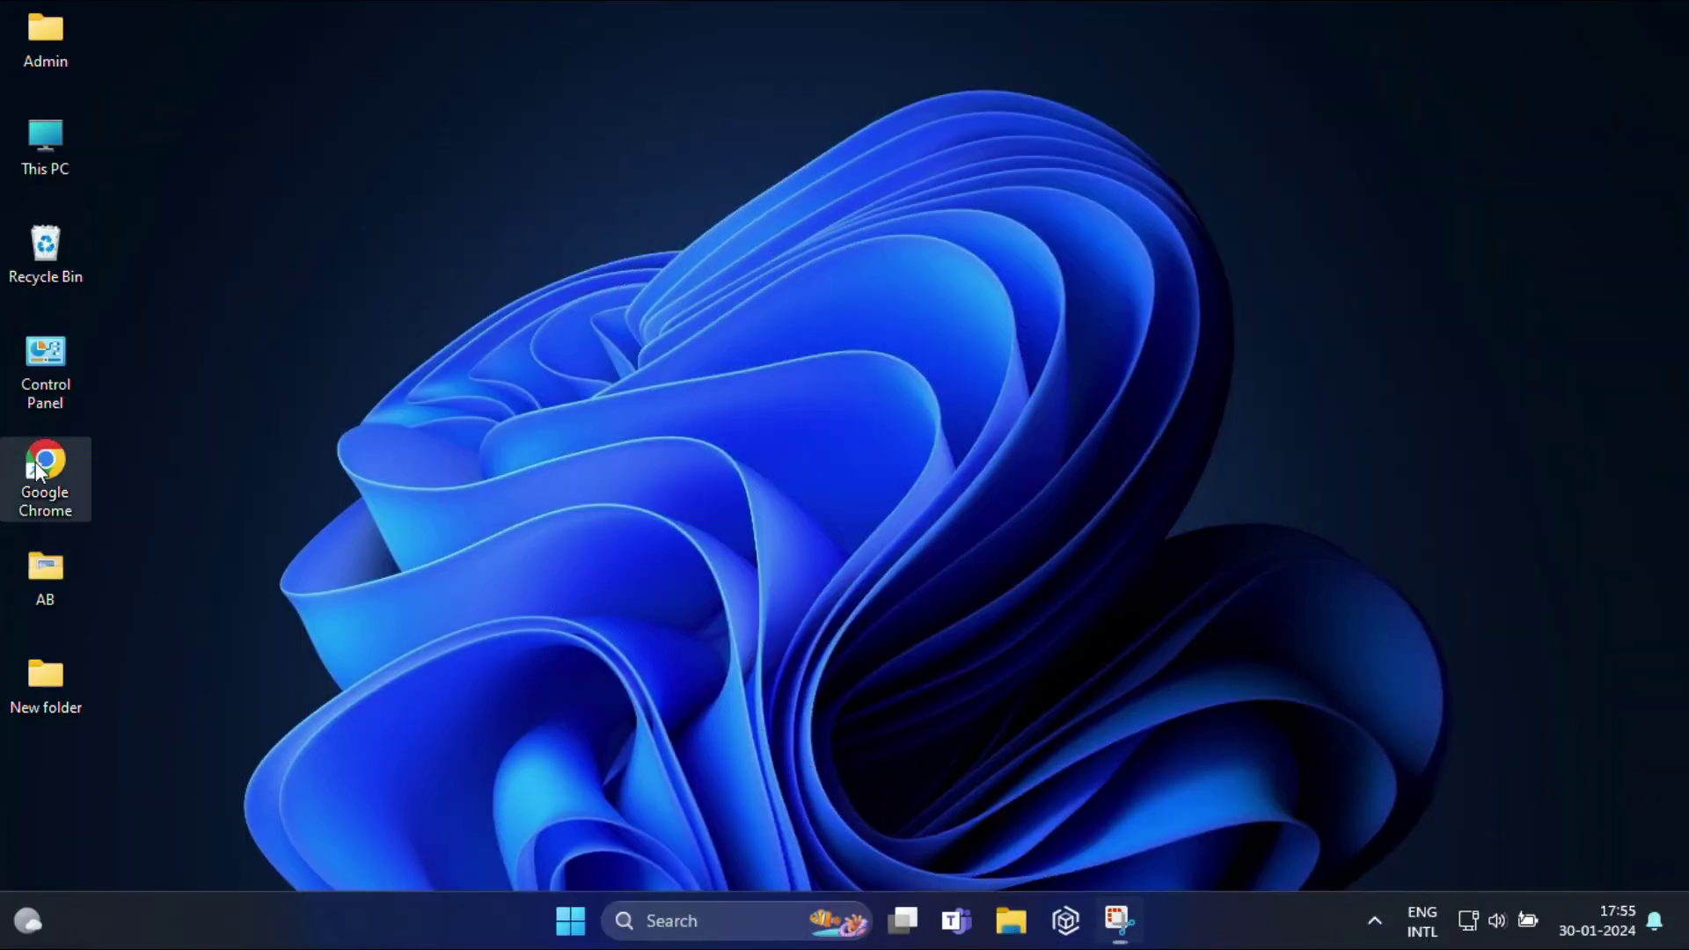
# Step: Open Chrome full screen and search Google for scrcpy
pyautogui.doubleClick(40, 471)
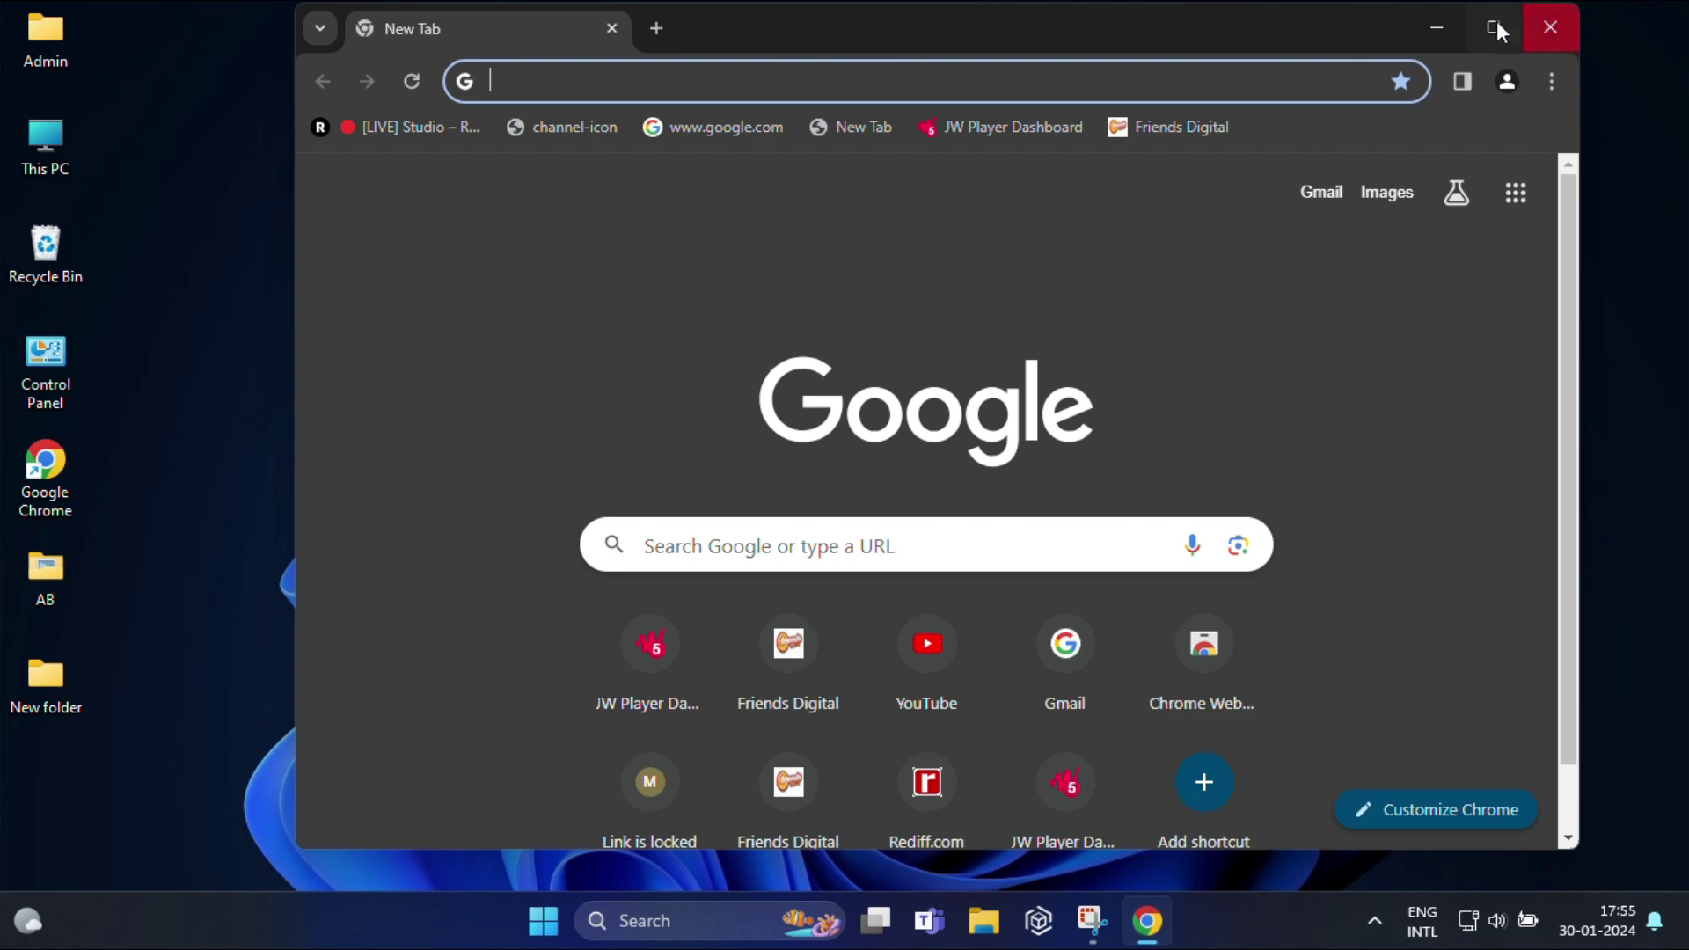
pyautogui.click(1496, 29)
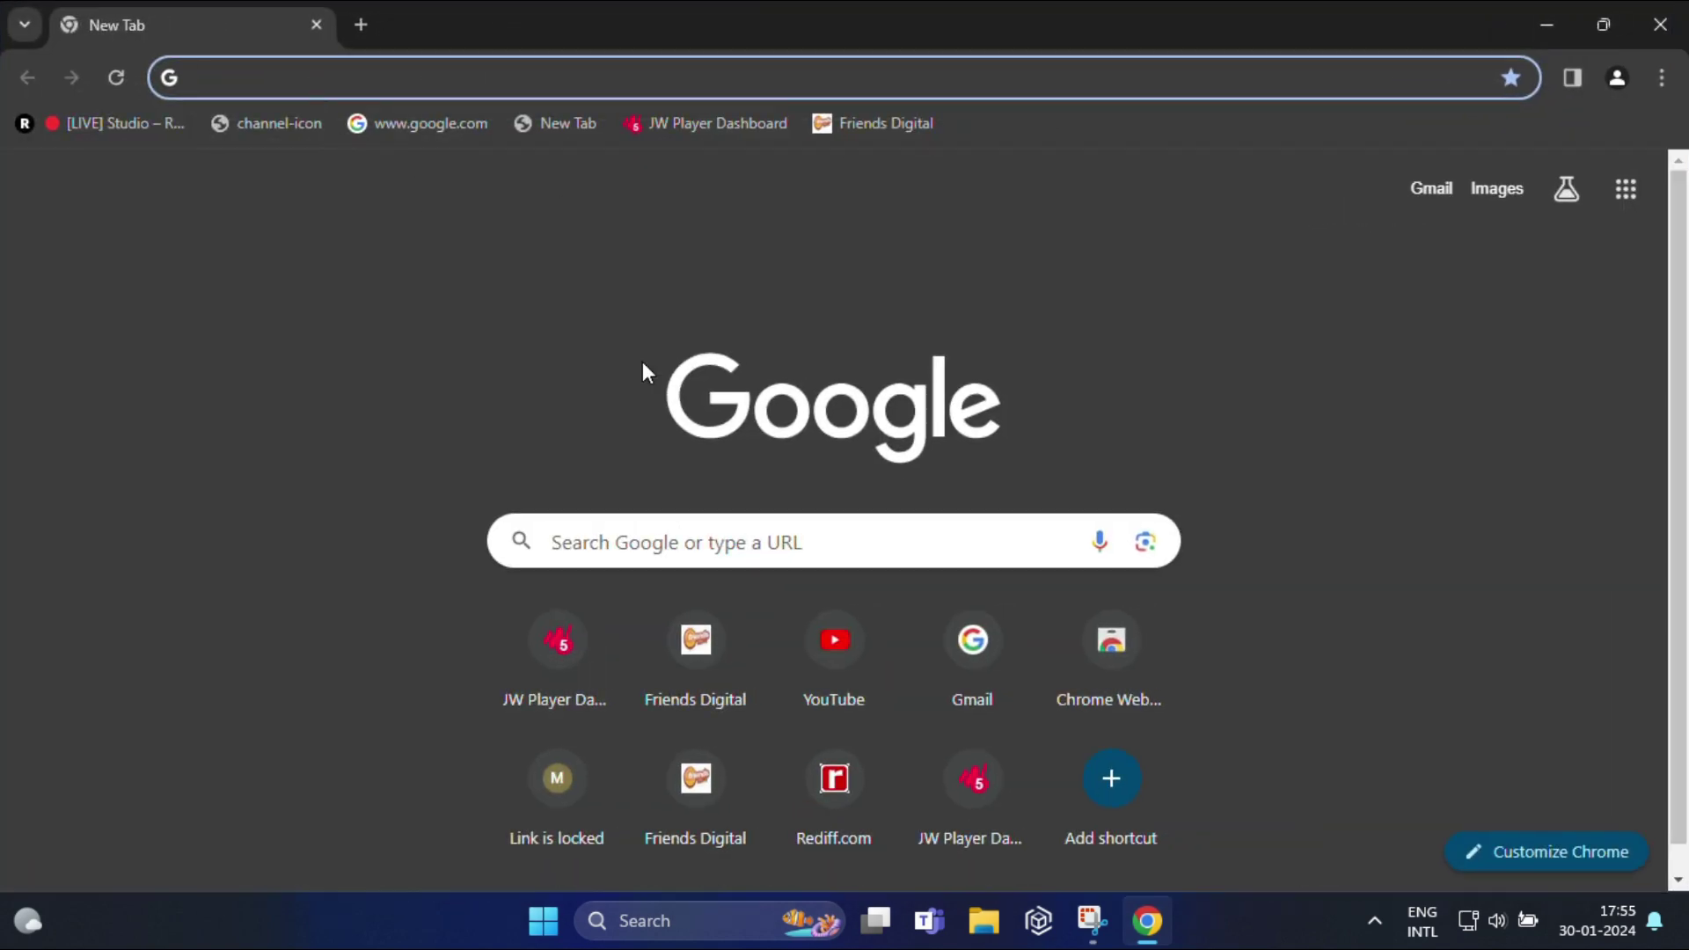
pyautogui.write('scr')
pyautogui.press('Return')
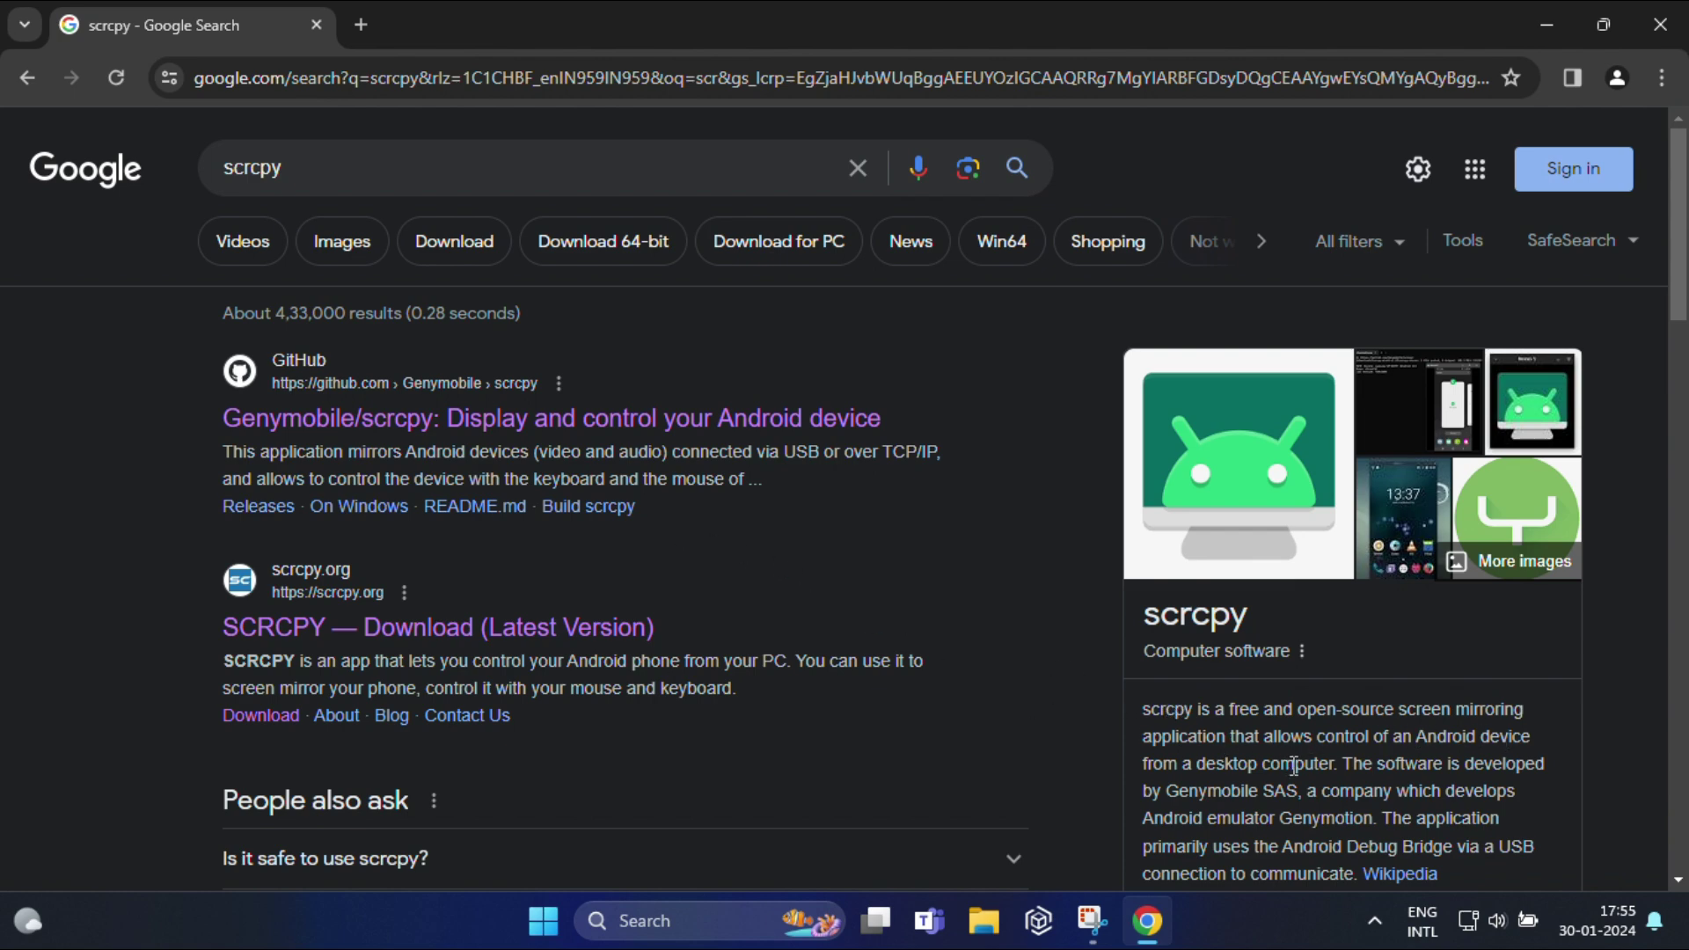
pyautogui.moveTo(1335, 763); pyautogui.dragTo(1148, 709)
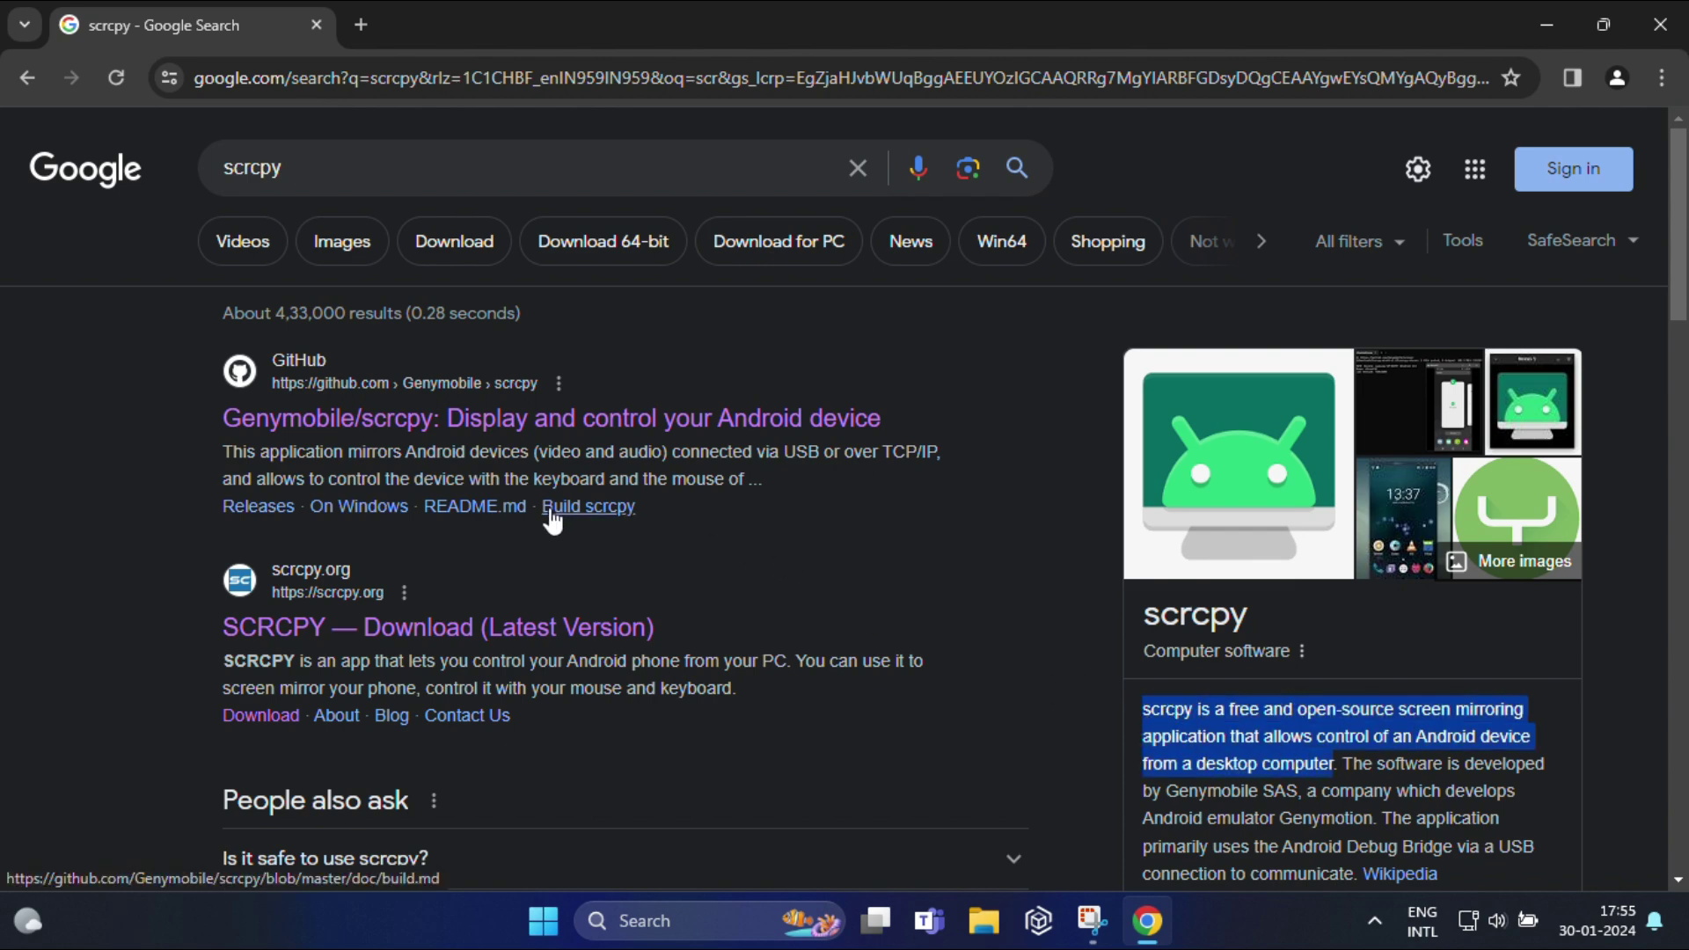
pyautogui.scroll(-1, 528, 510)
# Step: From scrcpy.org, download the 64-bit Windows scrcpy v2.3.1 zip via SourceForge
pyautogui.click(398, 510)
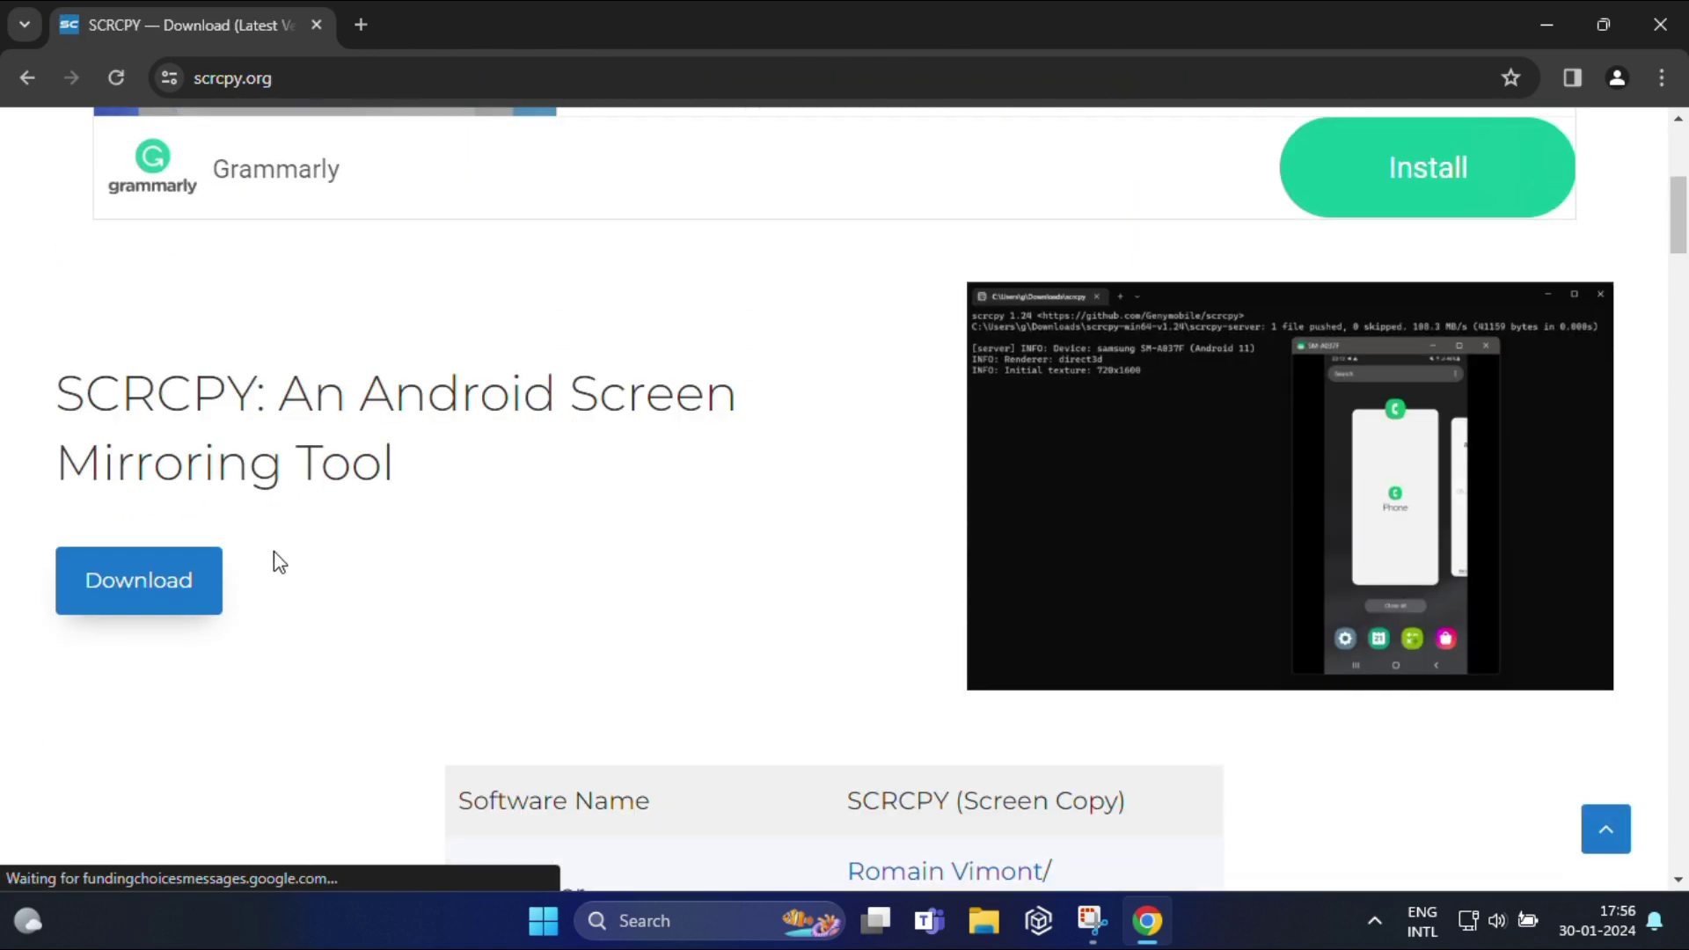
pyautogui.click(185, 572)
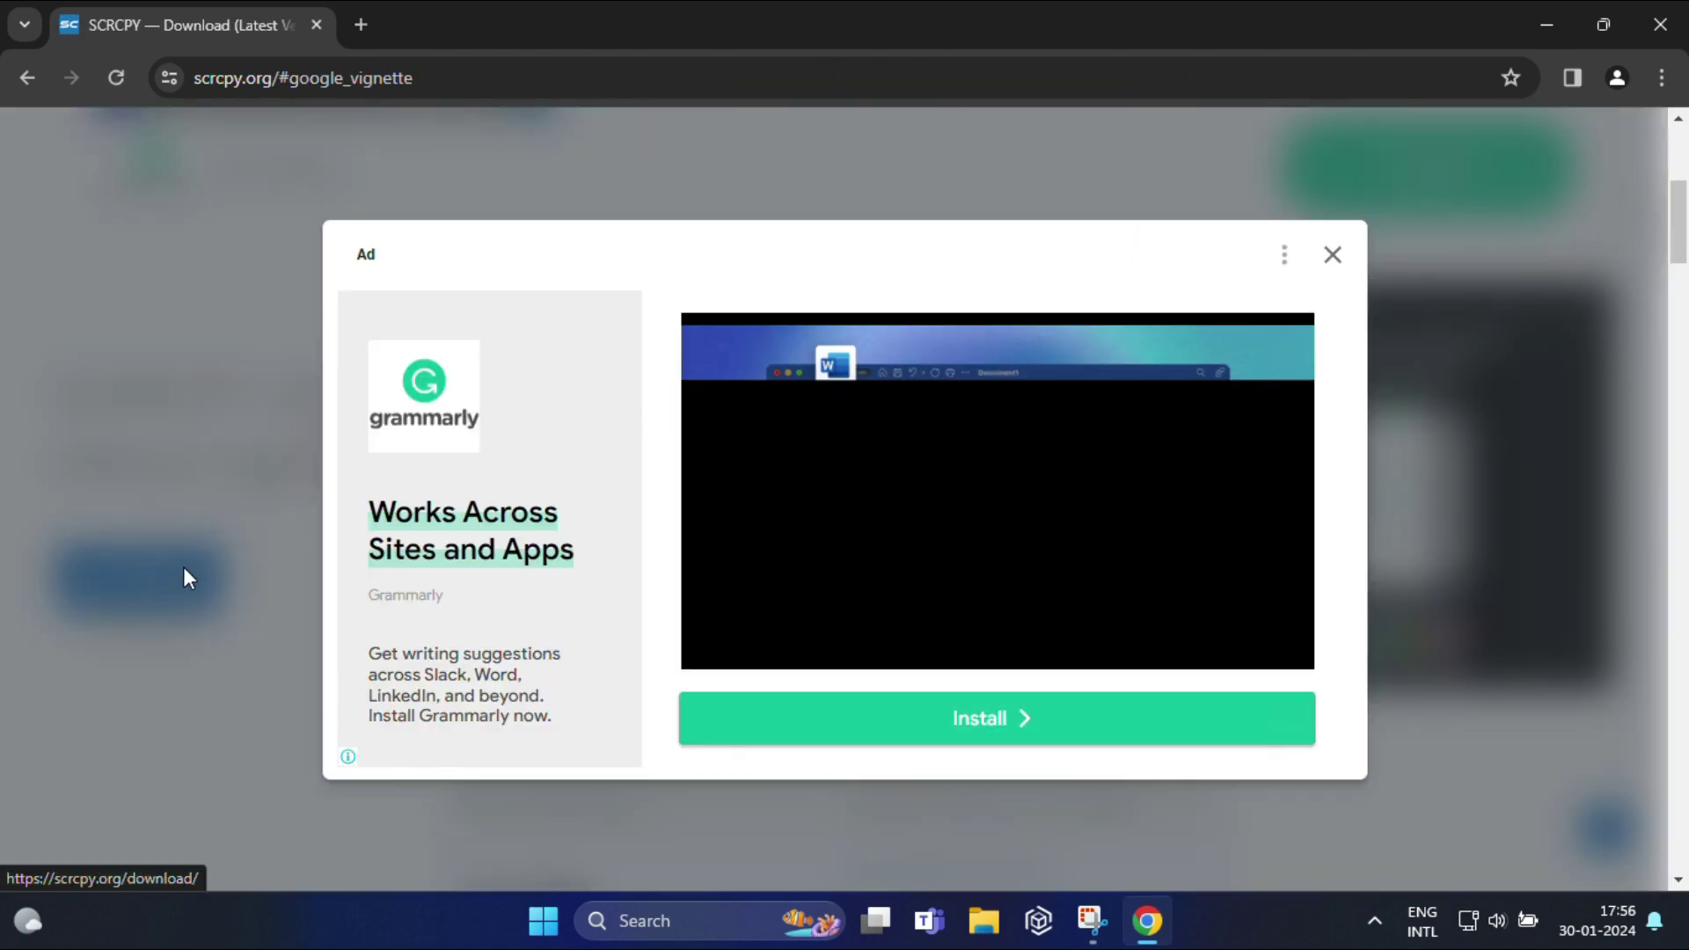
pyautogui.click(1327, 257)
pyautogui.scroll(-8, 655, 399)
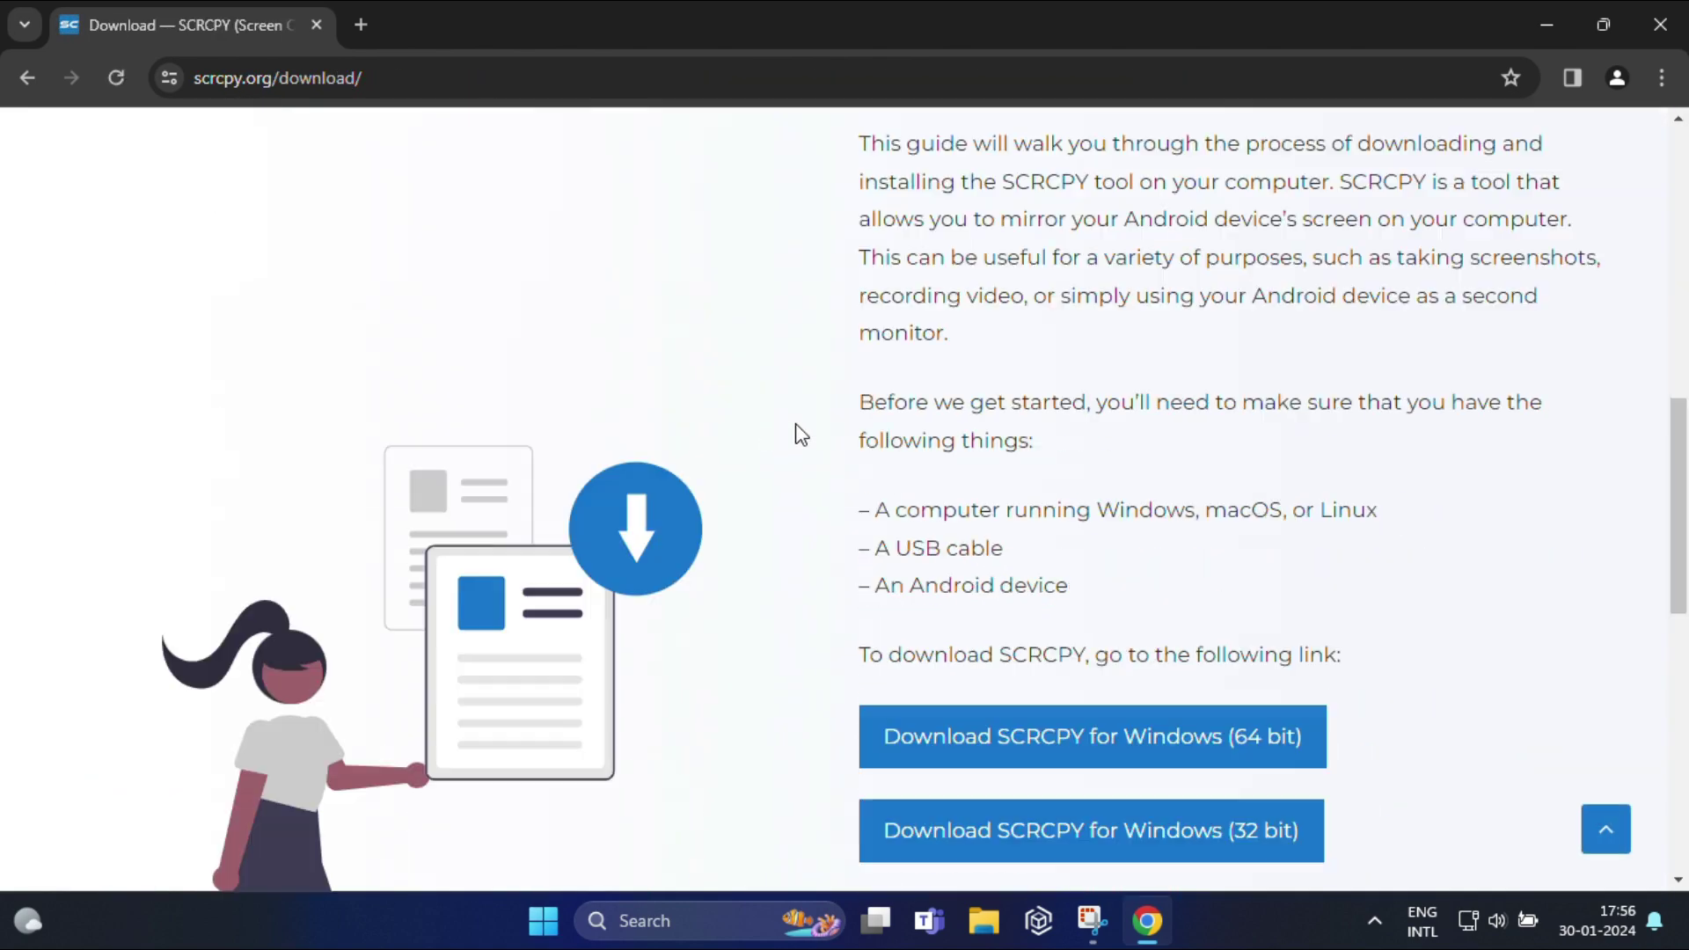
pyautogui.click(975, 364)
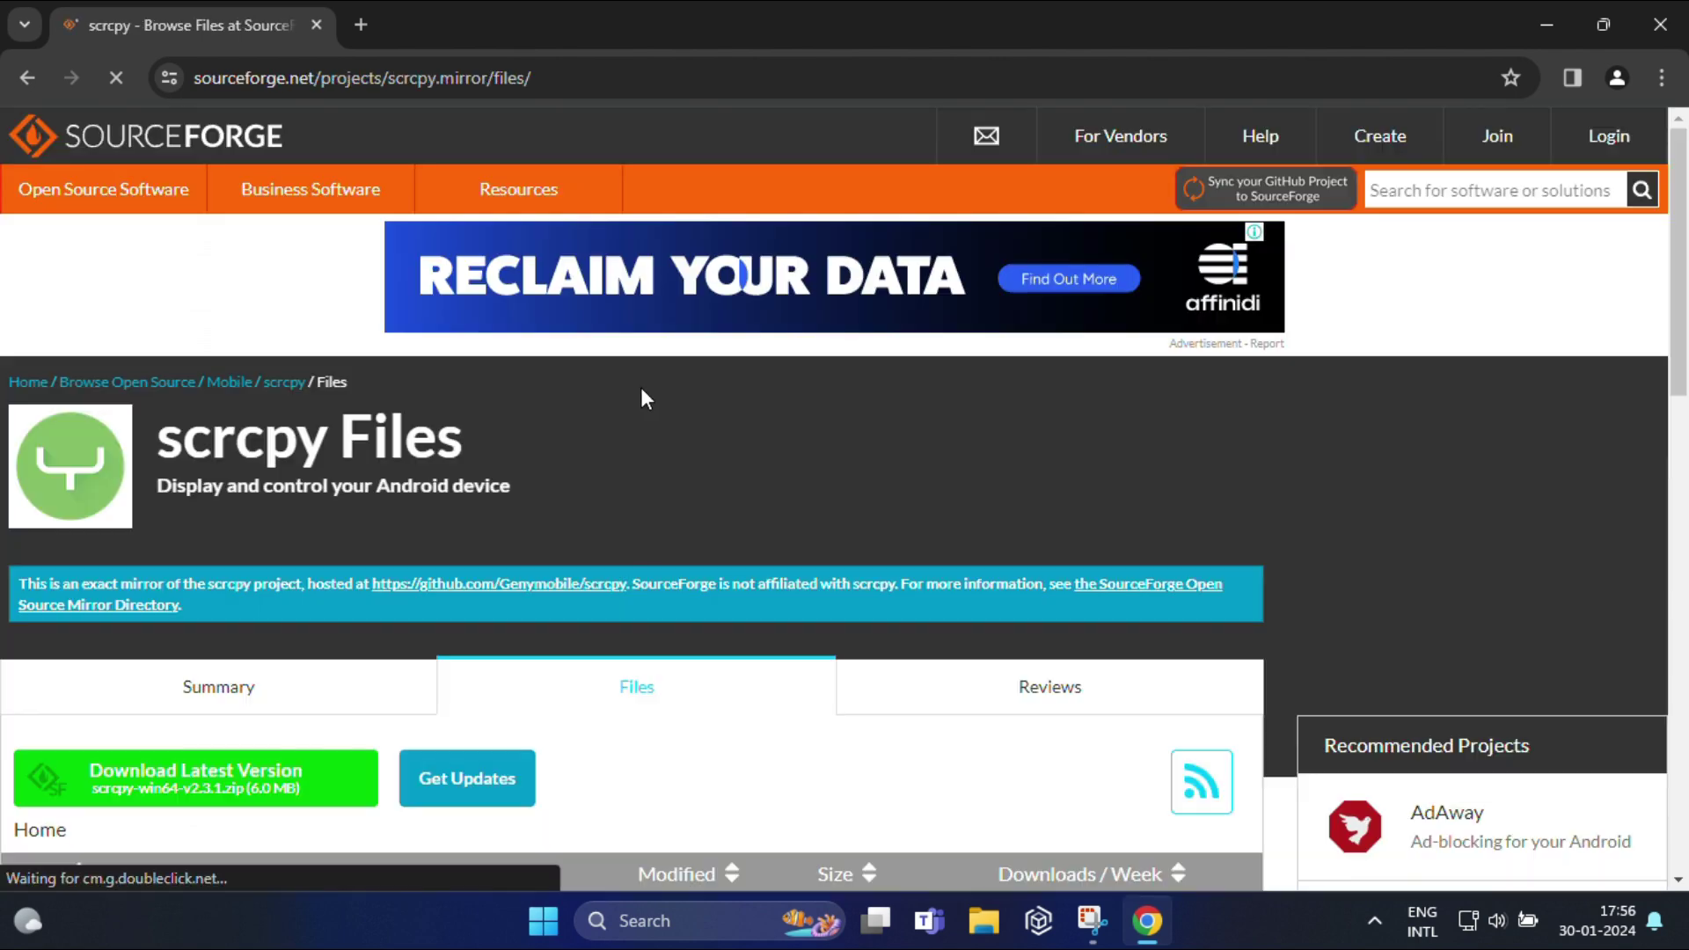
pyautogui.scroll(-3, 616, 422)
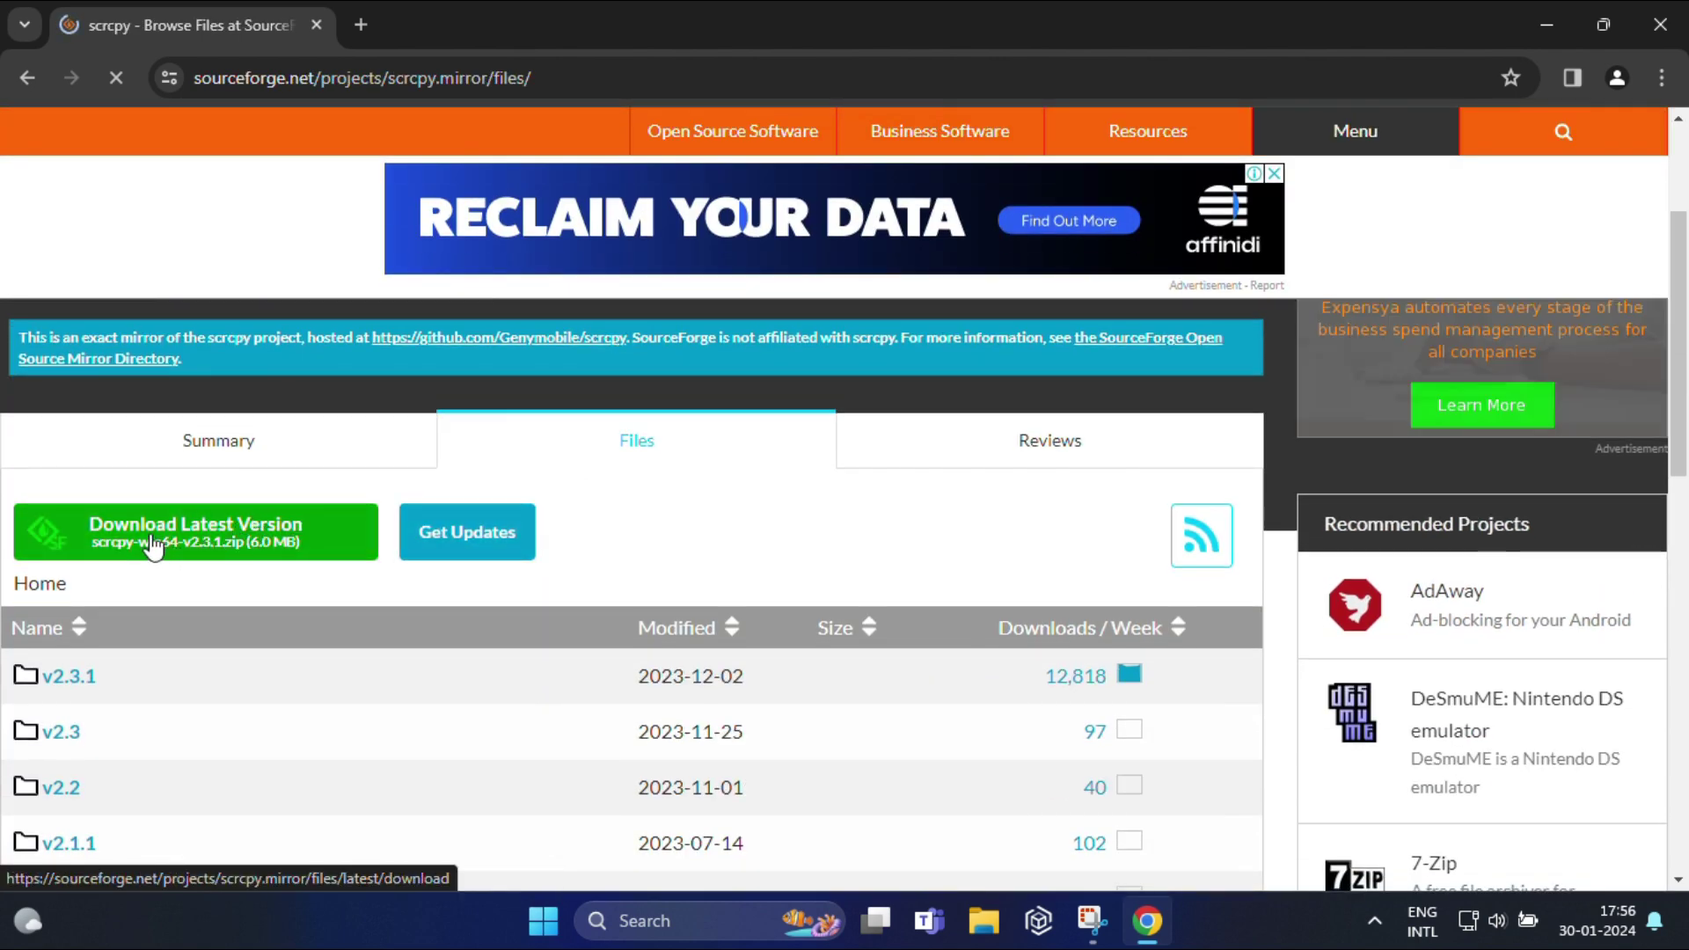
pyautogui.click(204, 536)
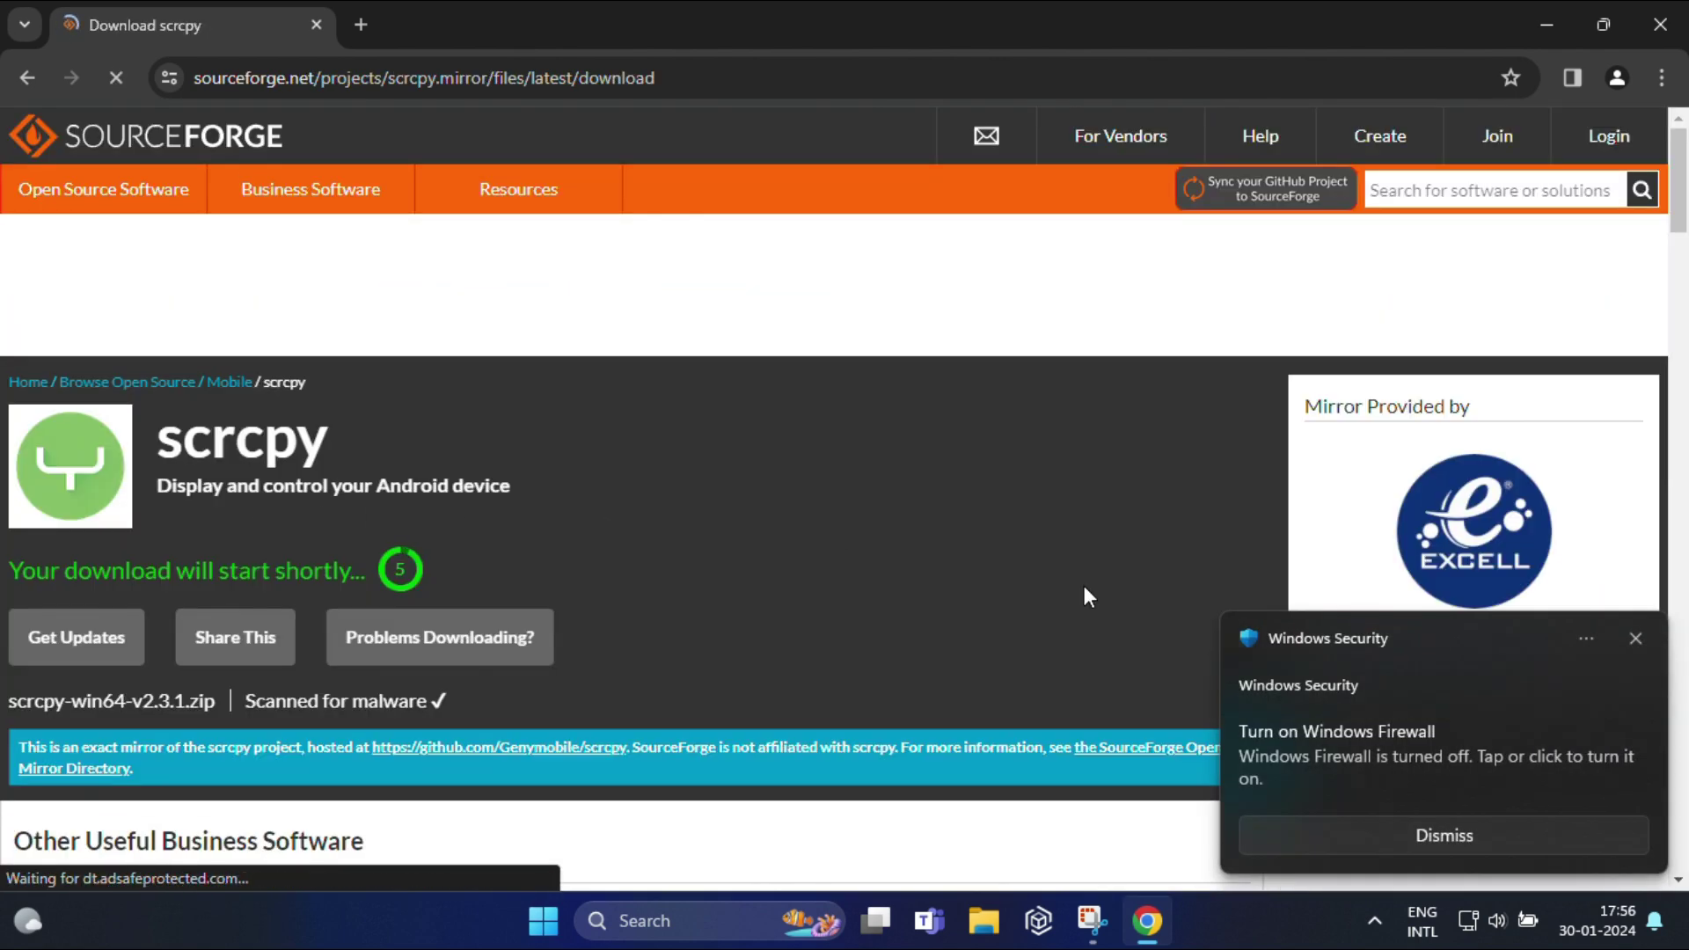
pyautogui.click(1634, 638)
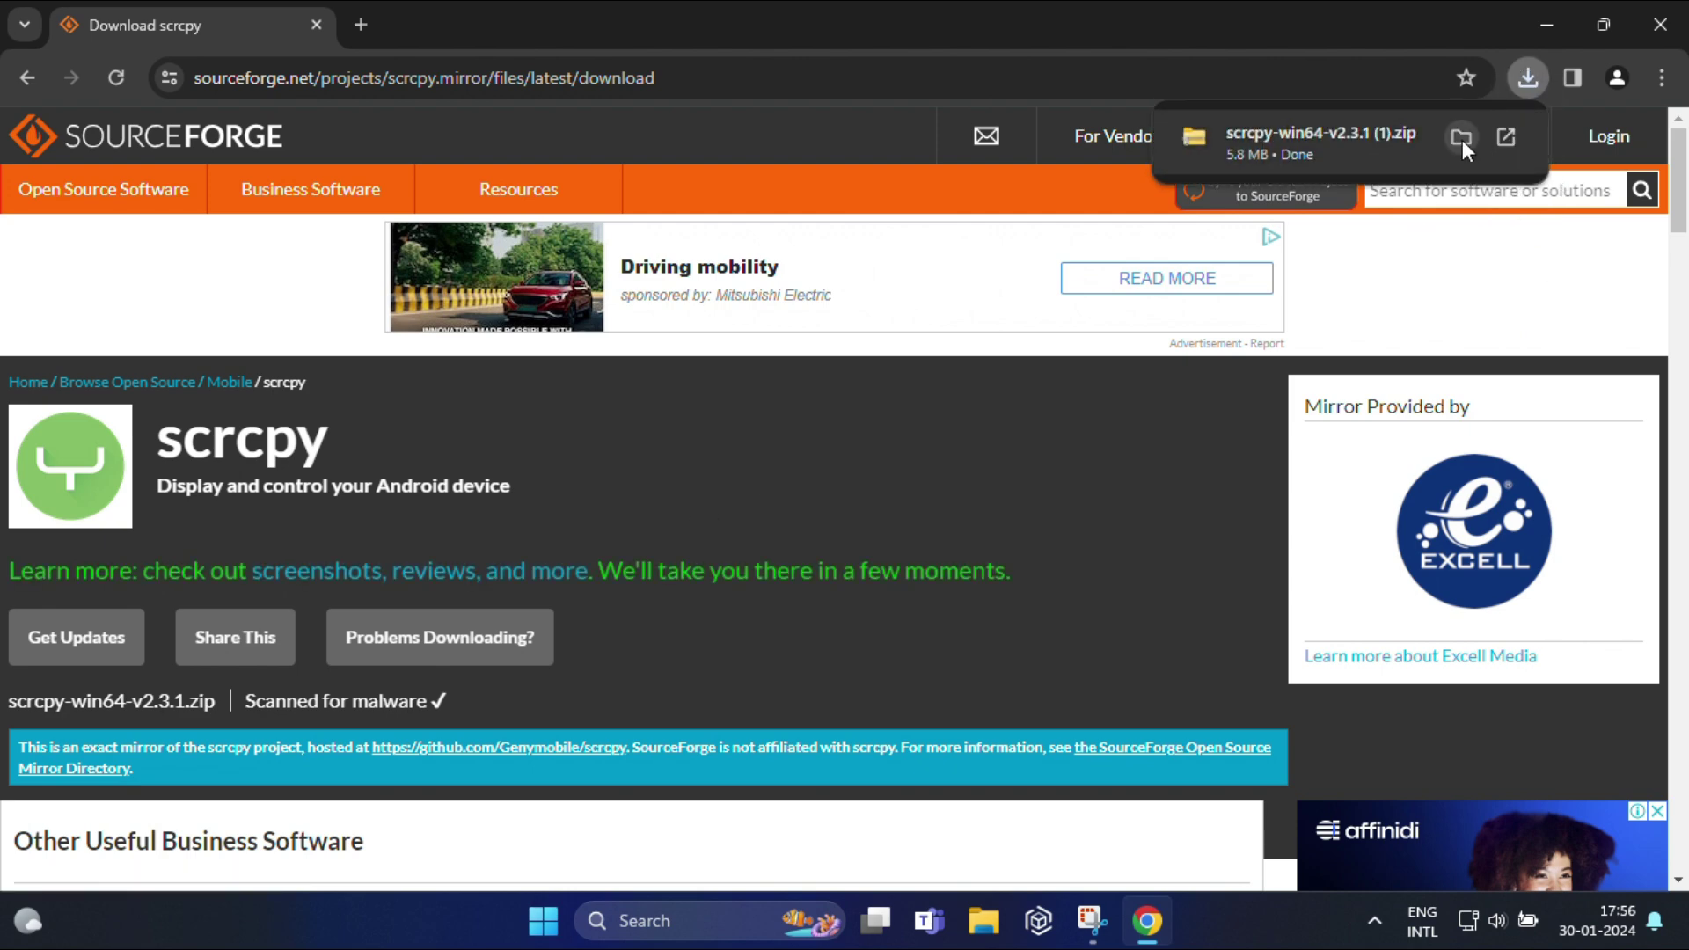
# Step: Paste the downloaded scrcpy zip into the desktop's New folder
pyautogui.click(1462, 138)
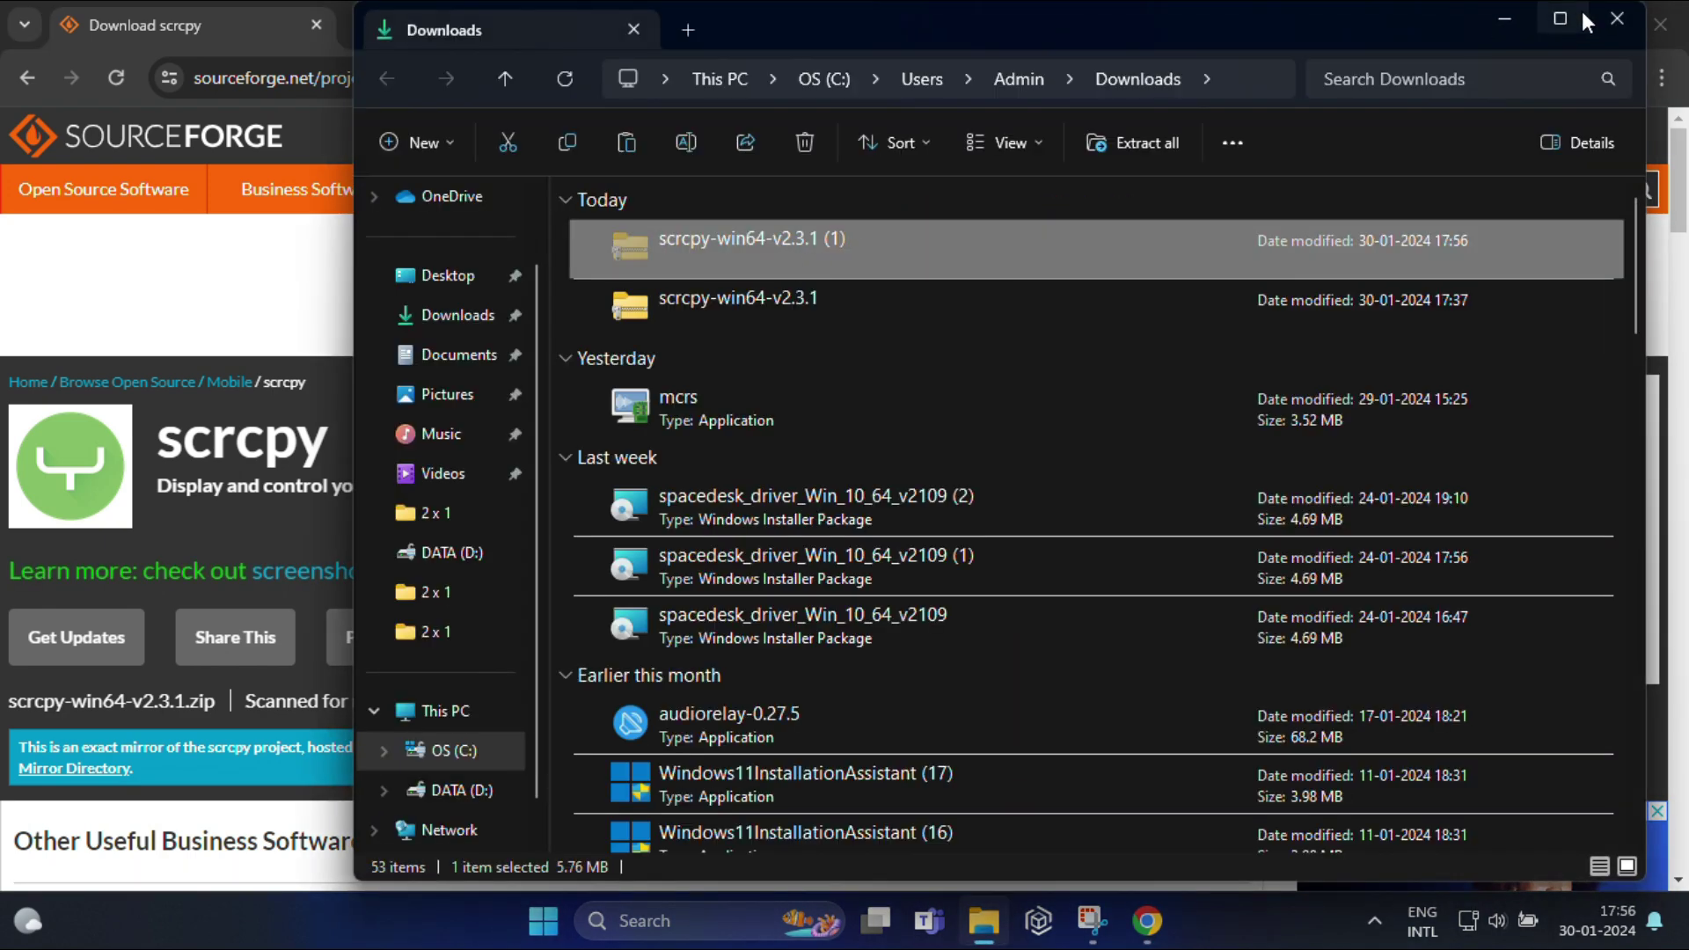
pyautogui.click(1612, 15)
pyautogui.click(1589, 29)
pyautogui.doubleClick(39, 679)
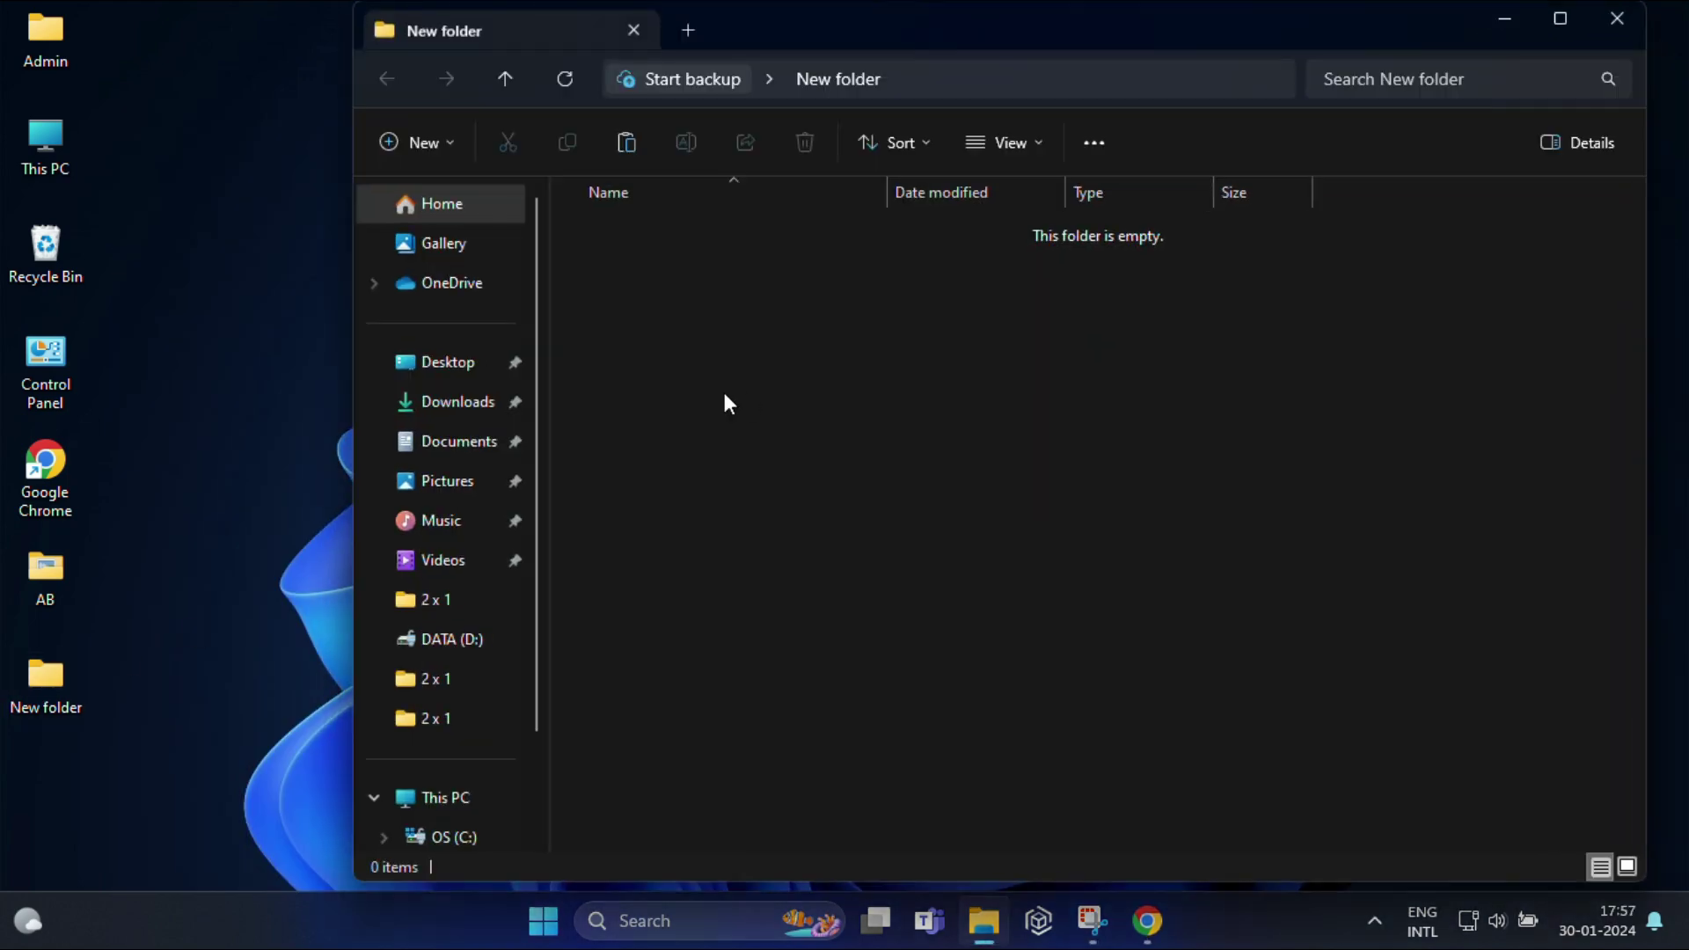
pyautogui.hotkey('ctrl', 'v')
# Step: Extract the scrcpy zip into a matching folder beside it
pyautogui.click(652, 256)
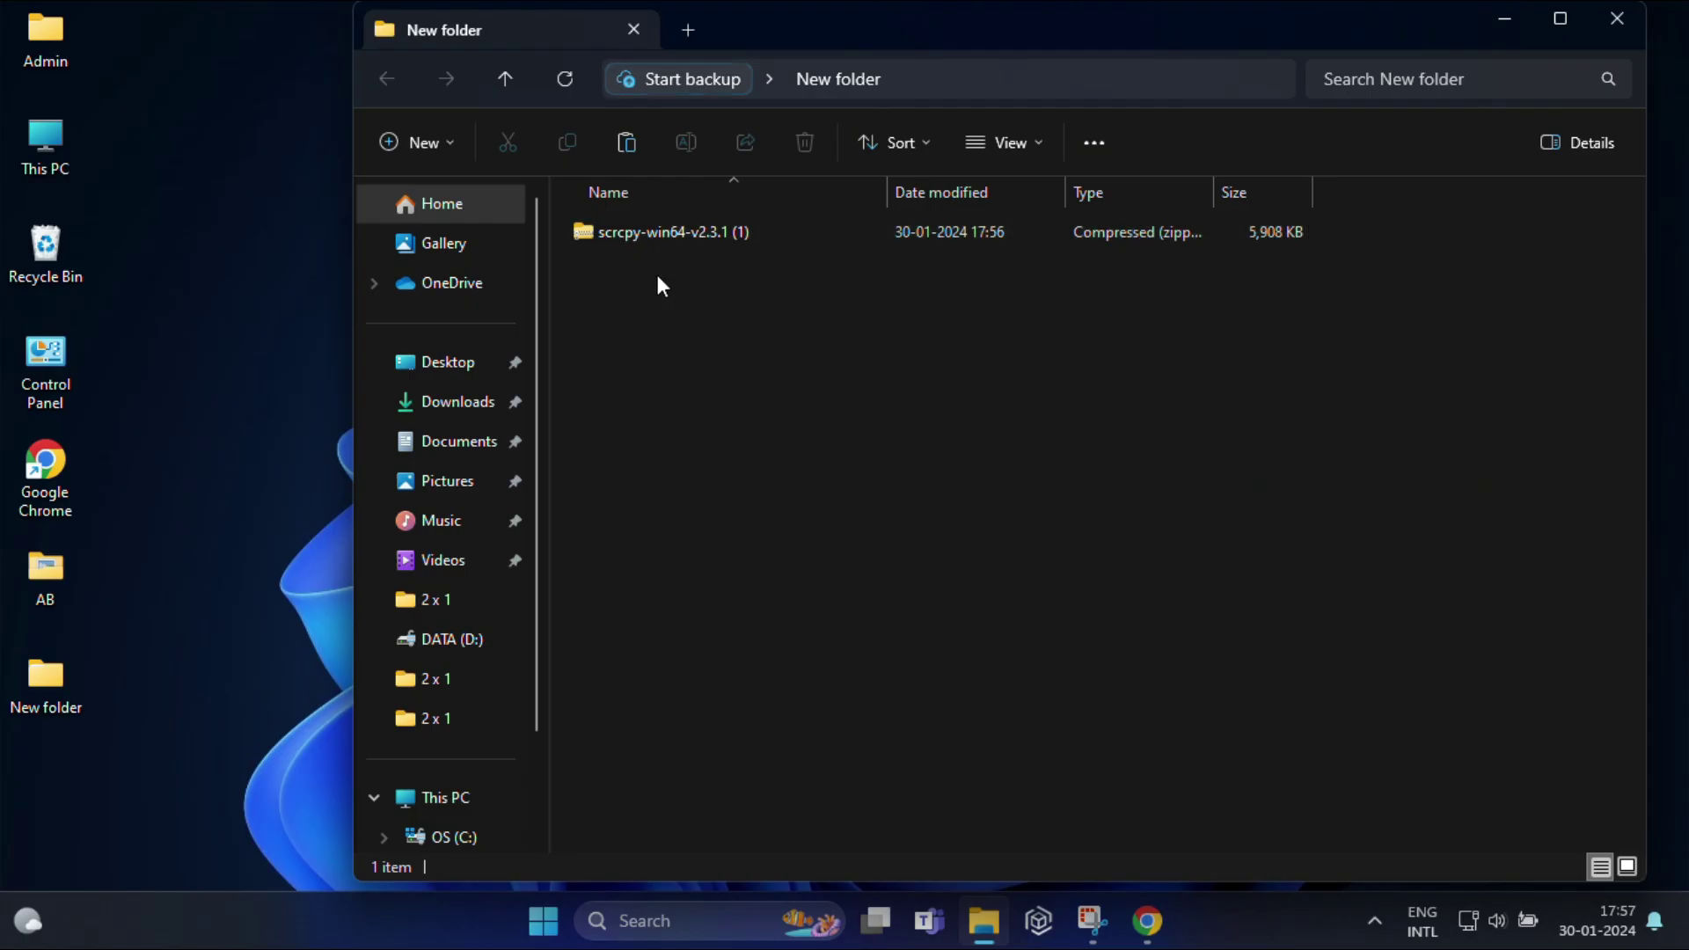
pyautogui.rightClick(663, 231)
pyautogui.click(758, 356)
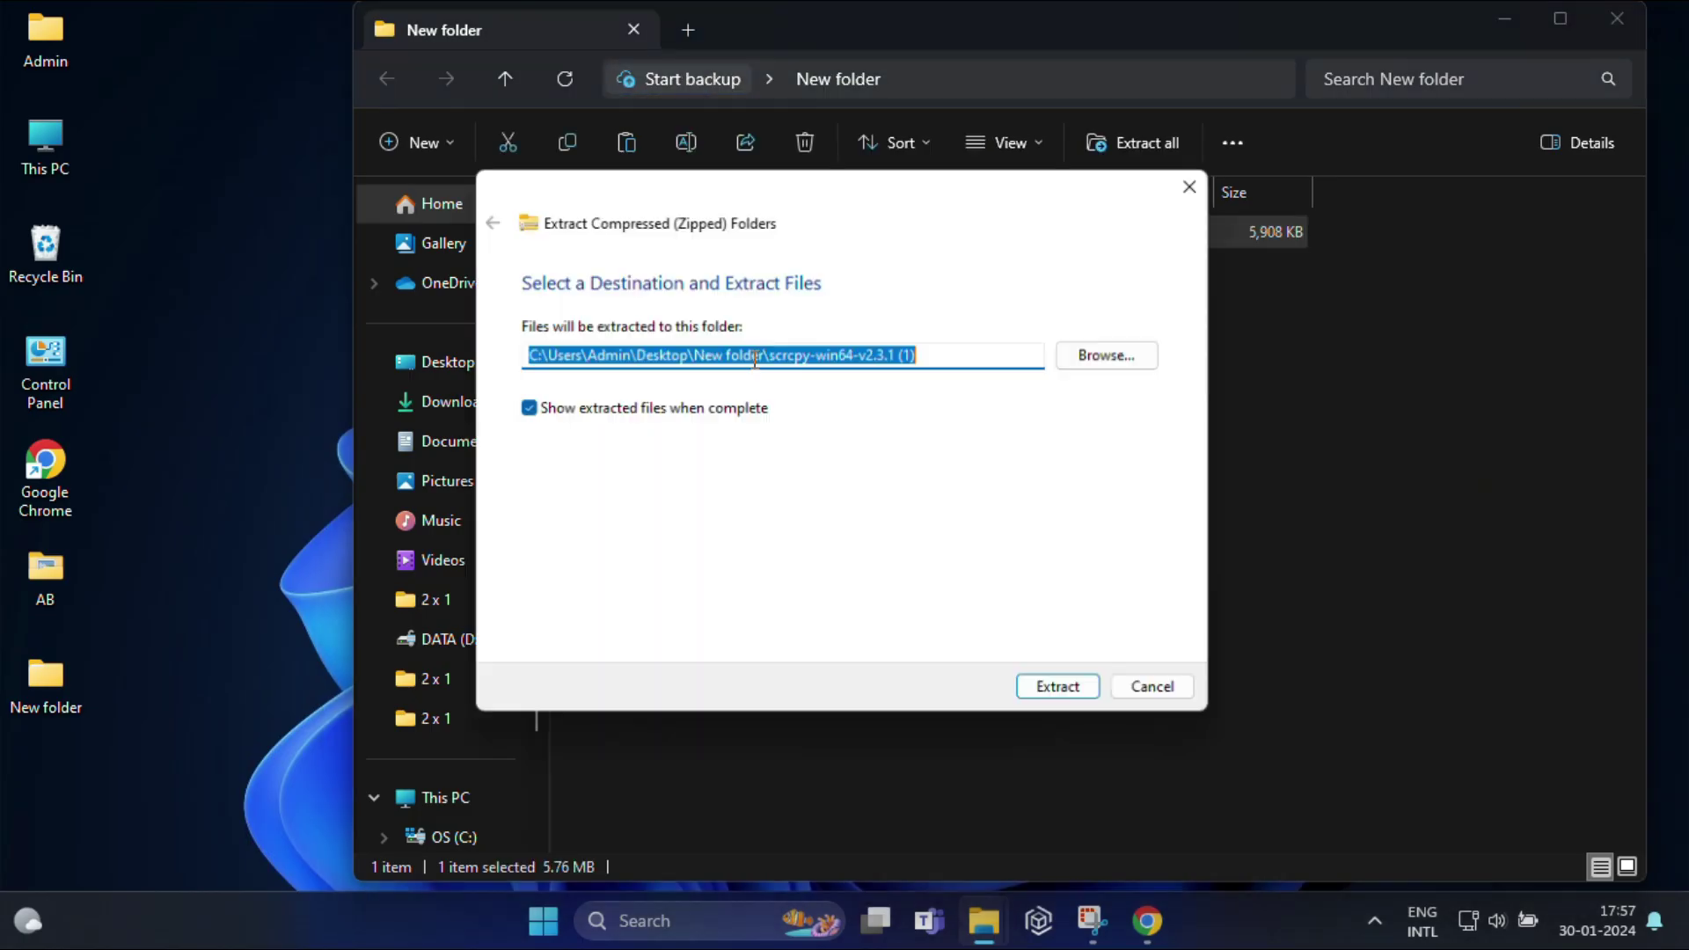
pyautogui.click(1089, 696)
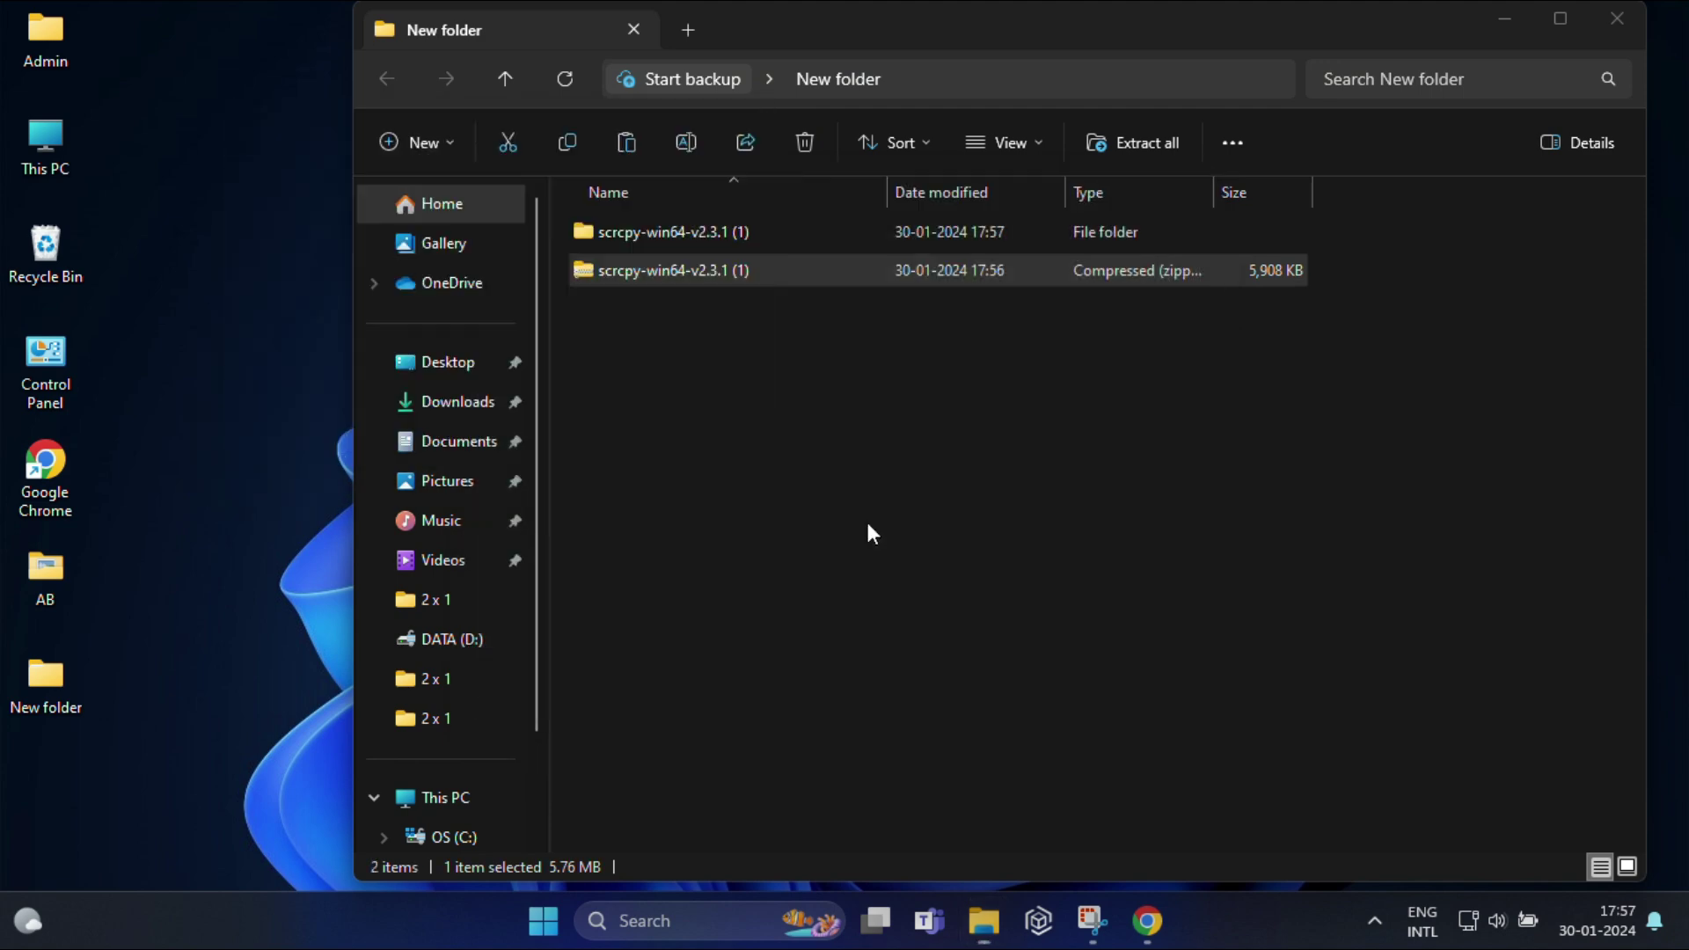
pyautogui.click(1617, 17)
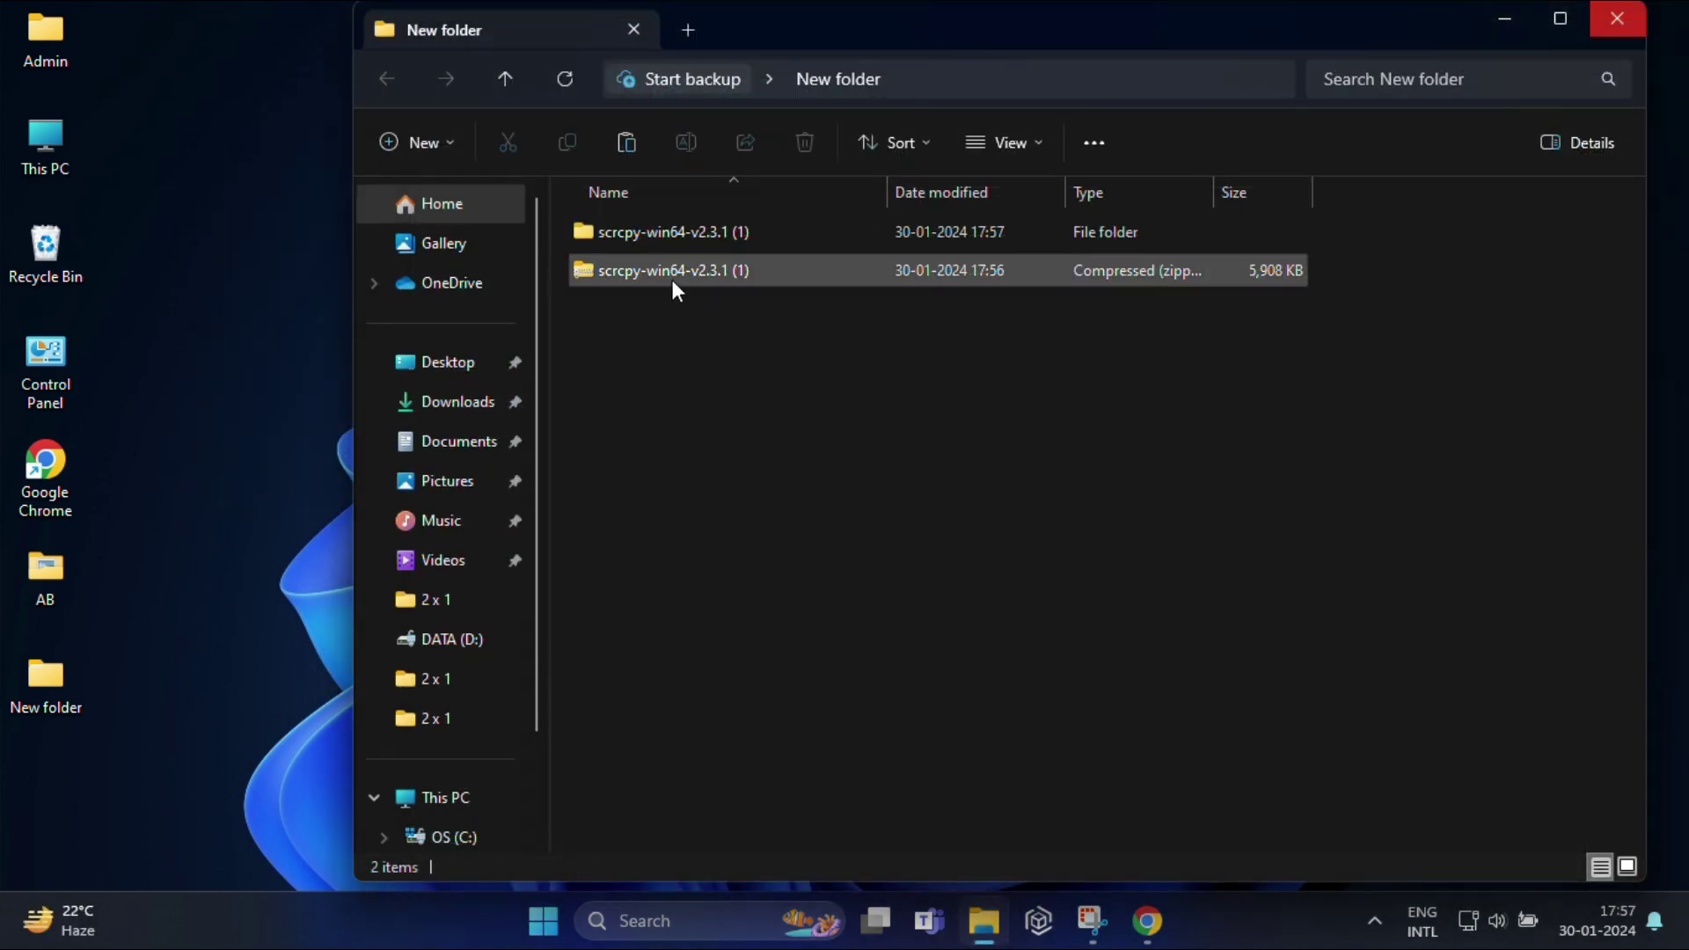
# Step: Search 'sdk plT' and open the SDK Platform Tools release notes page
pyautogui.click(1505, 19)
pyautogui.click(1148, 921)
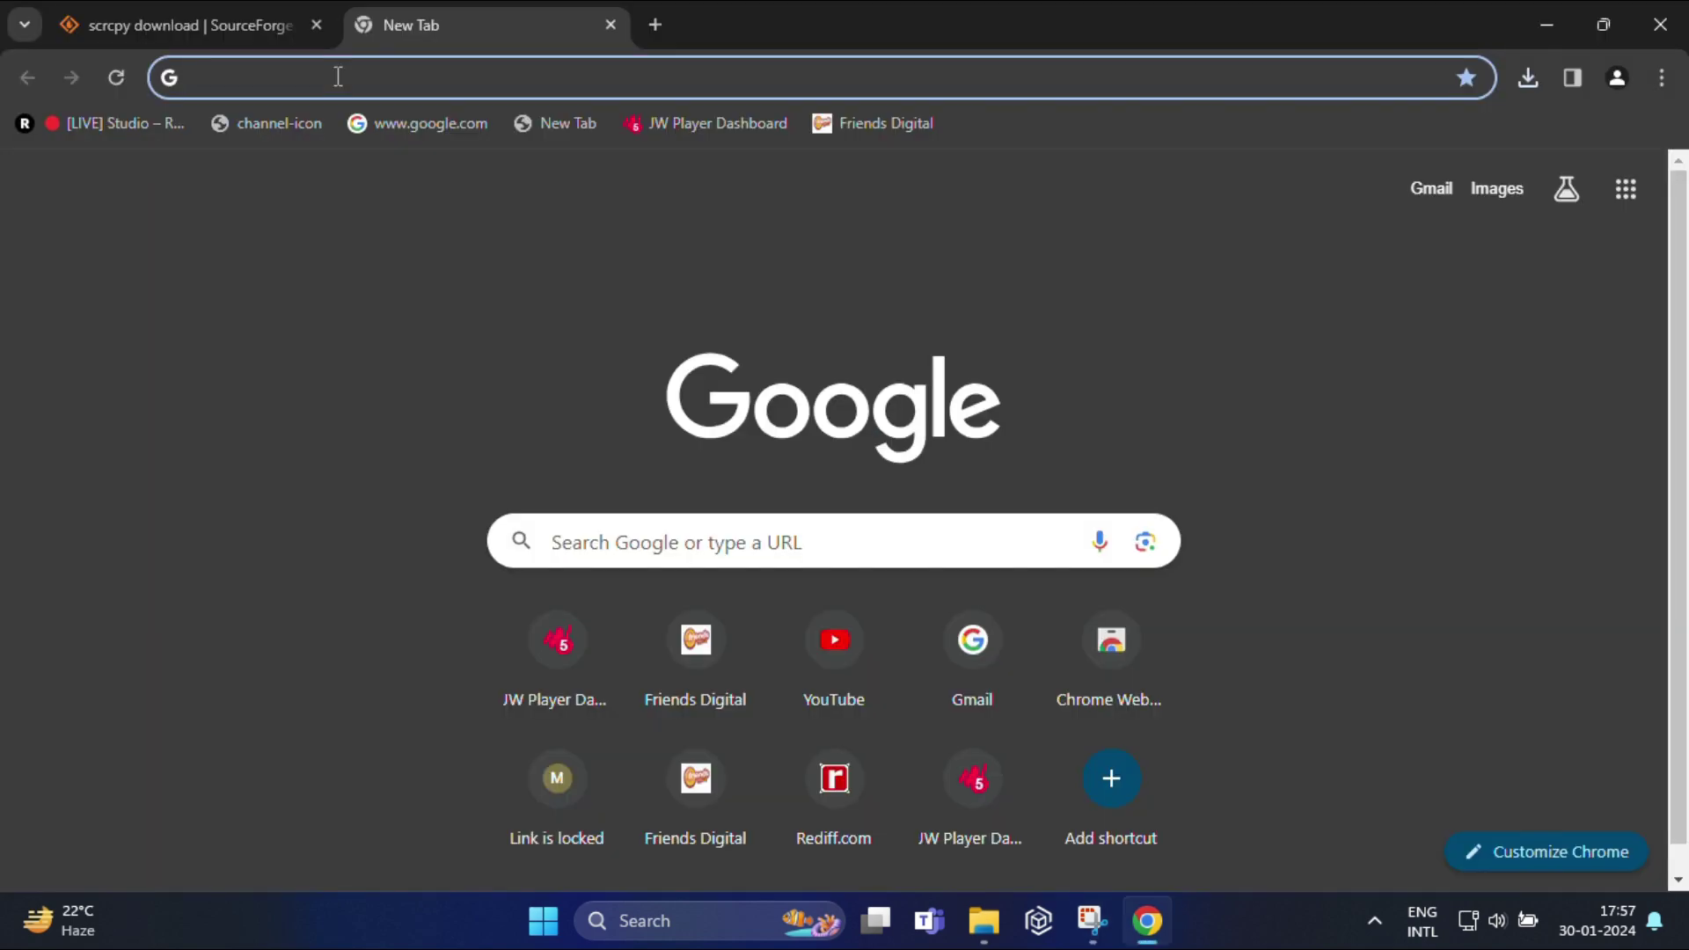
pyautogui.write('sdk plT')
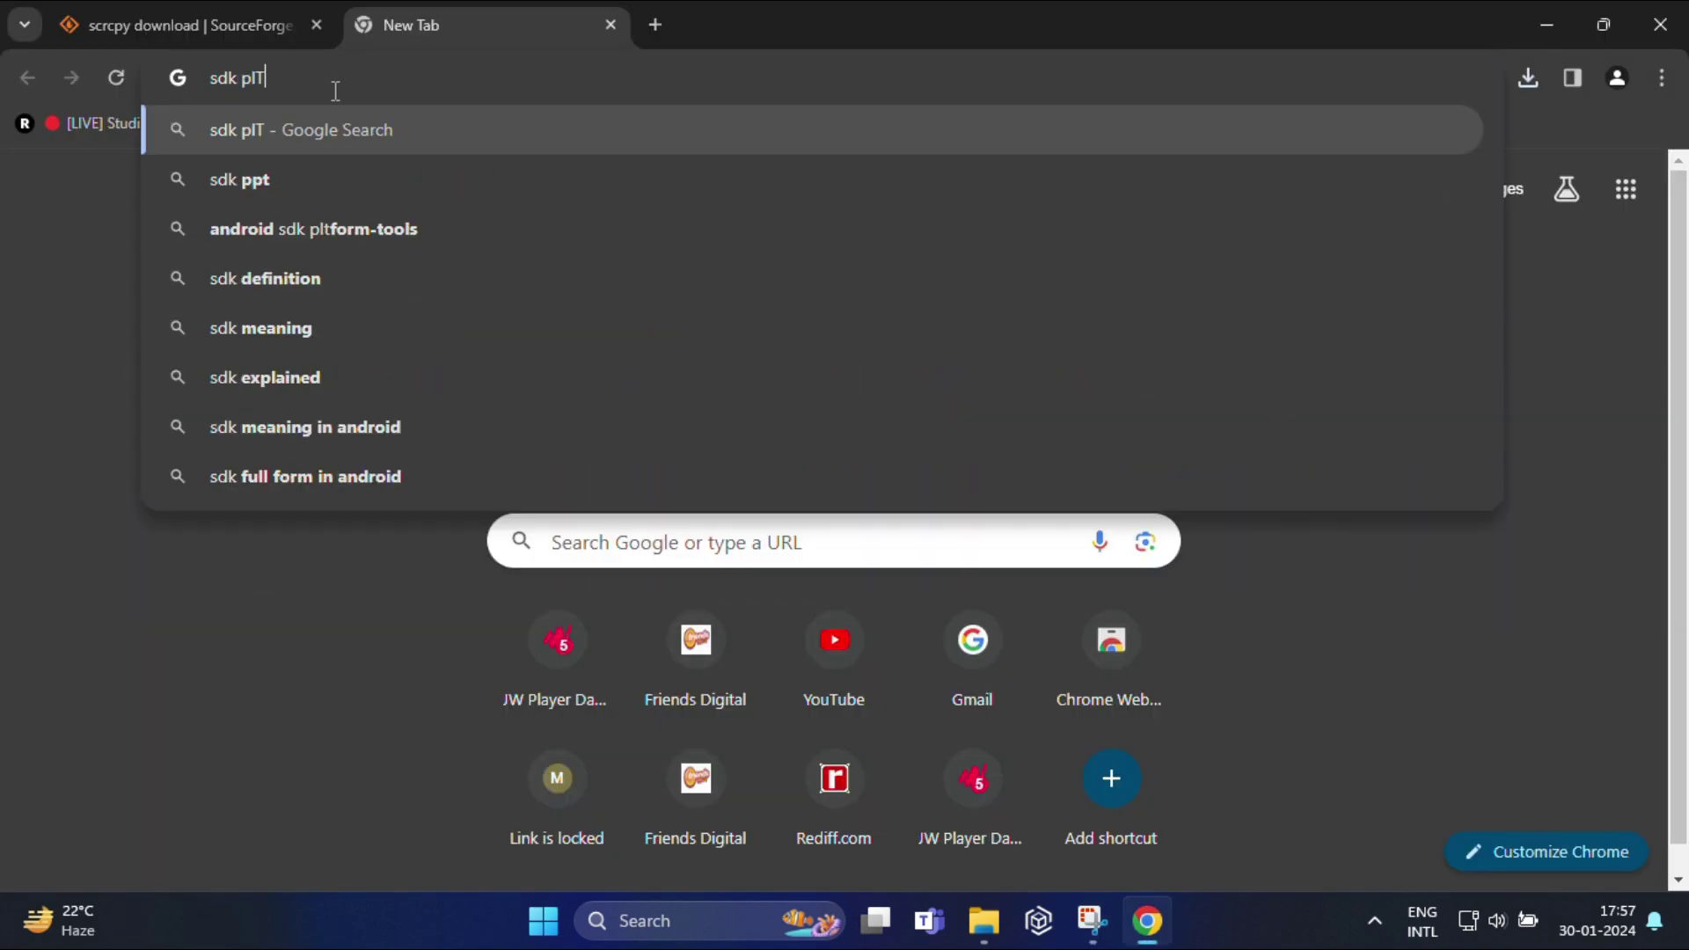
pyautogui.click(308, 229)
pyautogui.scroll(-1, 529, 383)
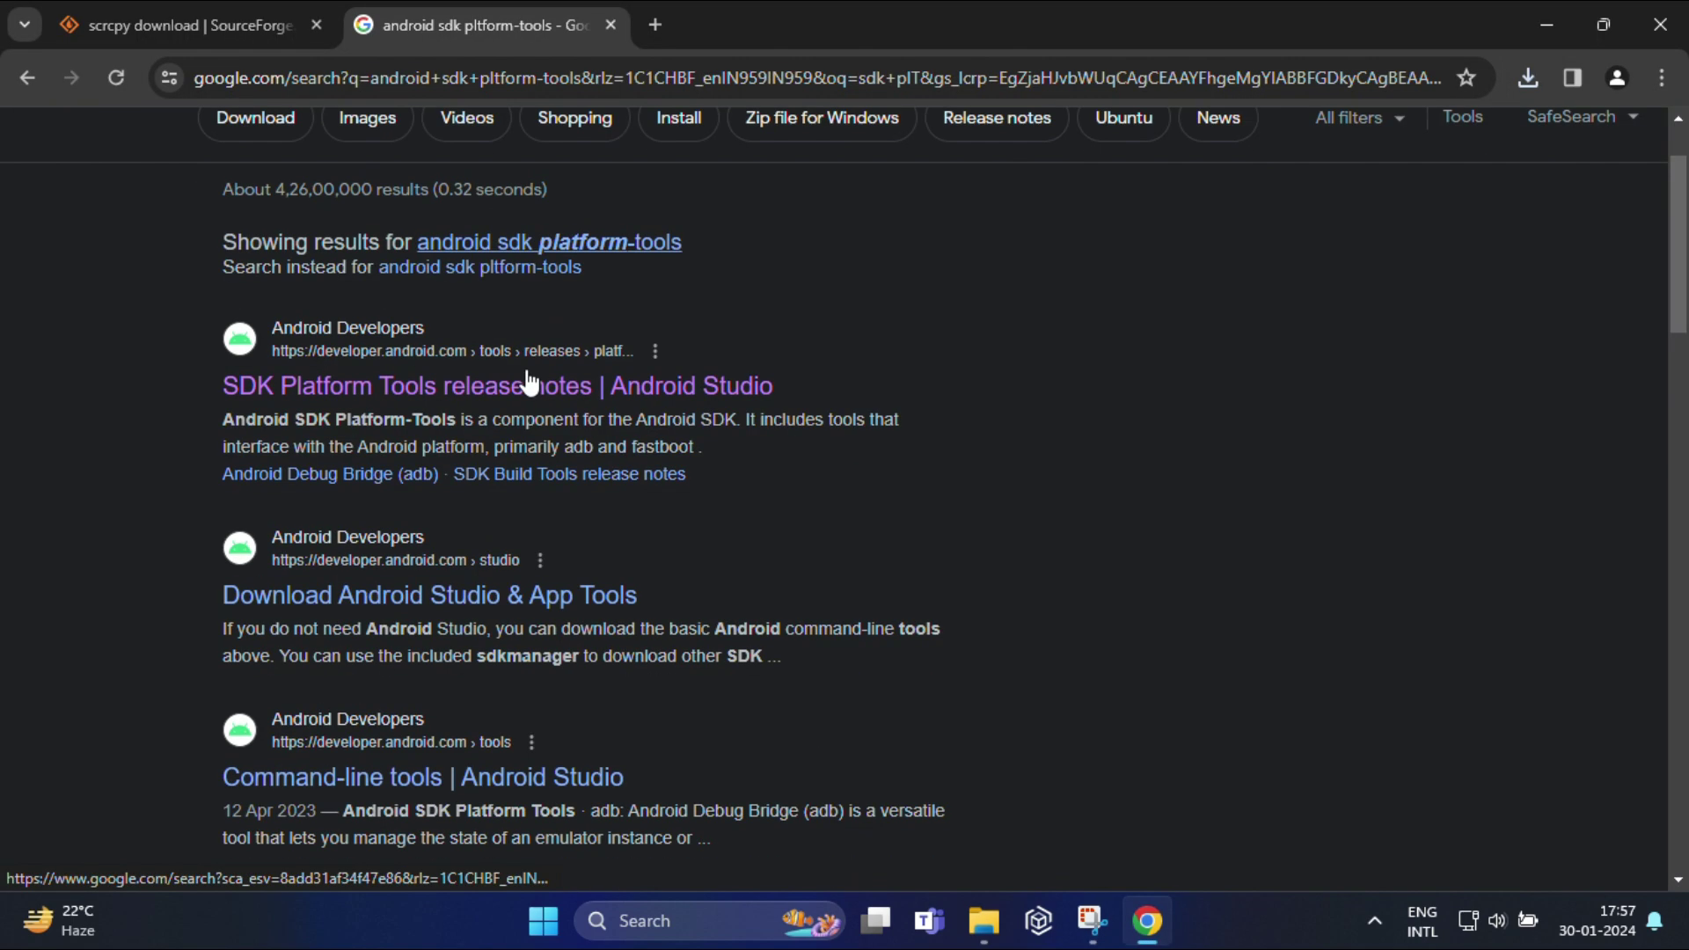
pyautogui.click(410, 394)
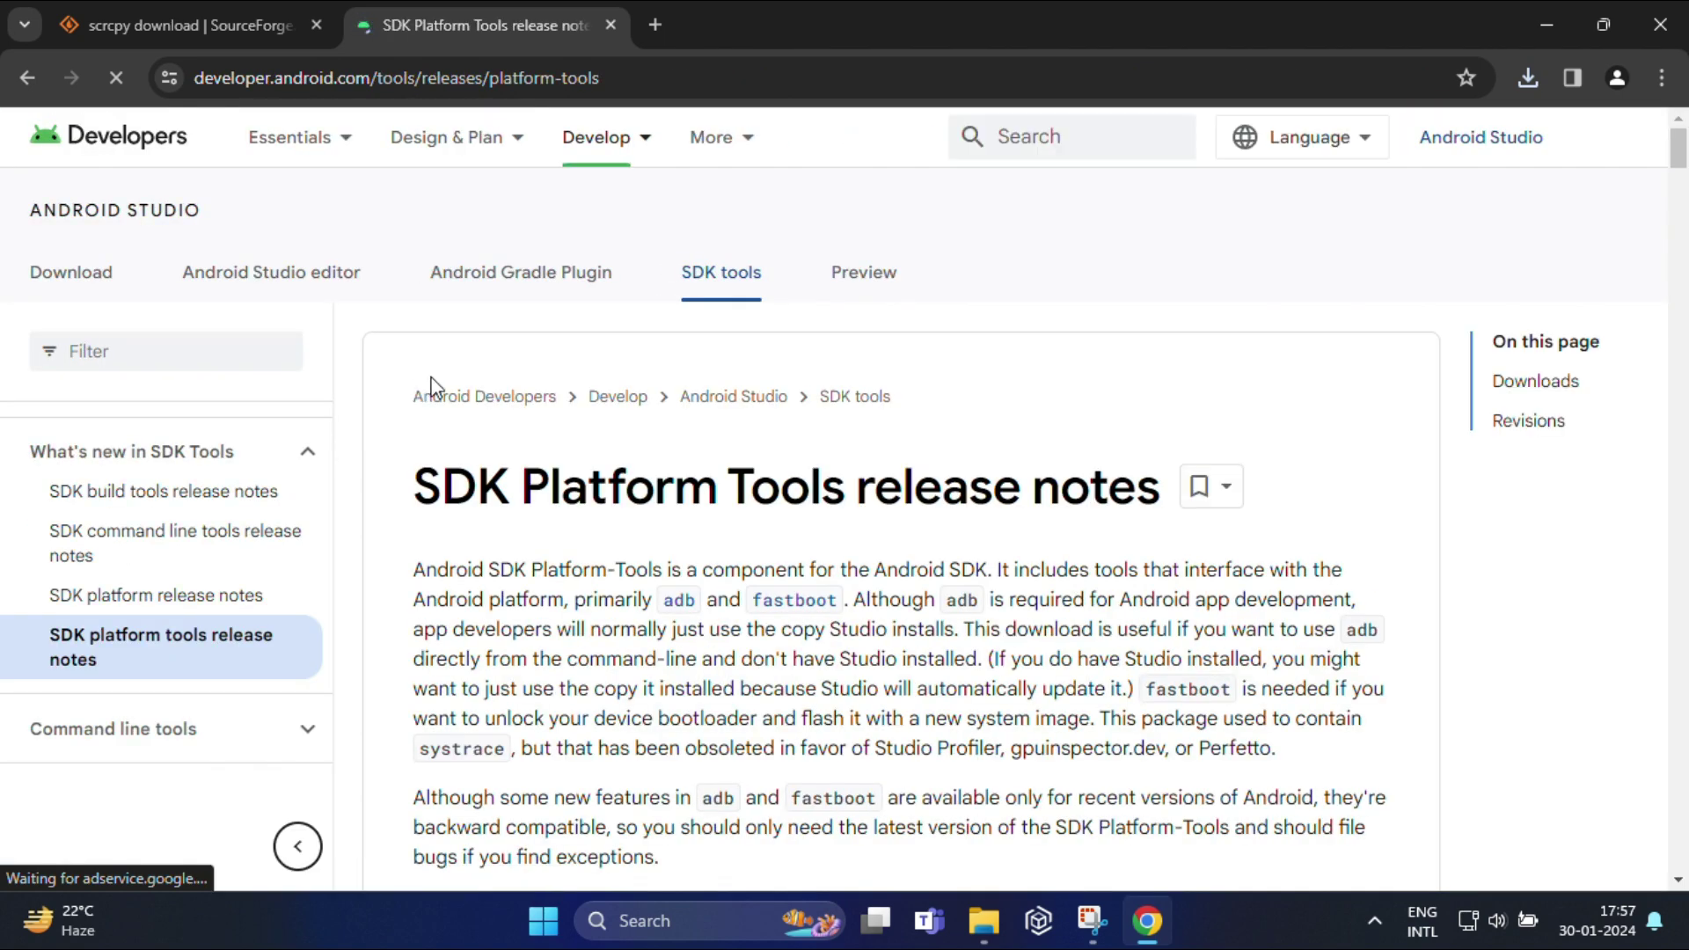
# Step: Accept the licence terms and download the Platform-Tools for Windows zip (r34.0.5)
pyautogui.scroll(-1, 549, 371)
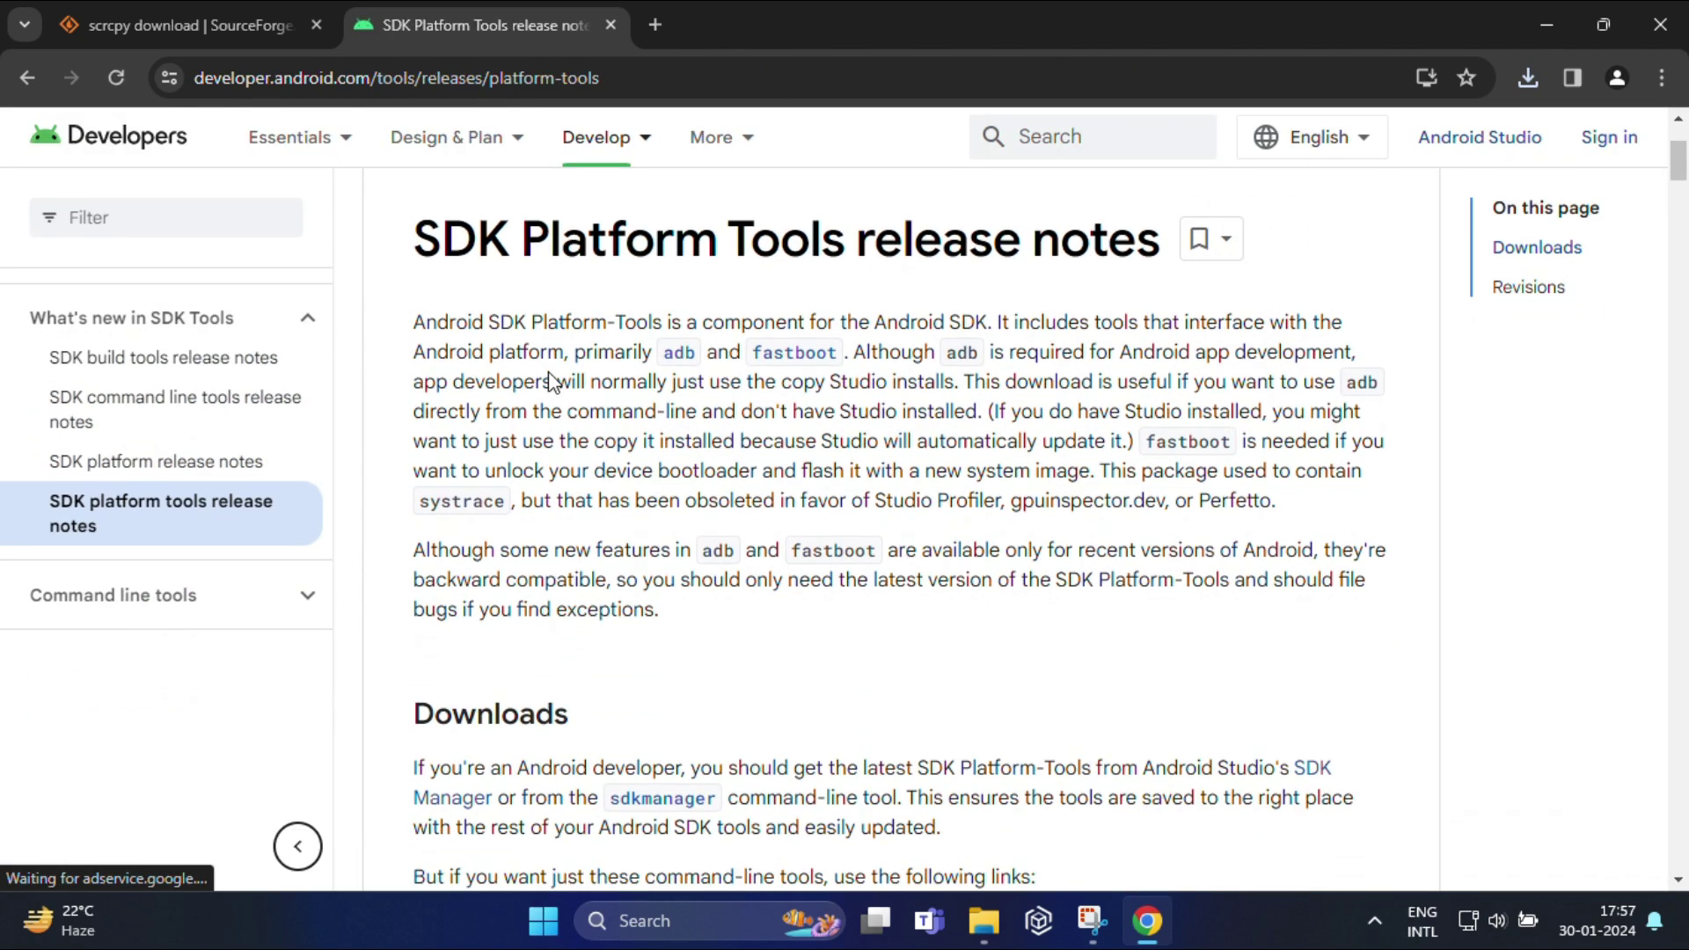
pyautogui.scroll(-3, 547, 373)
pyautogui.scroll(-1, 547, 371)
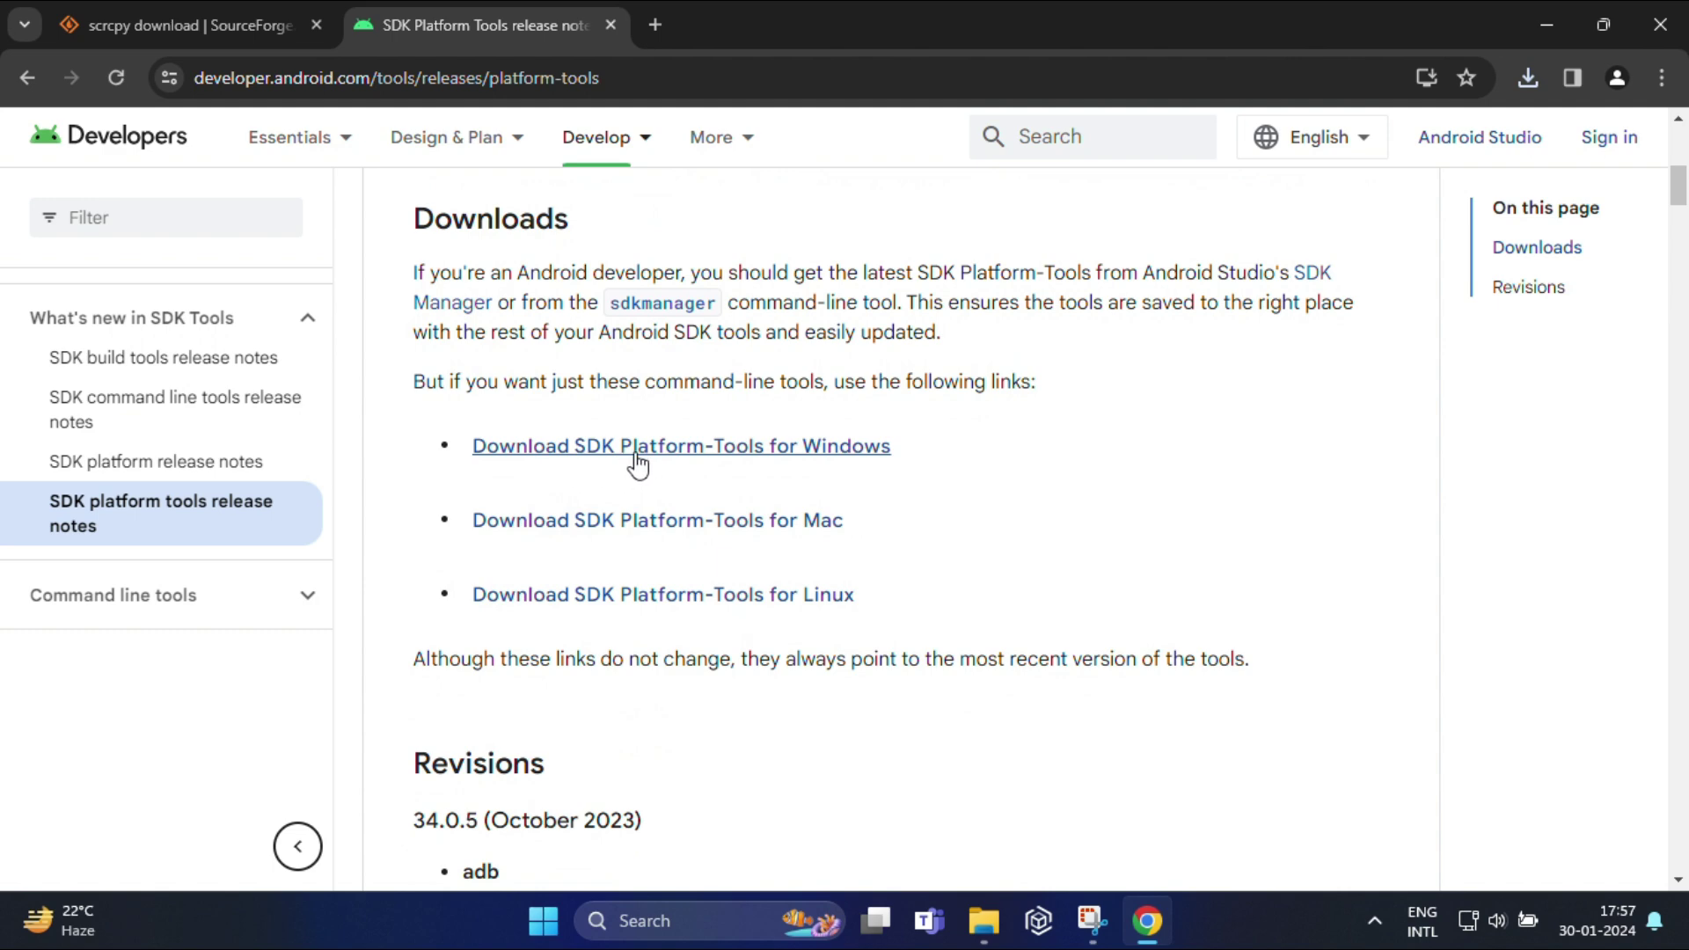
pyautogui.click(690, 449)
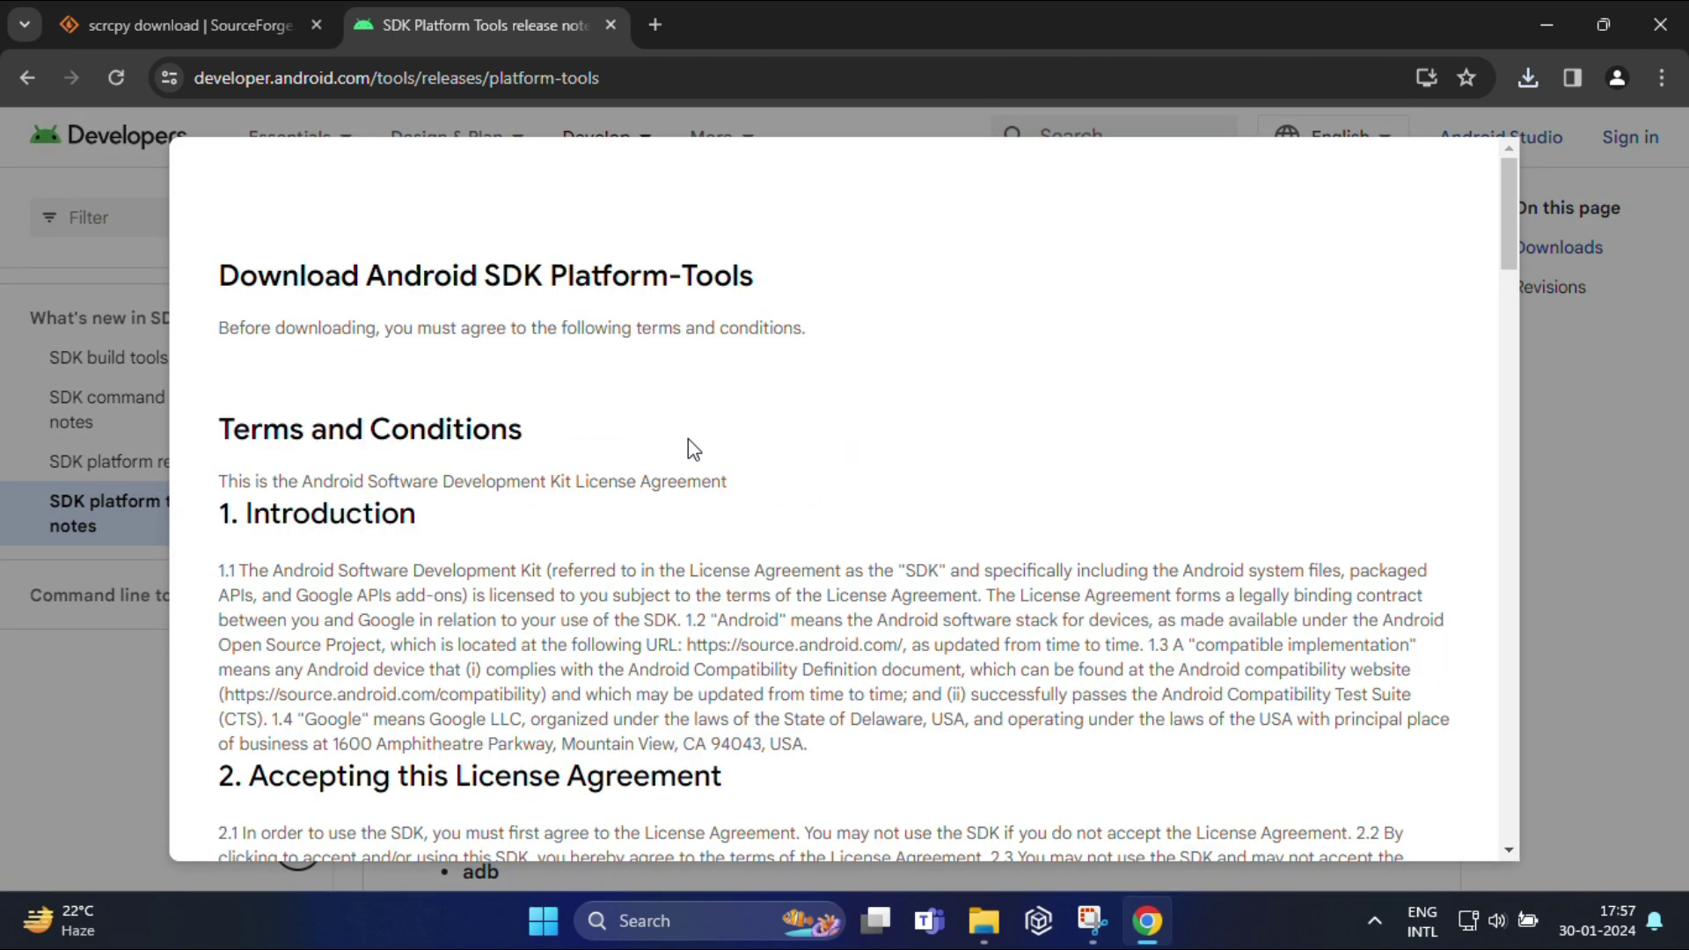
pyautogui.scroll(-15, 688, 363)
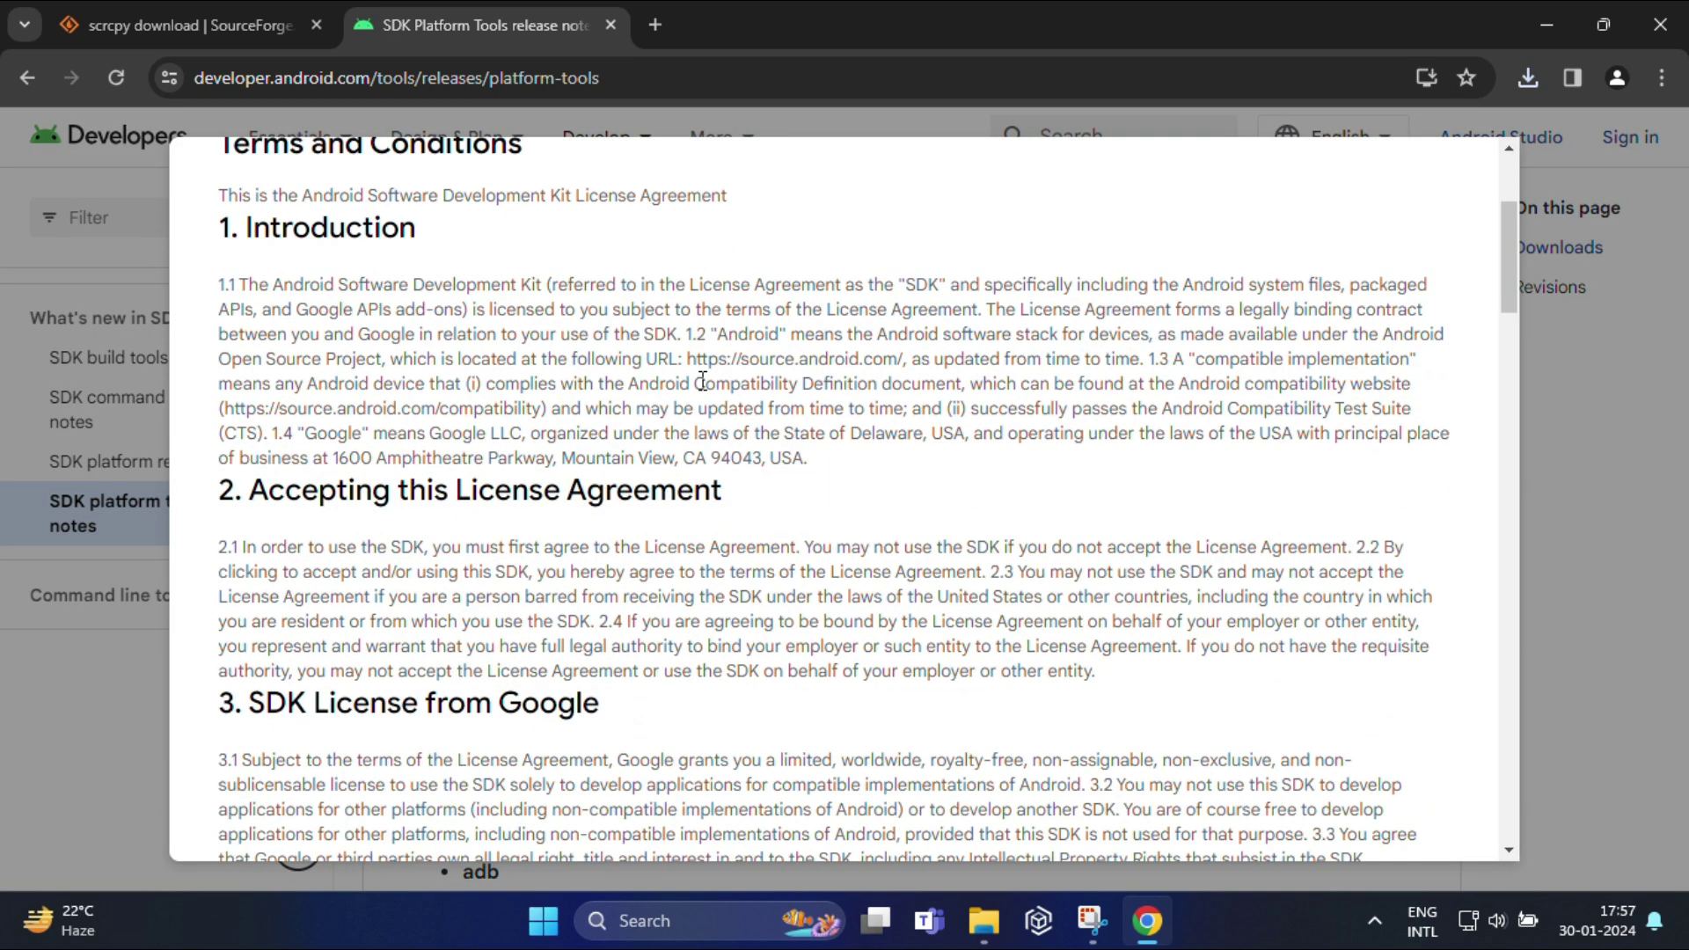
pyautogui.scroll(-18, 701, 382)
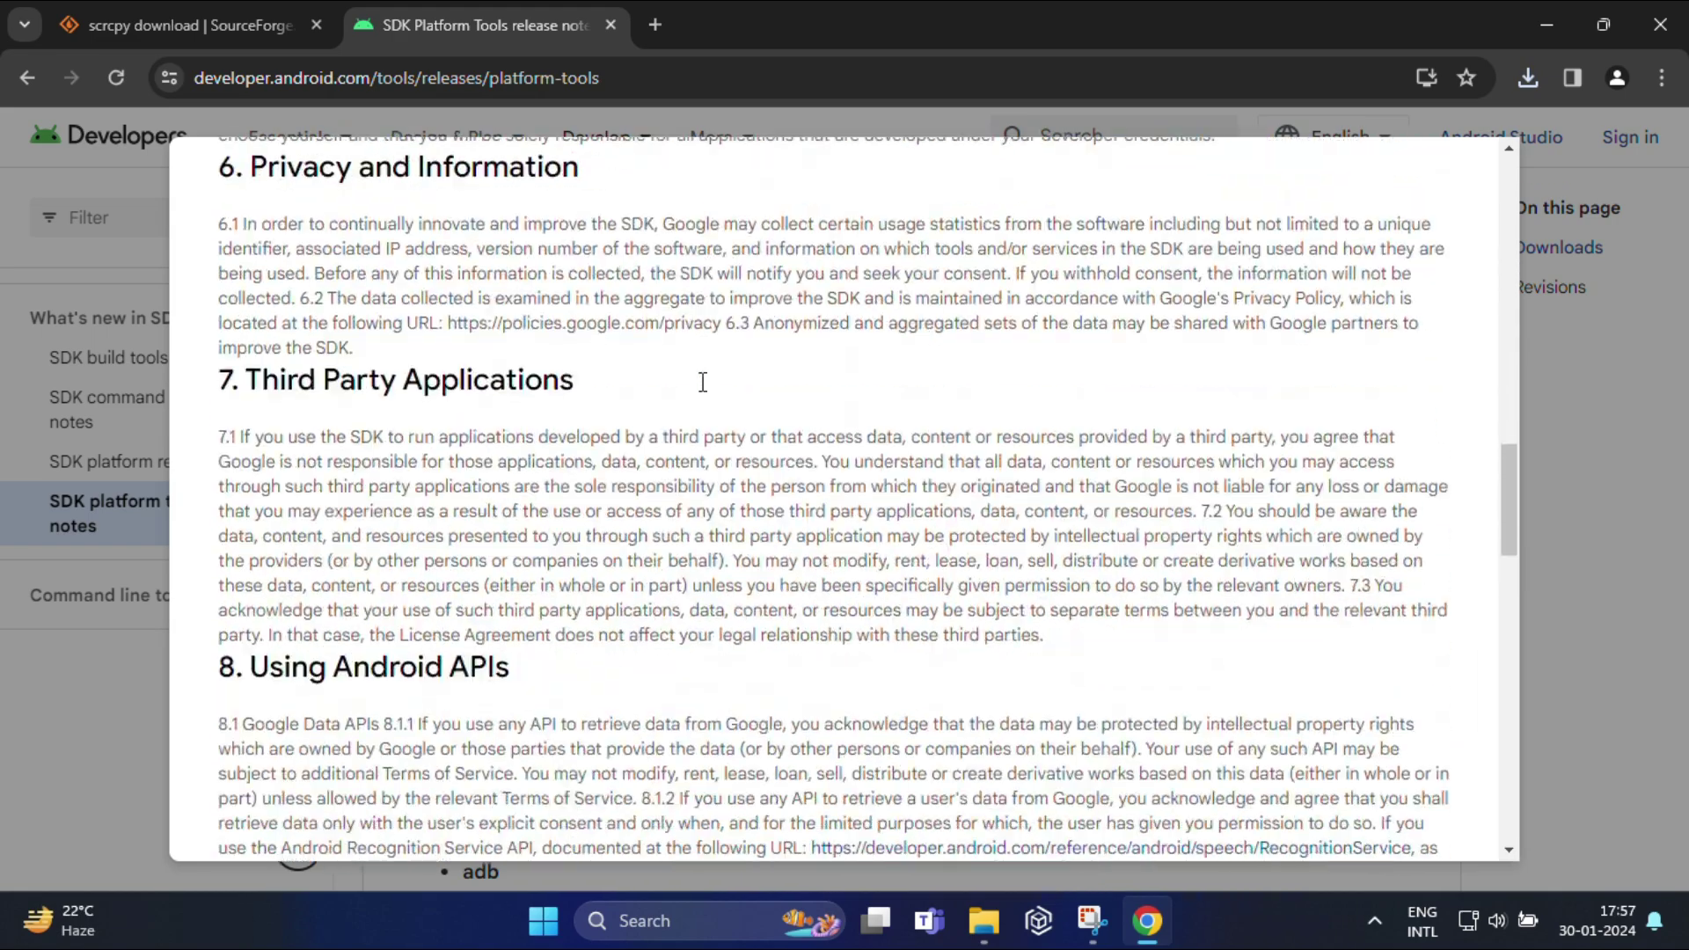
pyautogui.scroll(-7, 704, 385)
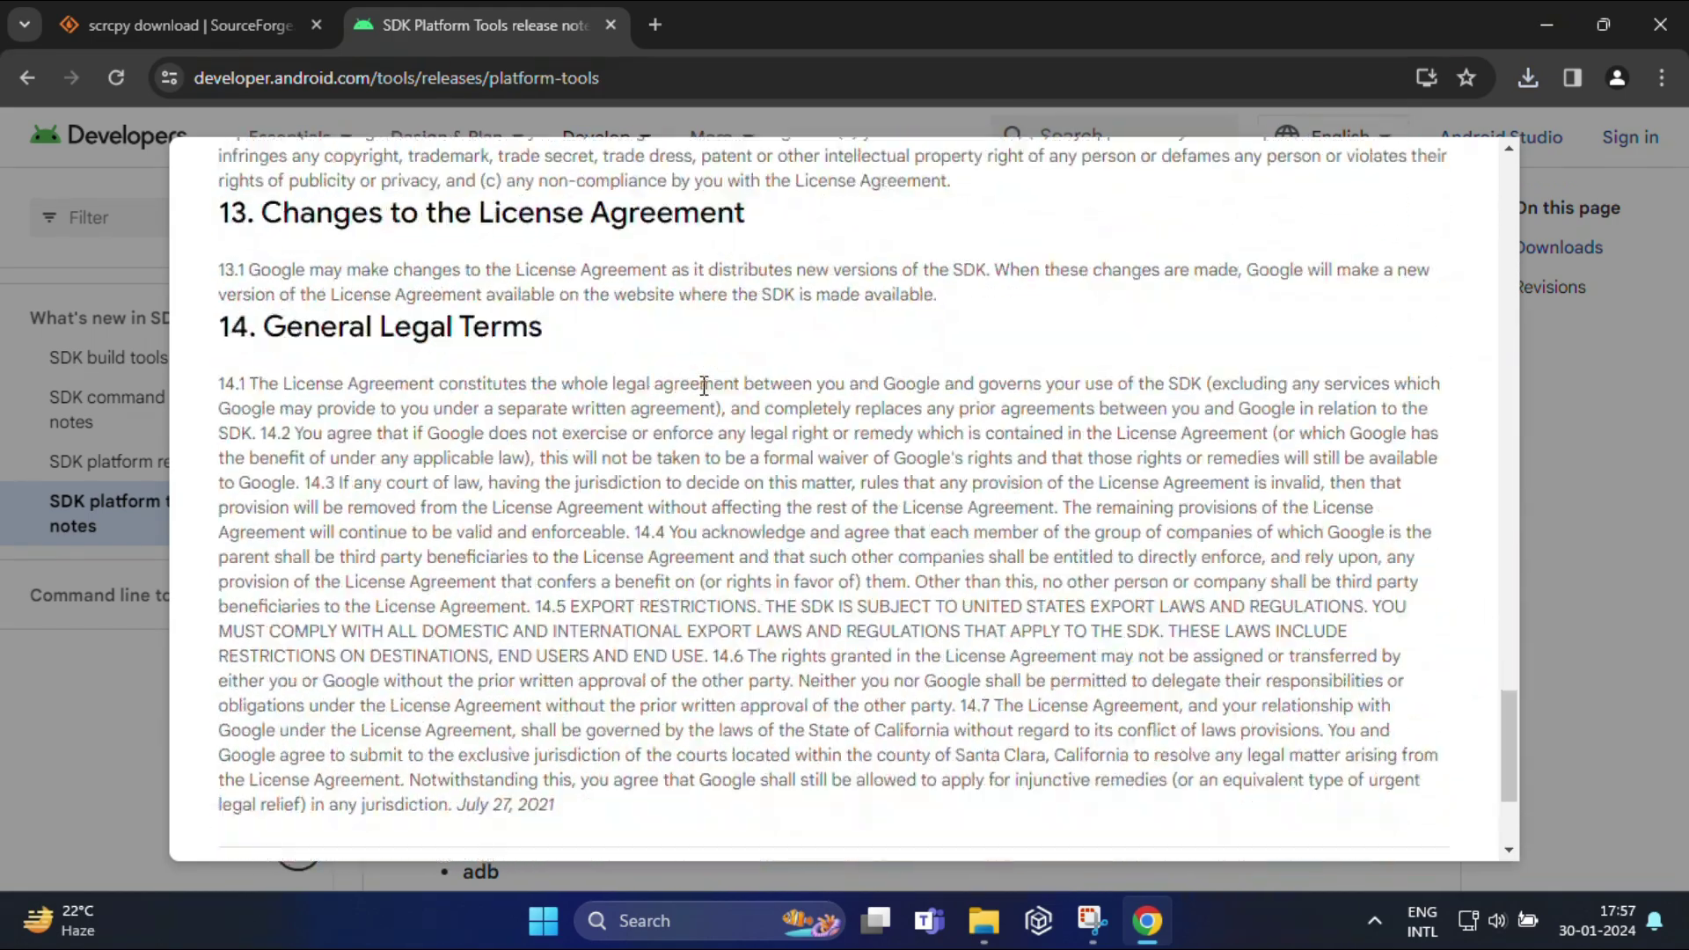
pyautogui.click(315, 643)
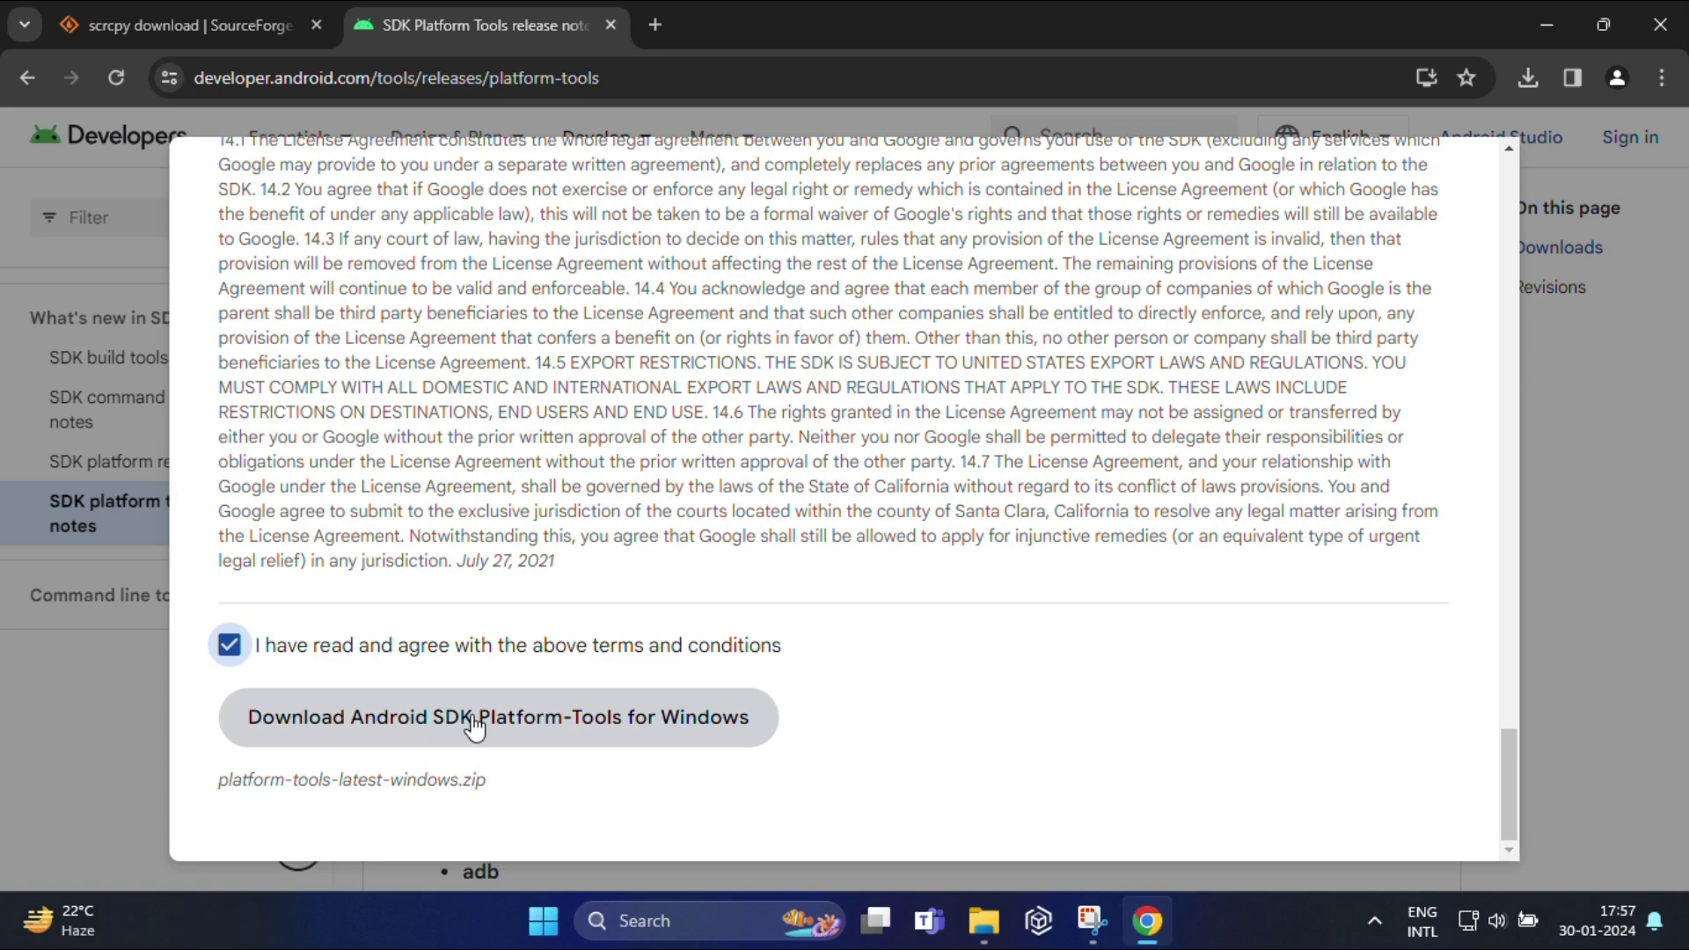
pyautogui.click(554, 721)
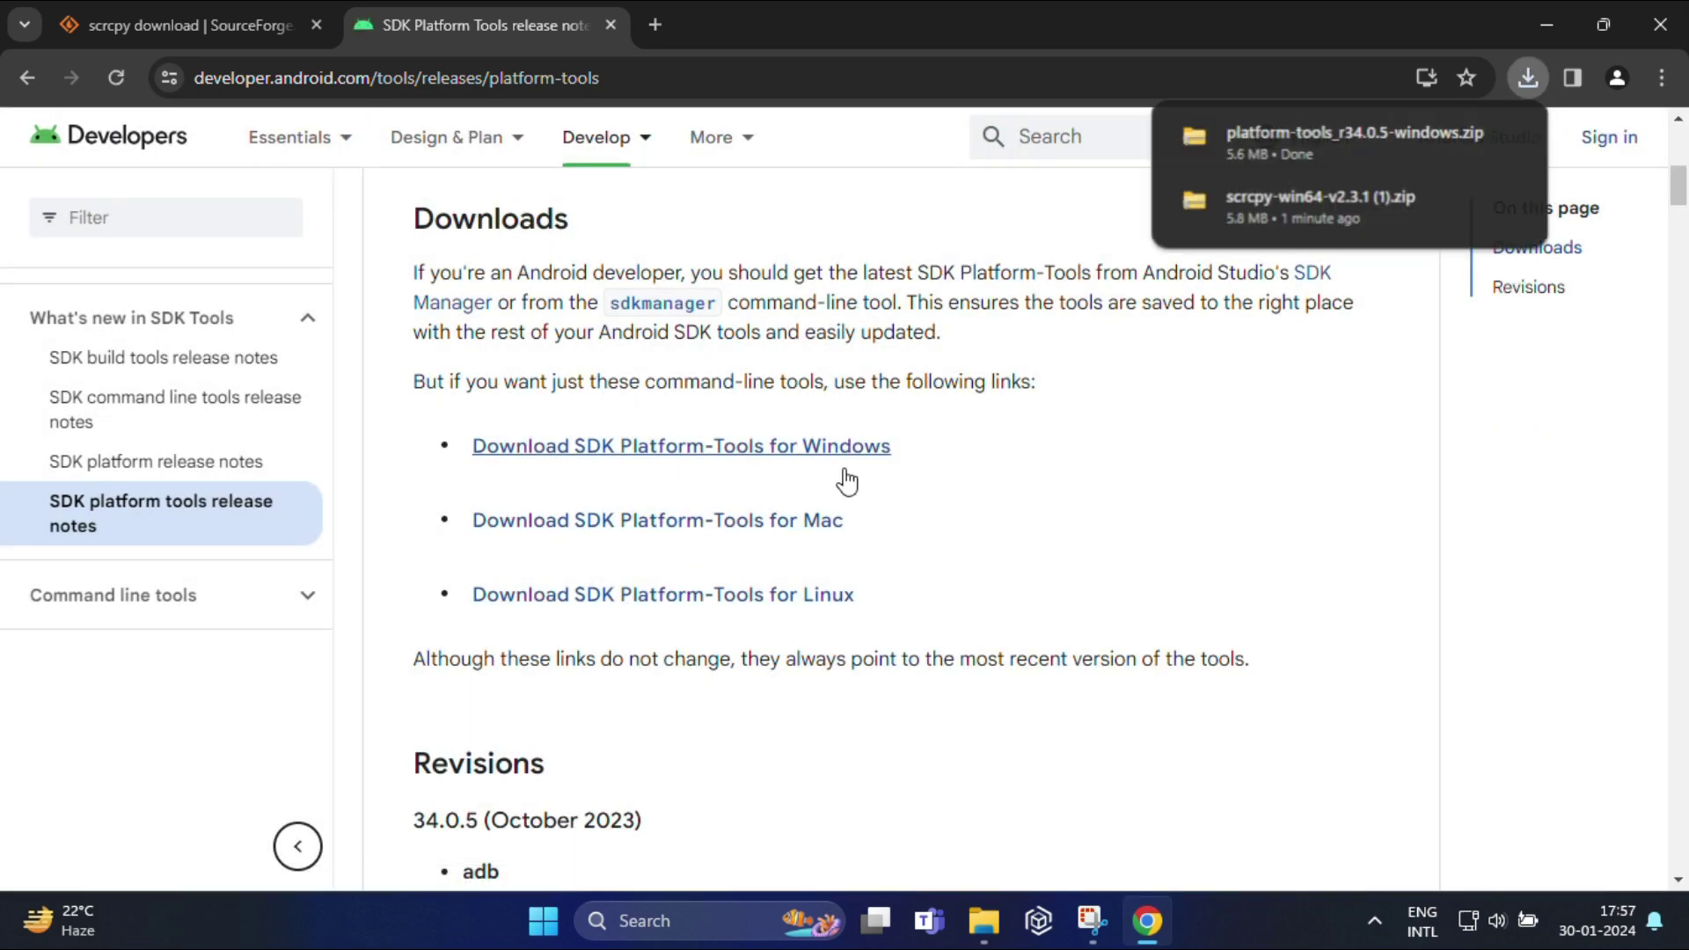
# Step: Paste the downloaded platform-tools zip into the desktop's New folder
pyautogui.click(1462, 137)
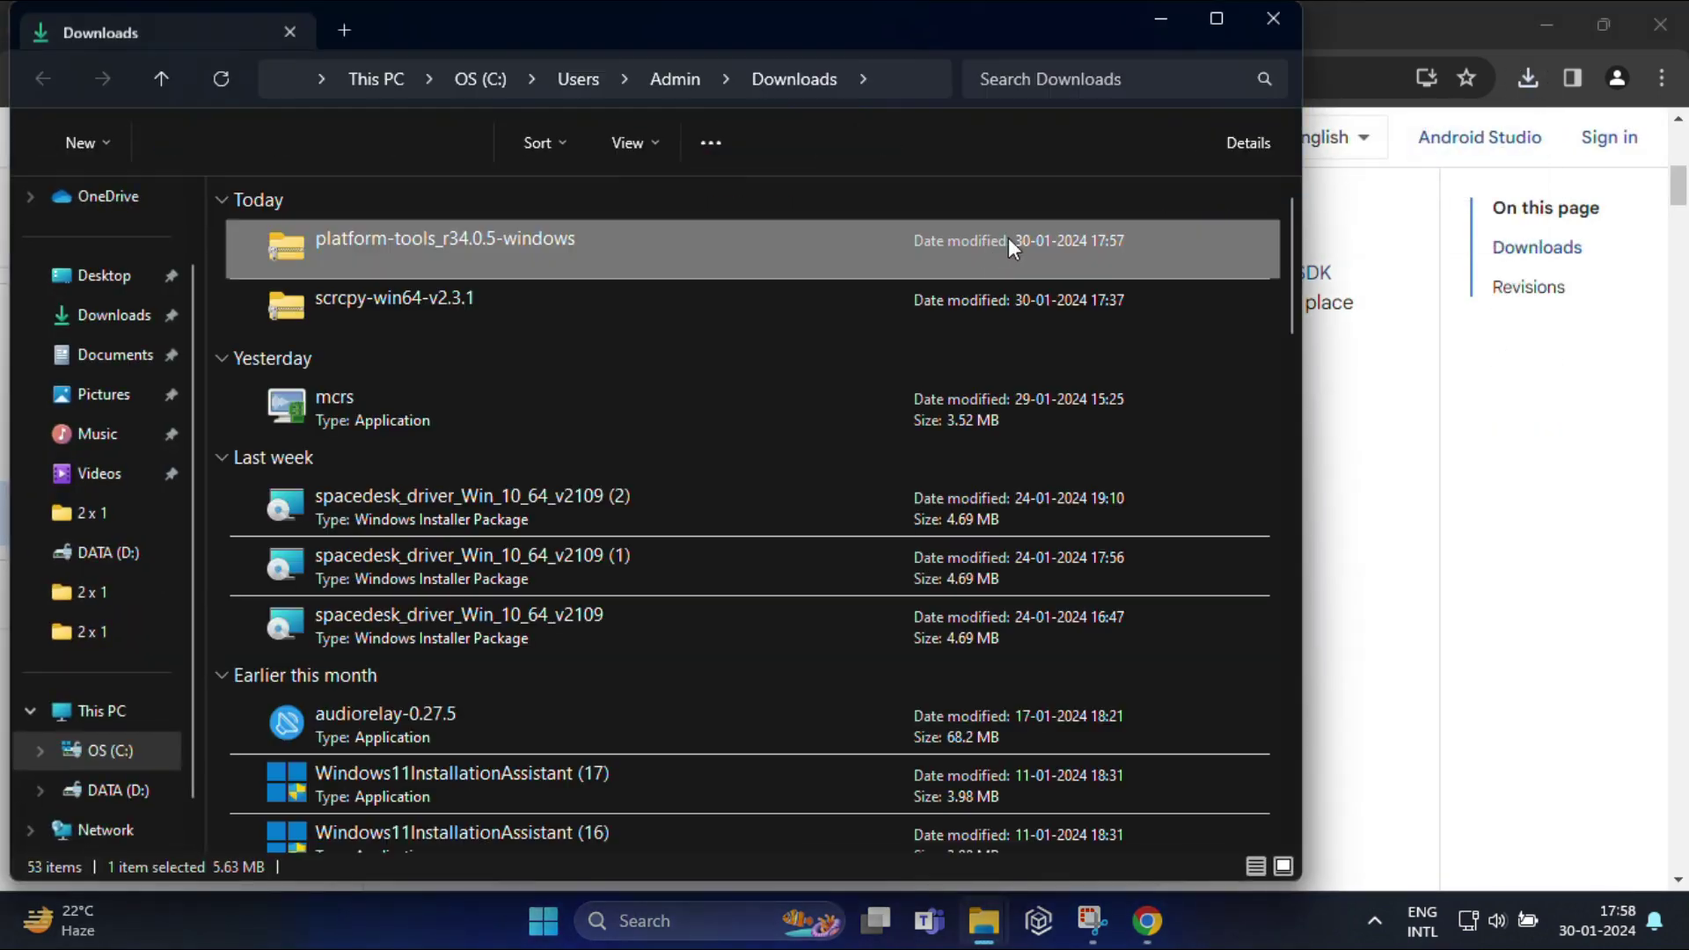
pyautogui.click(1274, 17)
pyautogui.click(1546, 24)
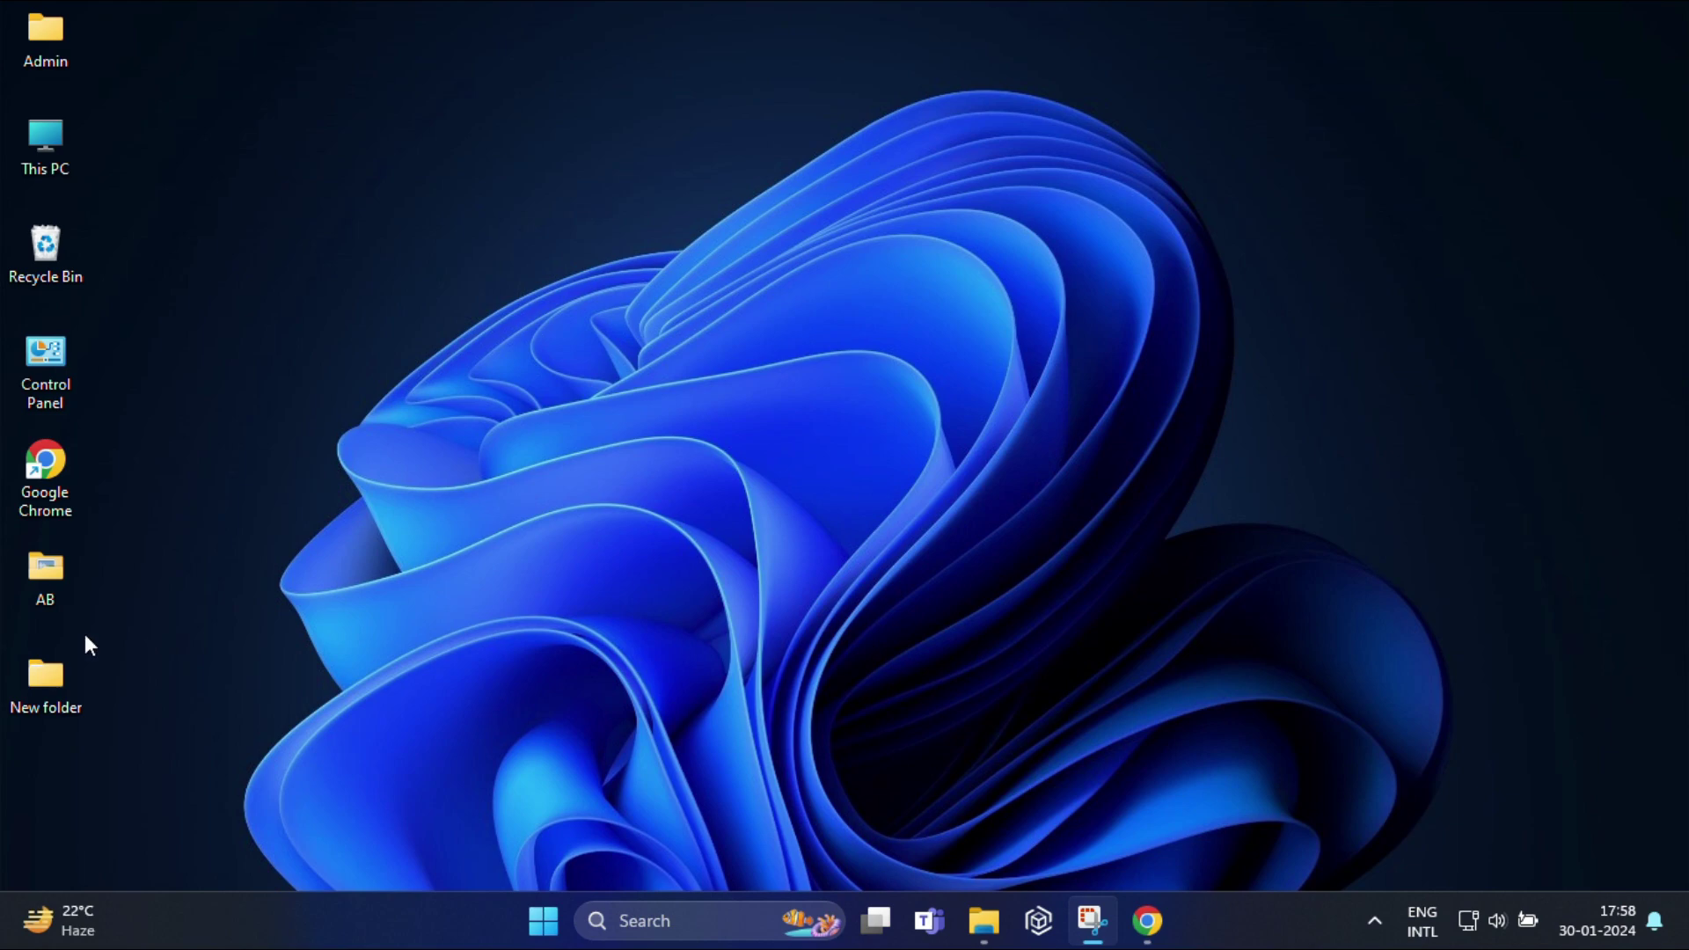
pyautogui.doubleClick(53, 682)
pyautogui.hotkey('ctrl', 'v')
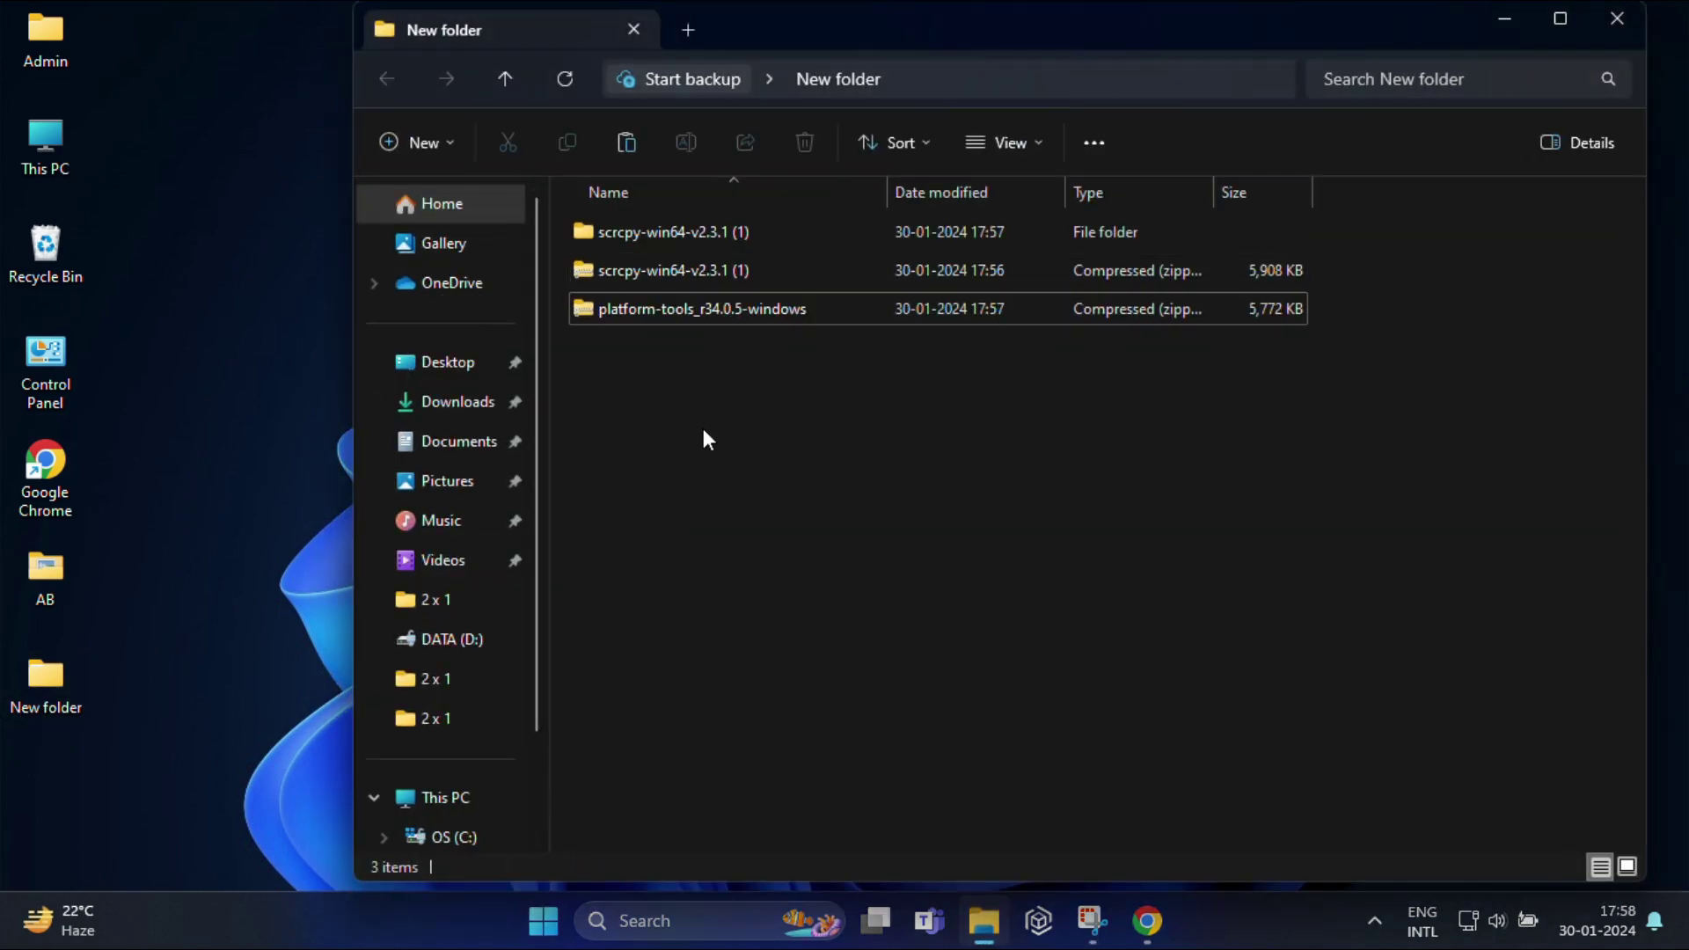
# Step: Extract the platform-tools_r34.0.5-windows zip in New folder
pyautogui.rightClick(678, 308)
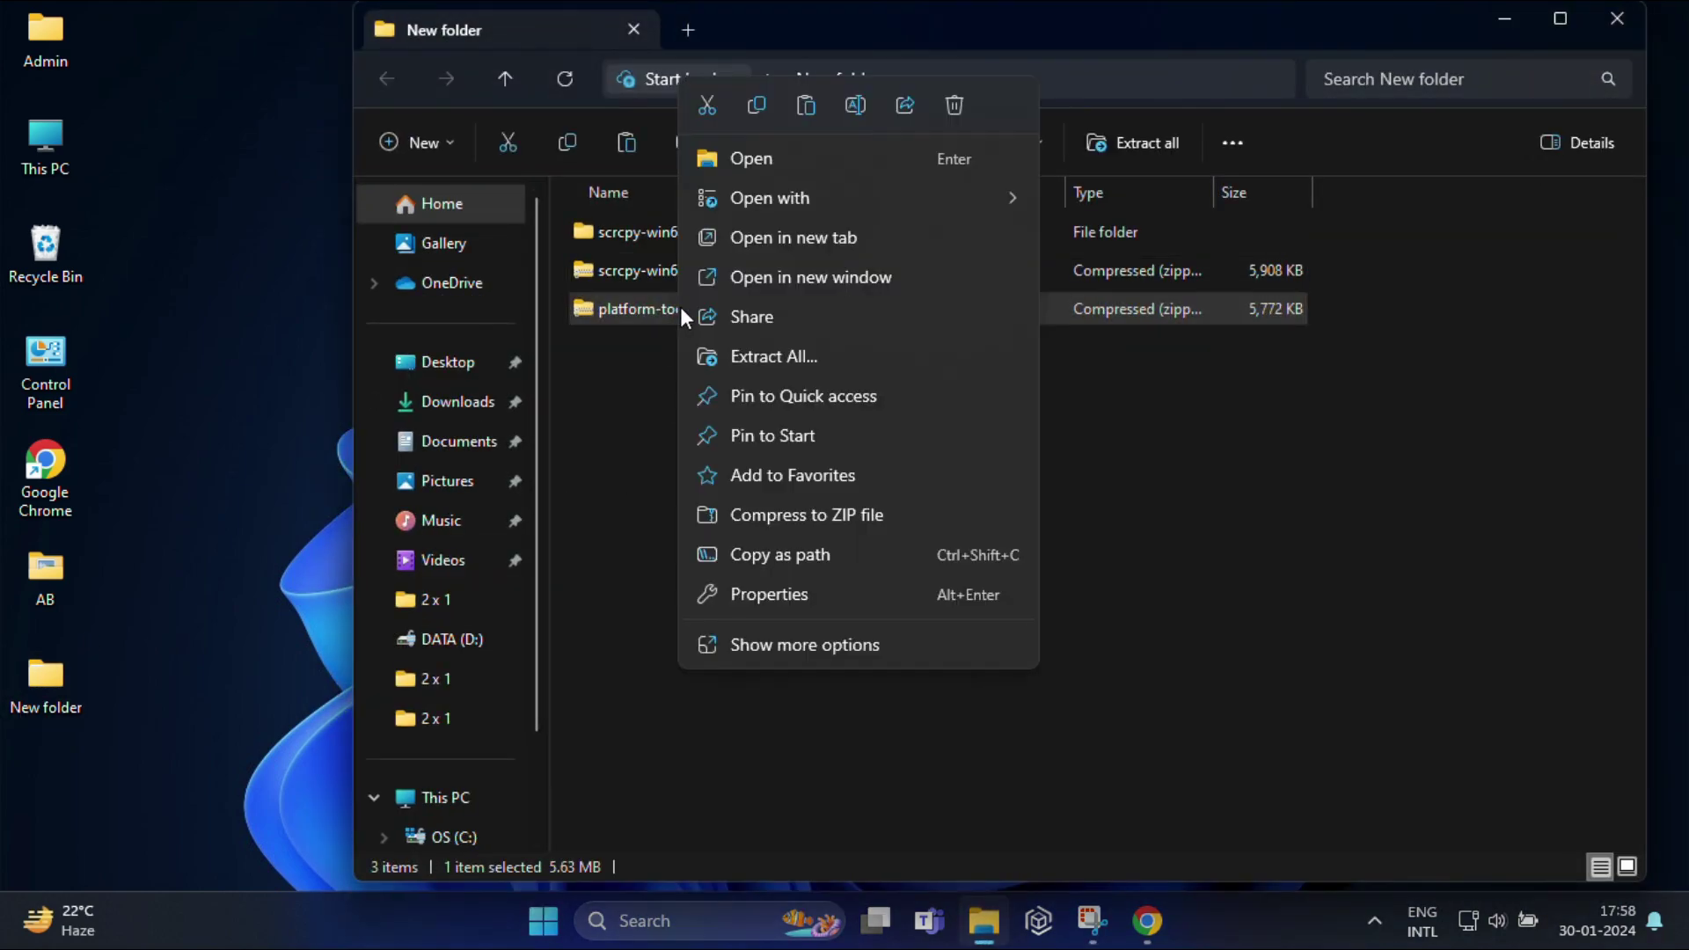
pyautogui.click(753, 355)
pyautogui.click(1058, 697)
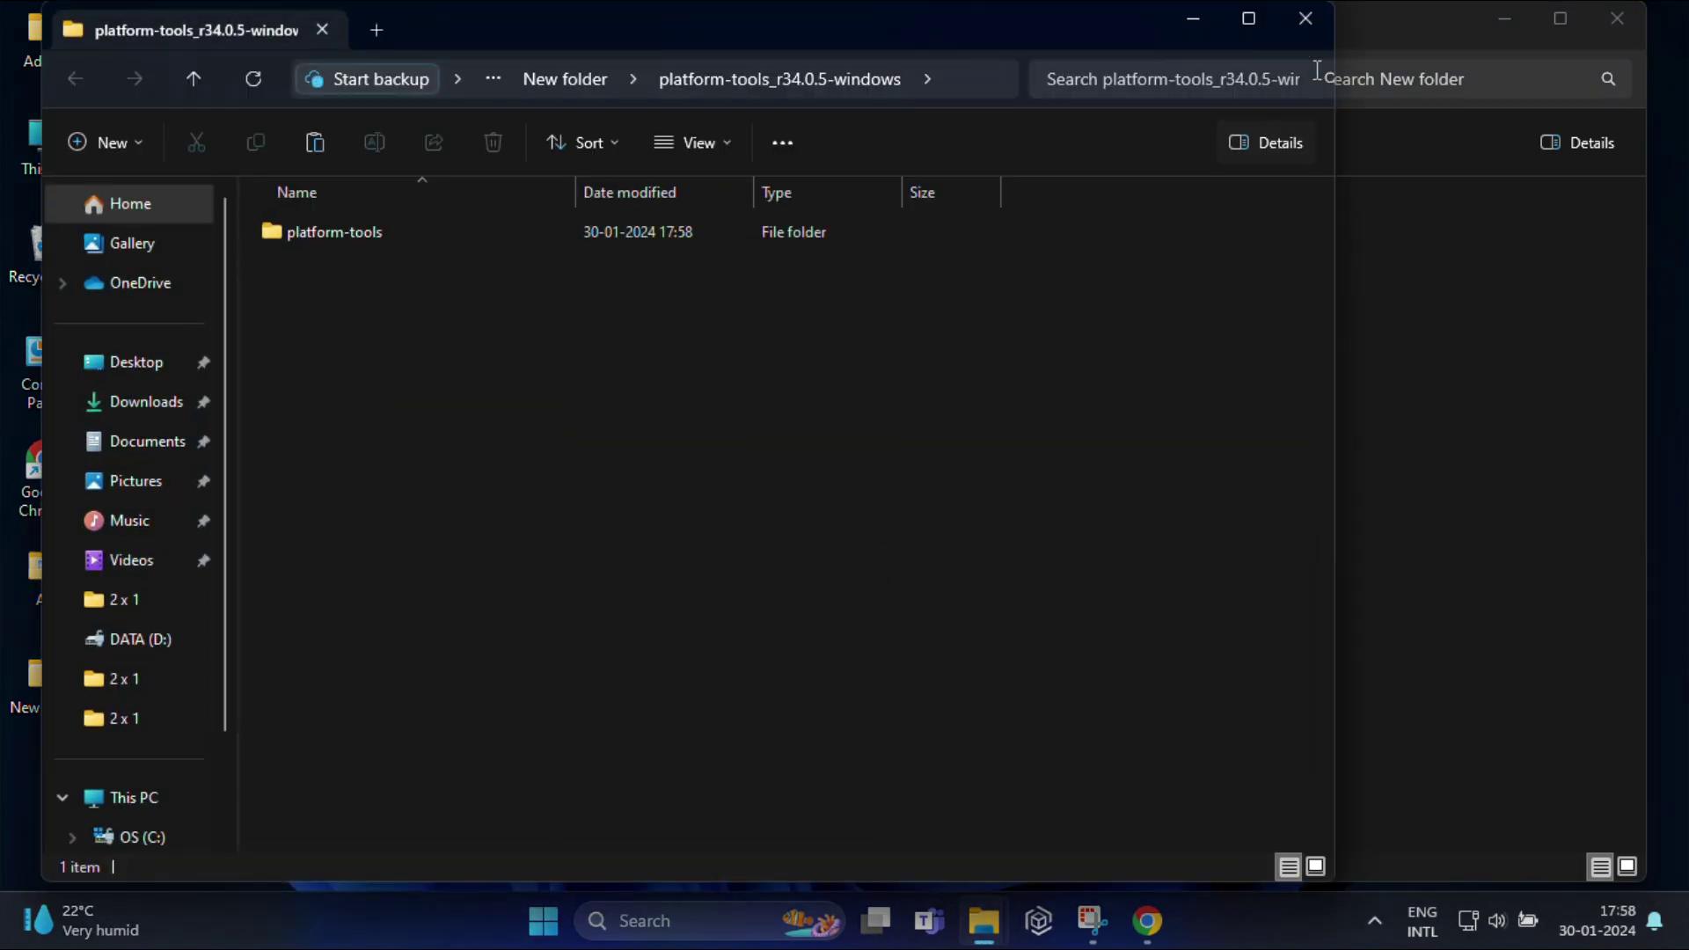
pyautogui.click(1306, 17)
pyautogui.click(805, 427)
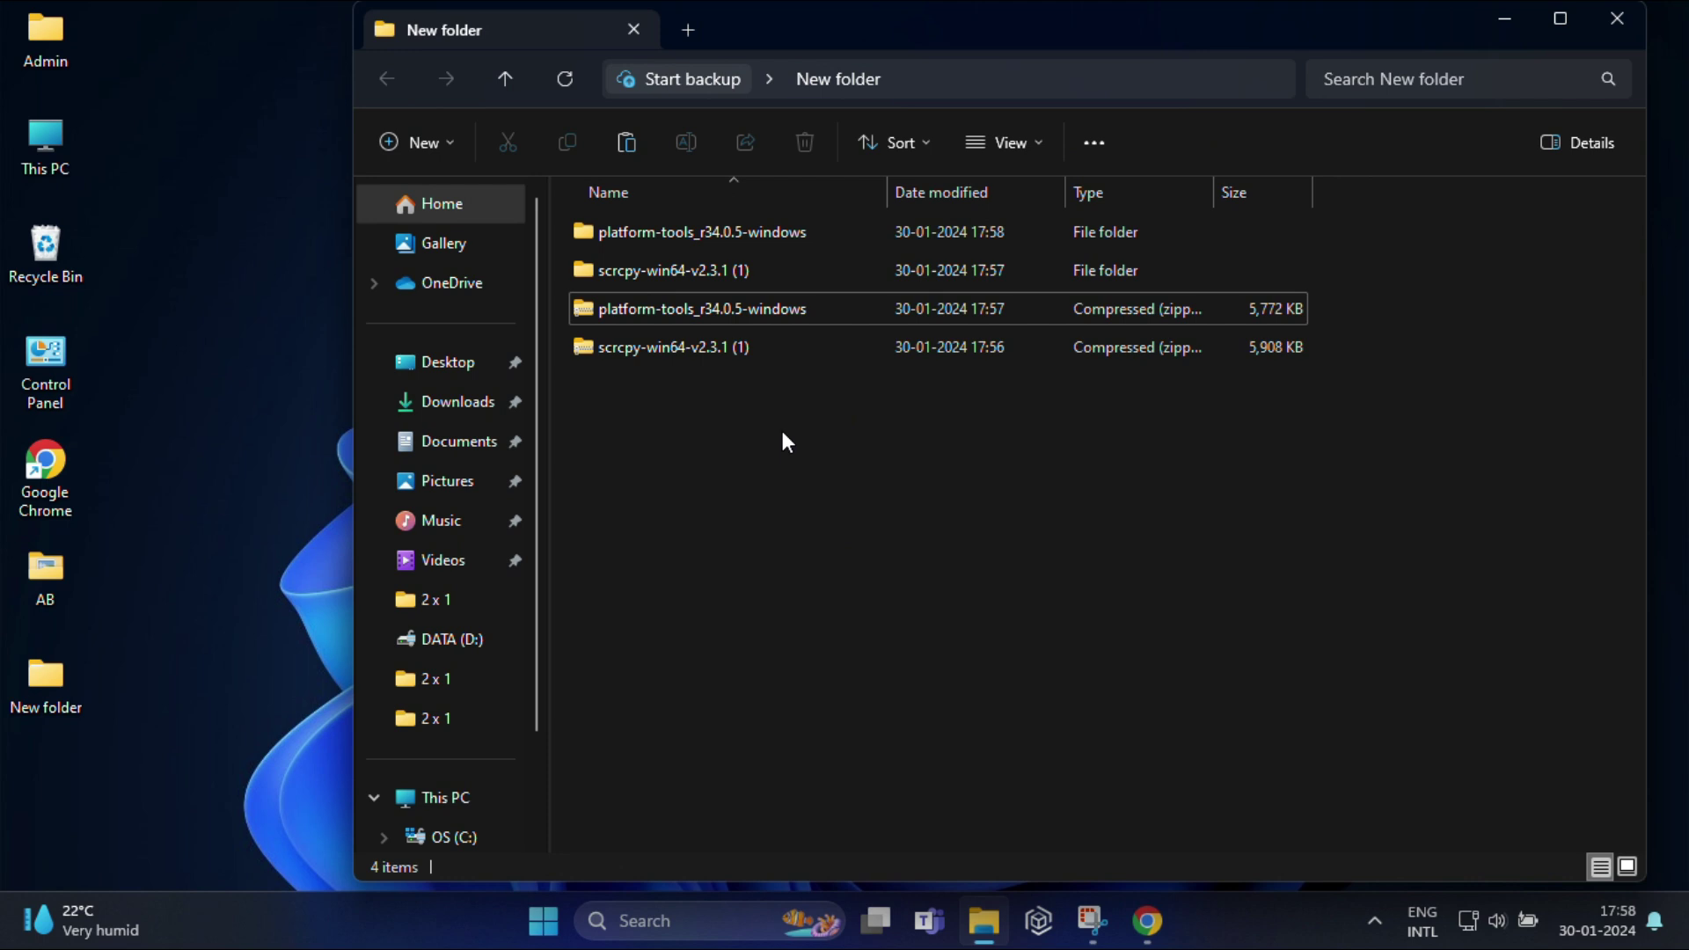
# Step: Copy all 15 files from the inner scrcpy-win64-v2.3.1 folder
pyautogui.doubleClick(677, 271)
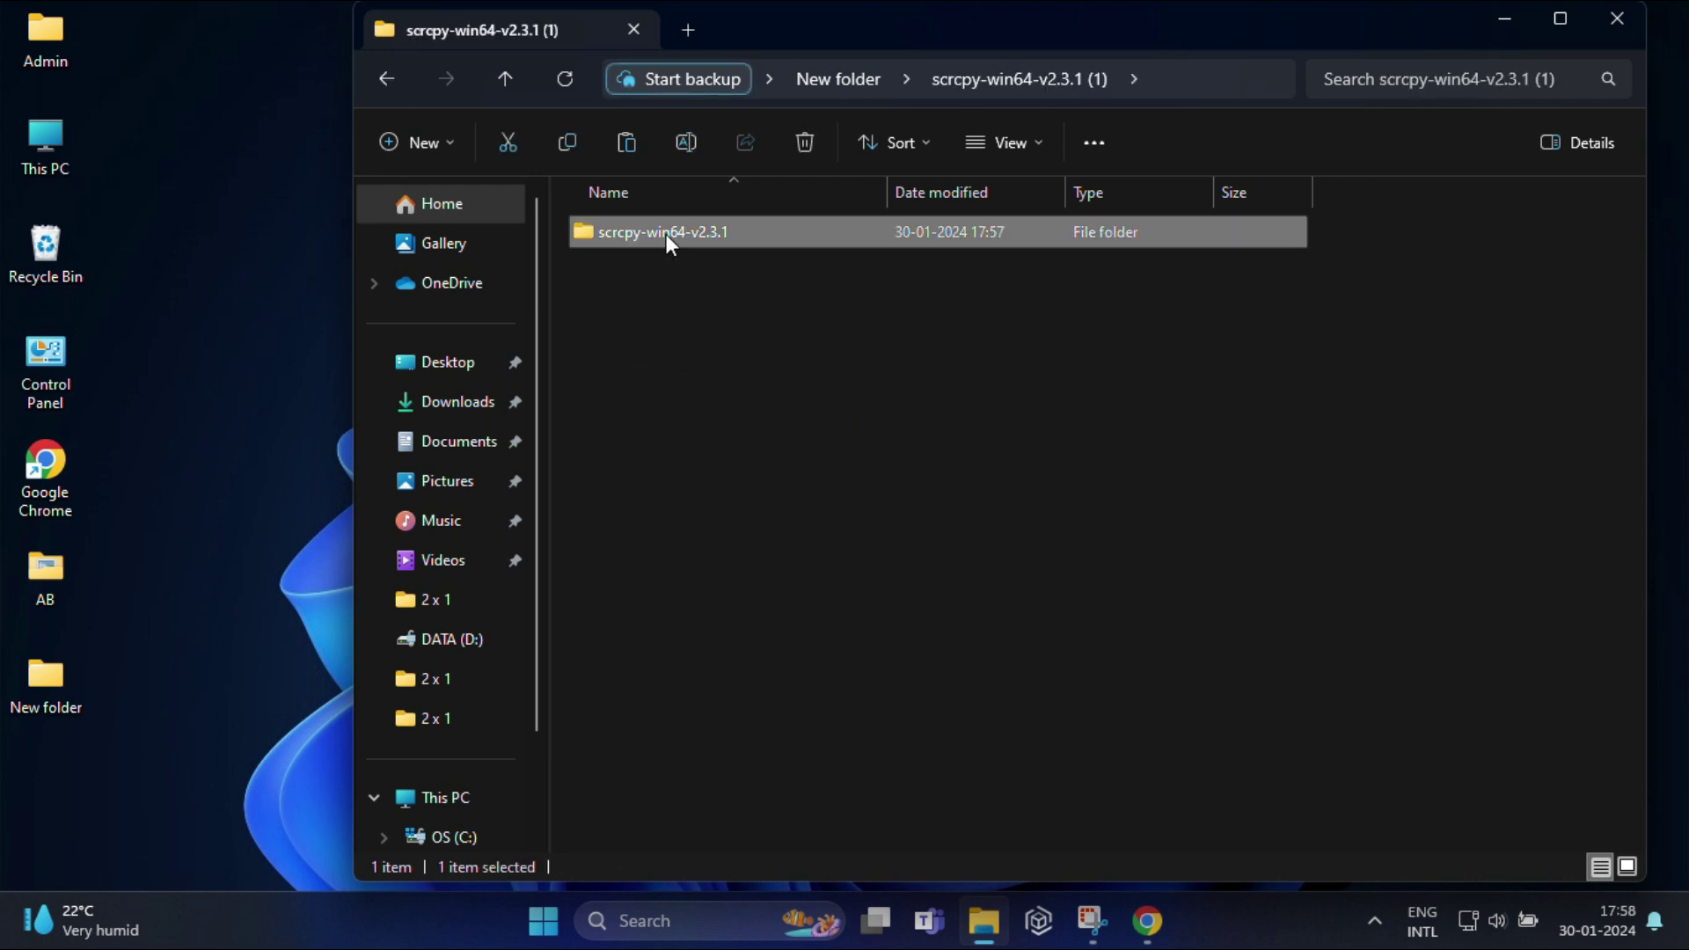
pyautogui.doubleClick(667, 234)
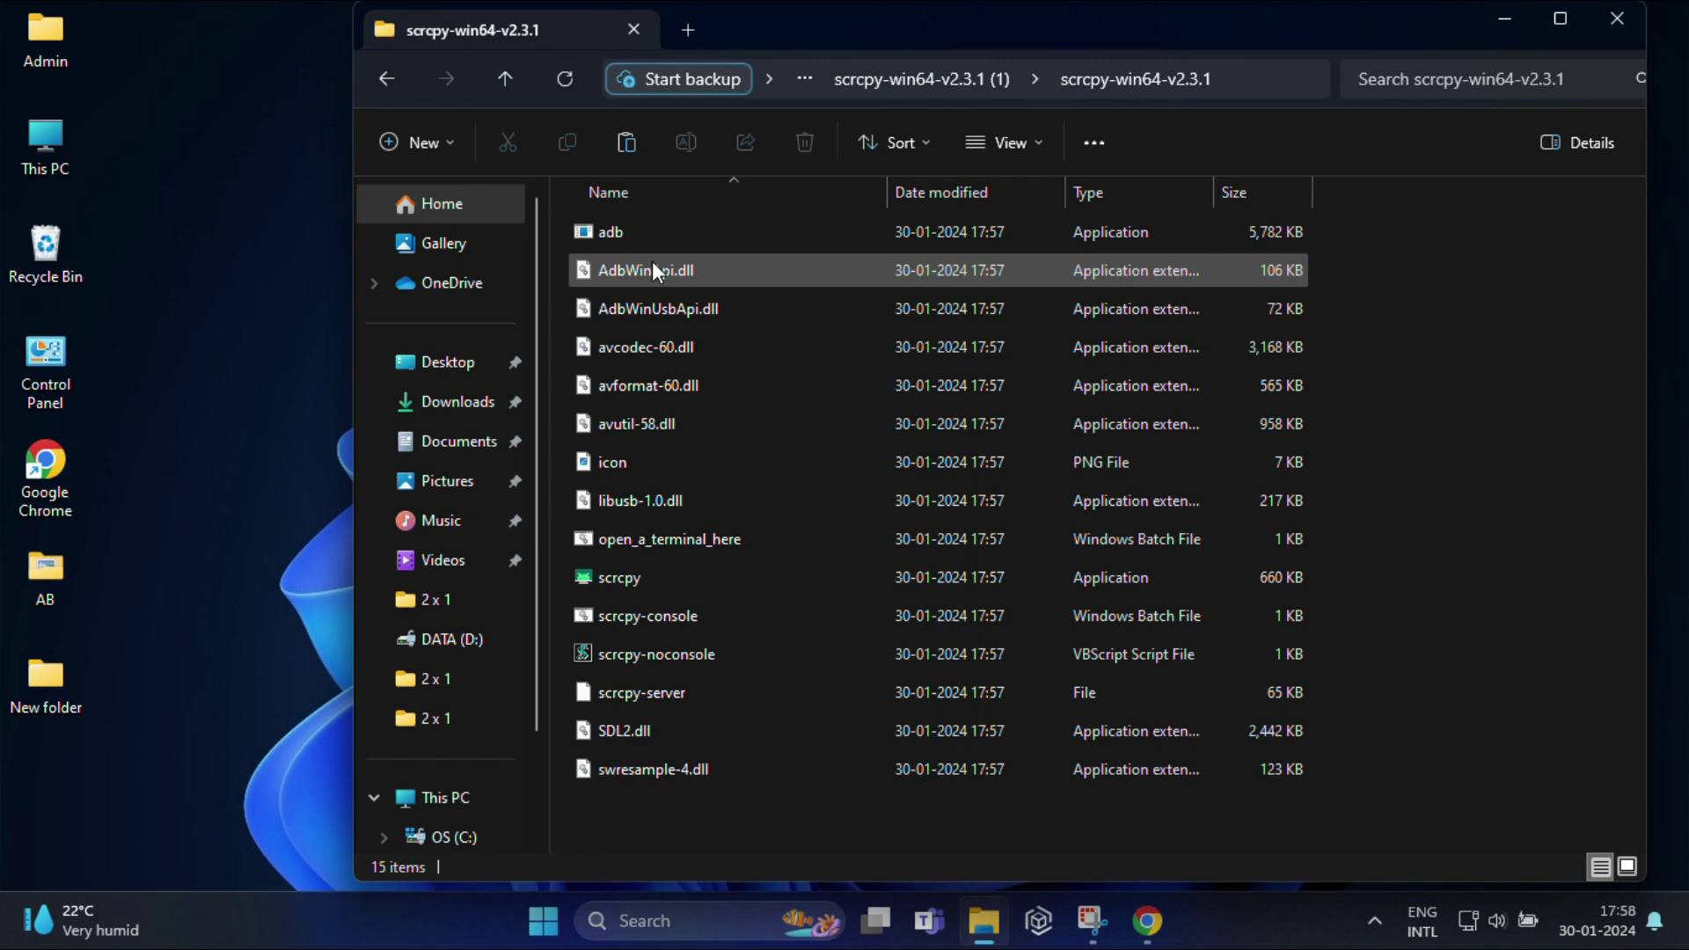
pyautogui.hotkey('ctrl', 'a')
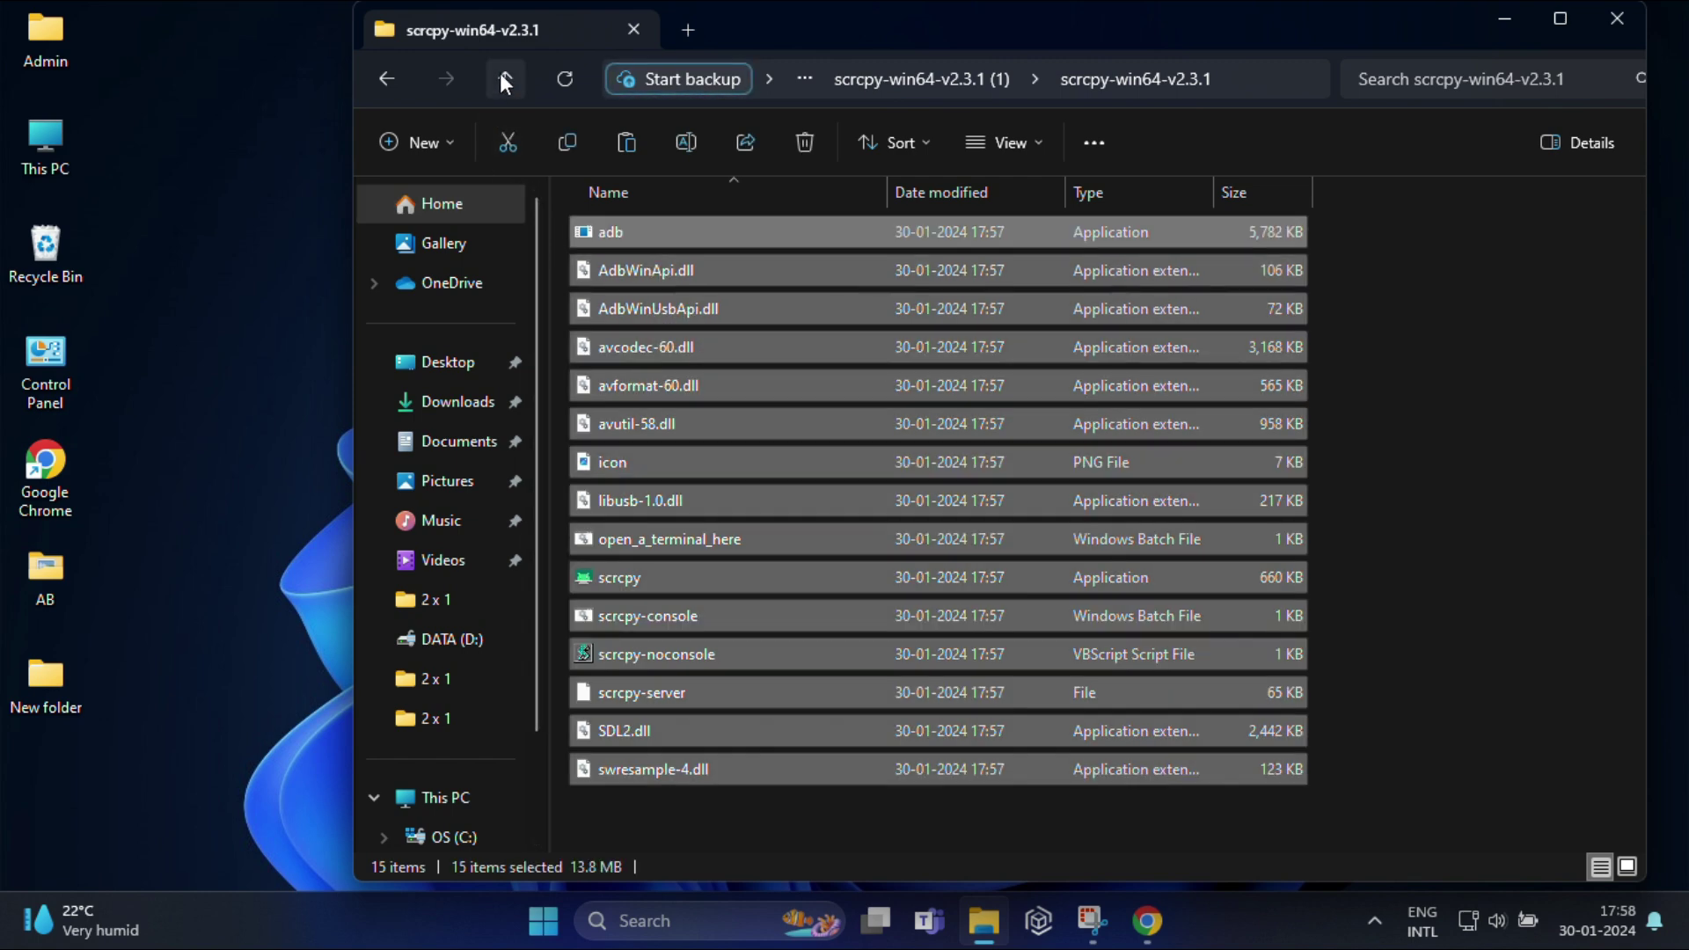
pyautogui.click(503, 78)
pyautogui.click(502, 77)
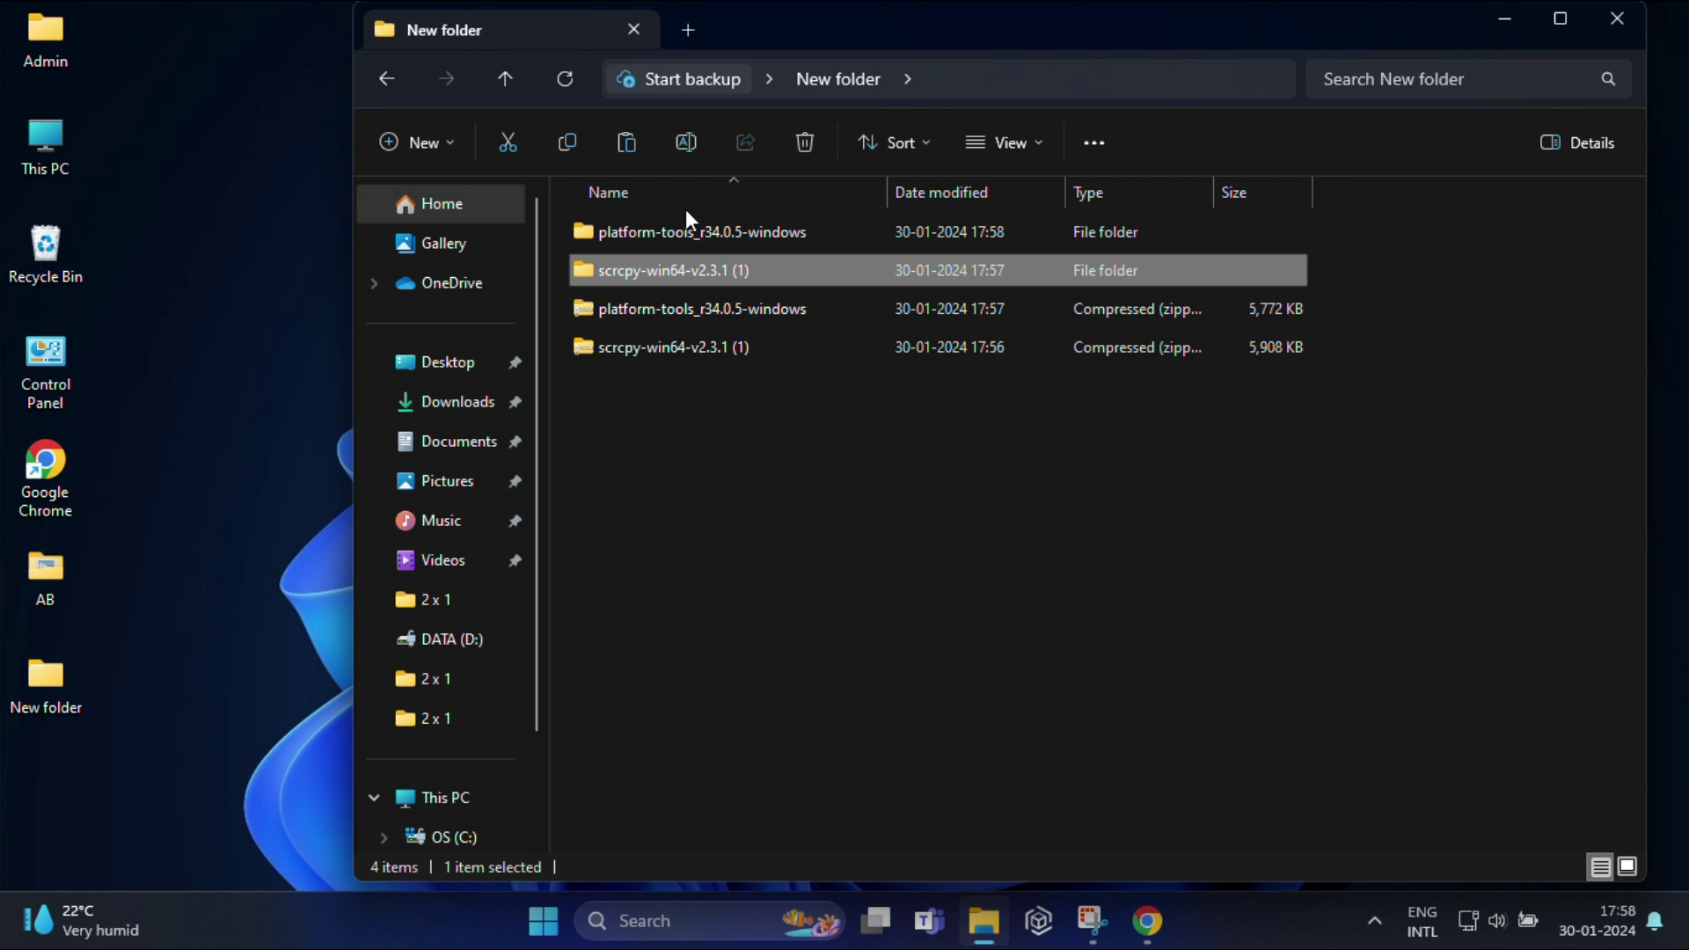
# Step: Paste the scrcpy files into the platform-tools subfolder, replacing duplicates
pyautogui.doubleClick(715, 231)
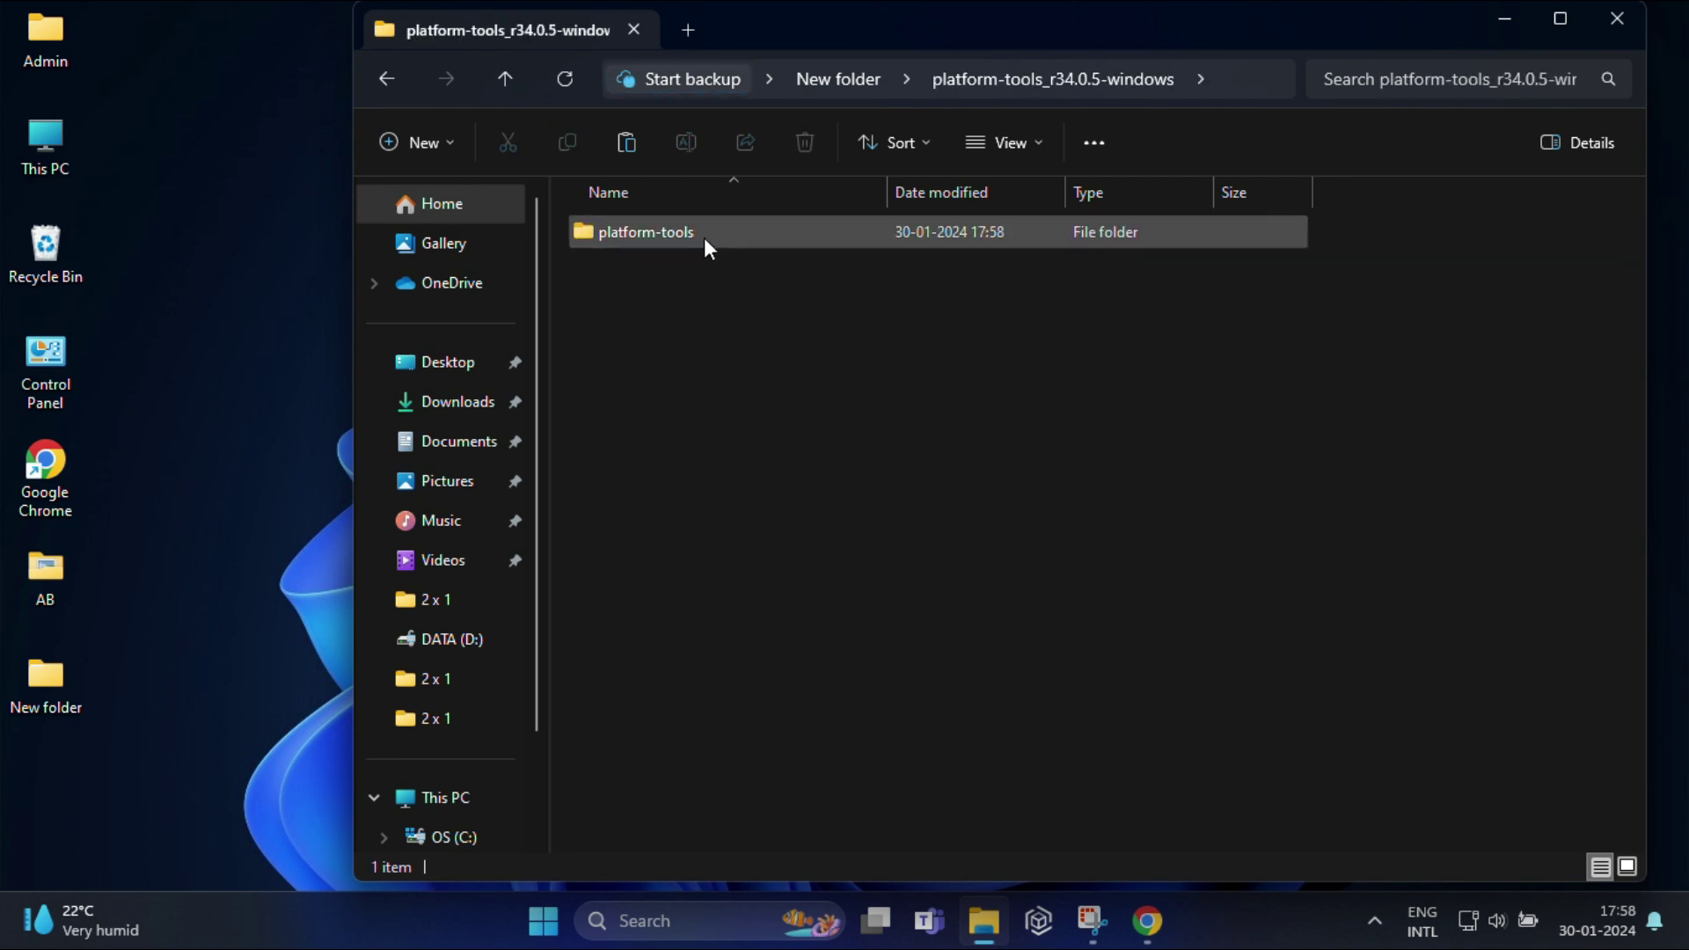
pyautogui.doubleClick(703, 236)
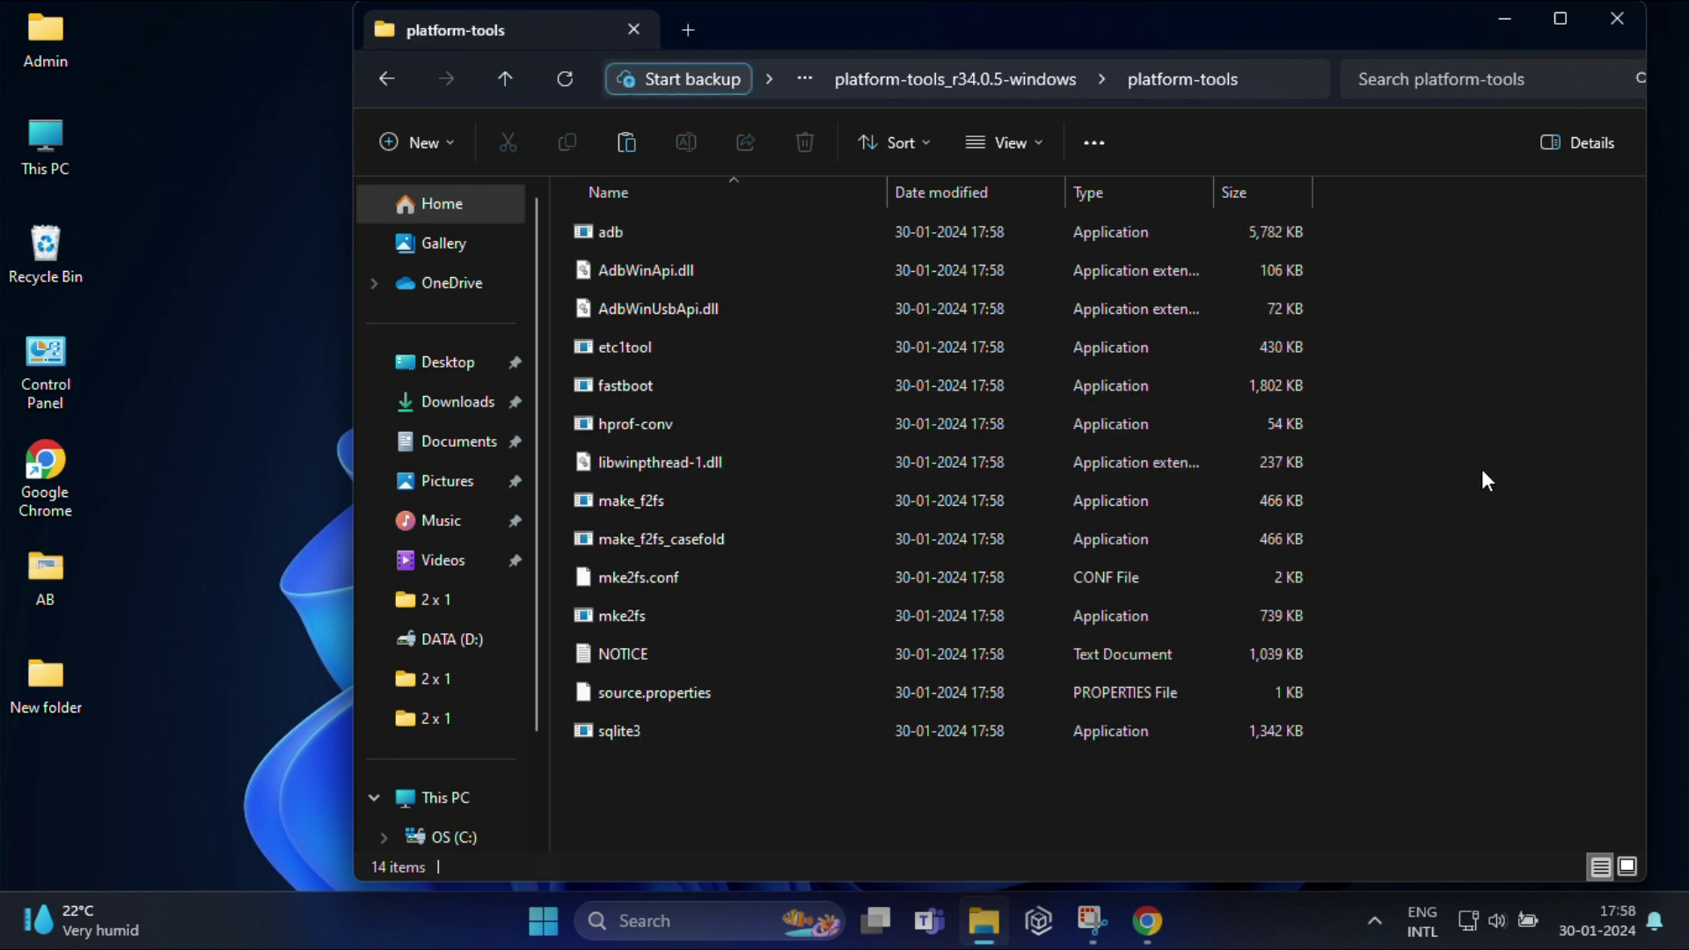
pyautogui.hotkey('ctrl', 'v')
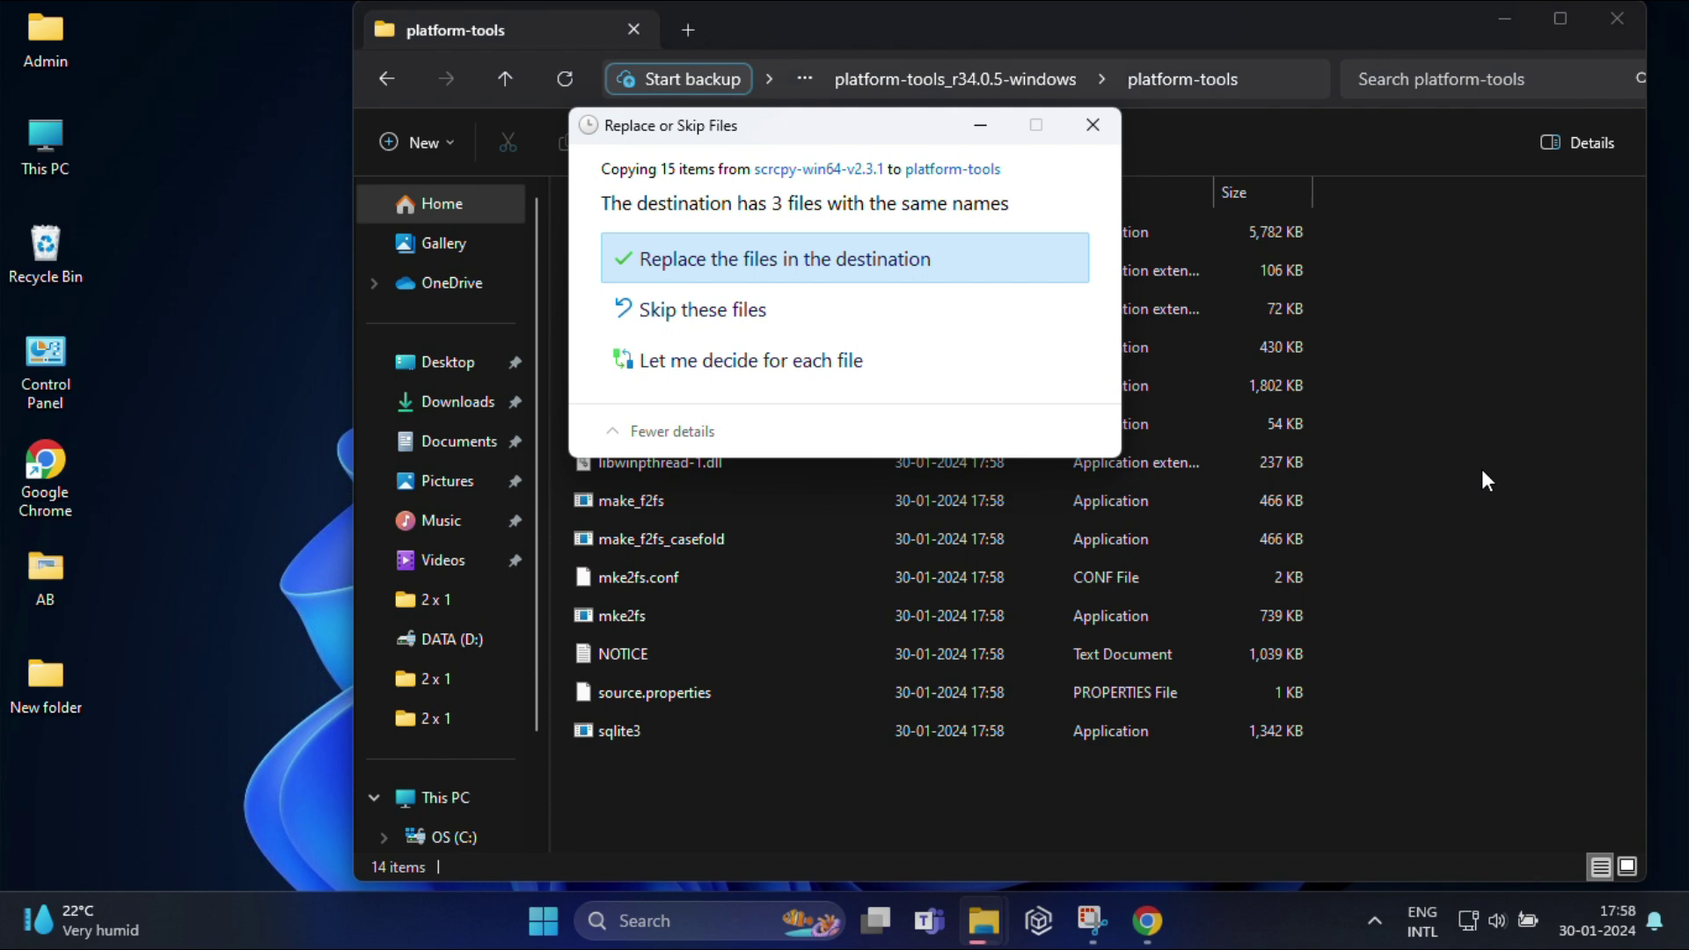
pyautogui.click(823, 264)
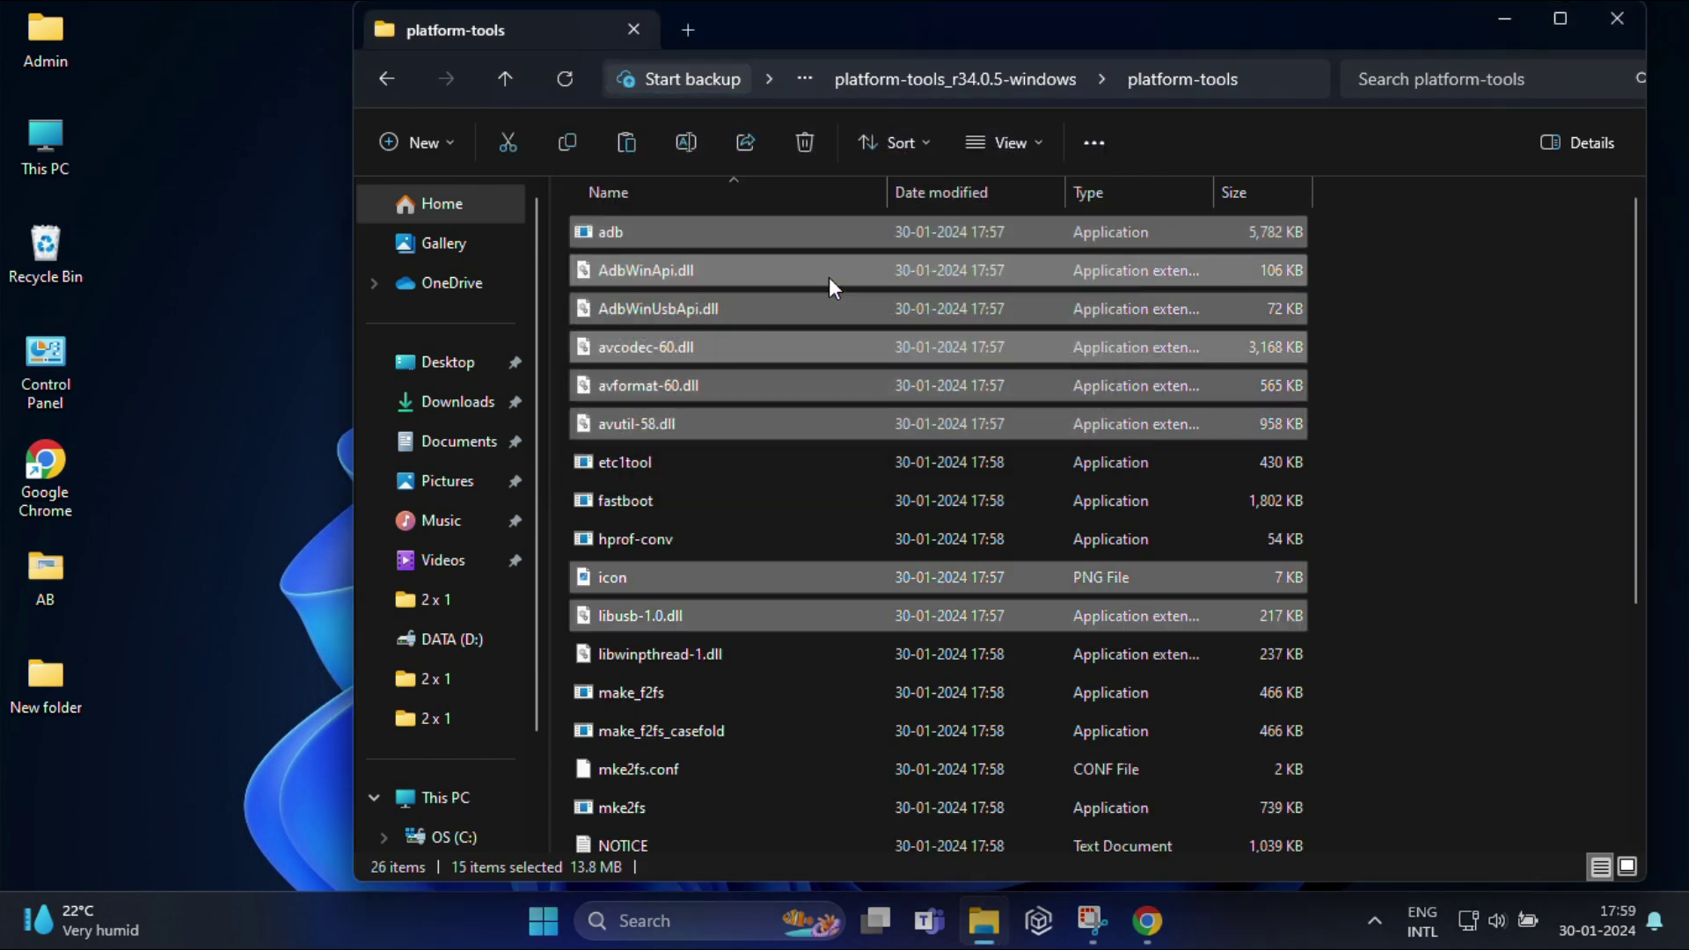
pyautogui.click(1458, 449)
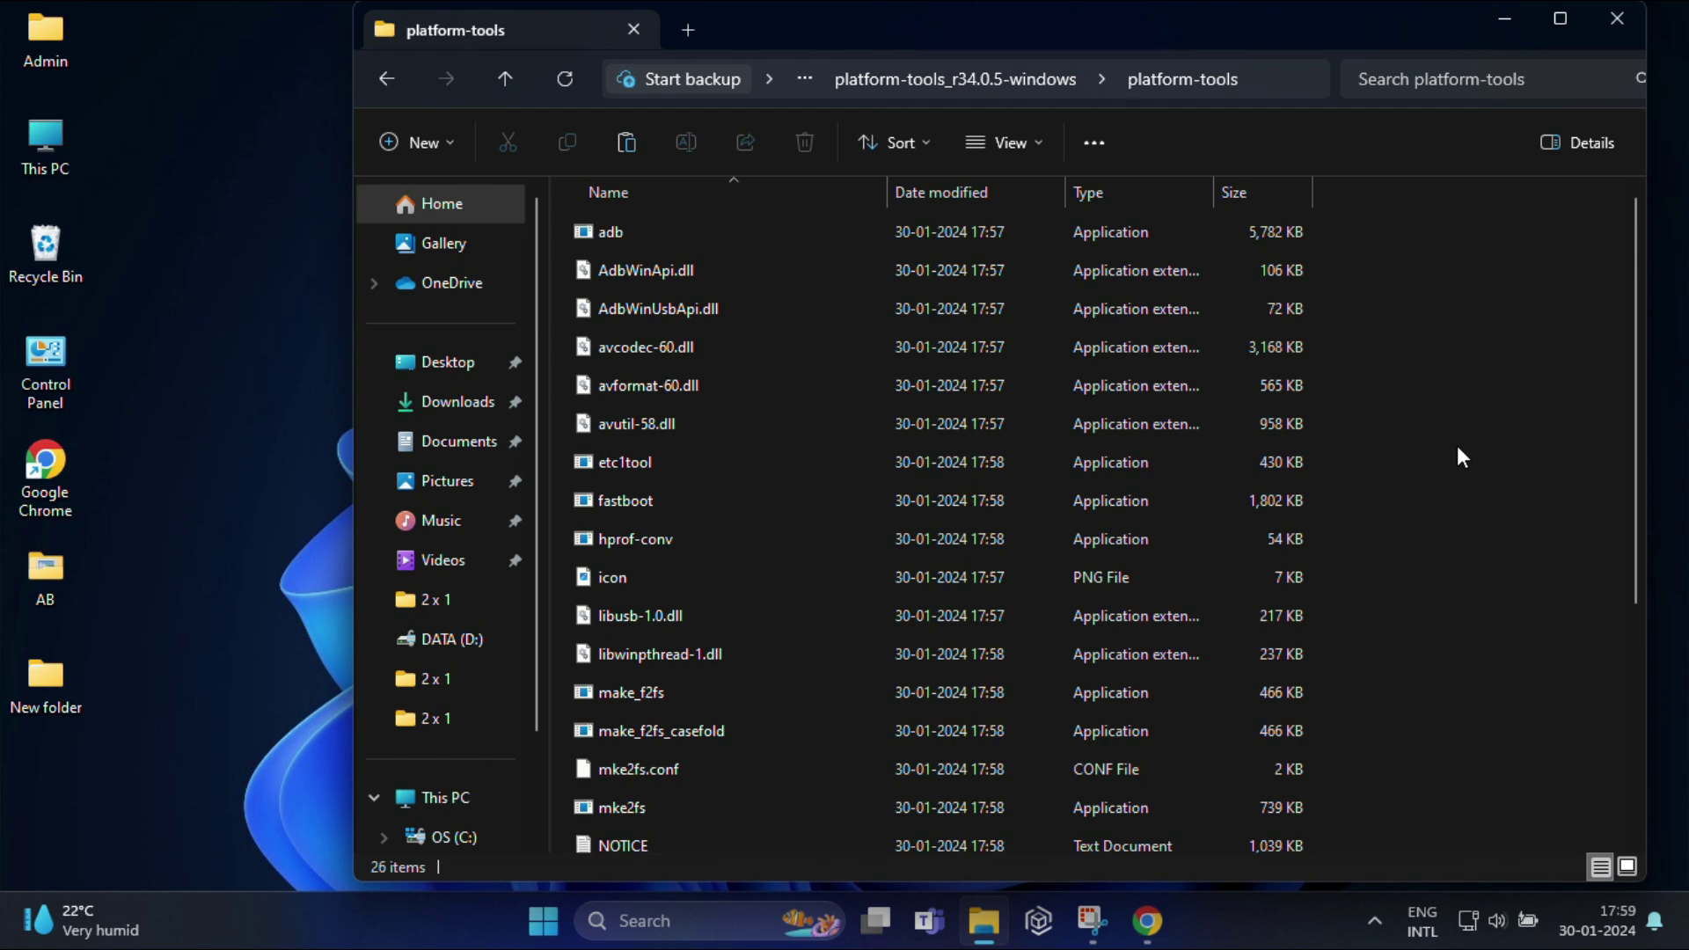
# Step: Reopen the platform-tools folder and show its extended shortcut menu
pyautogui.click(1506, 23)
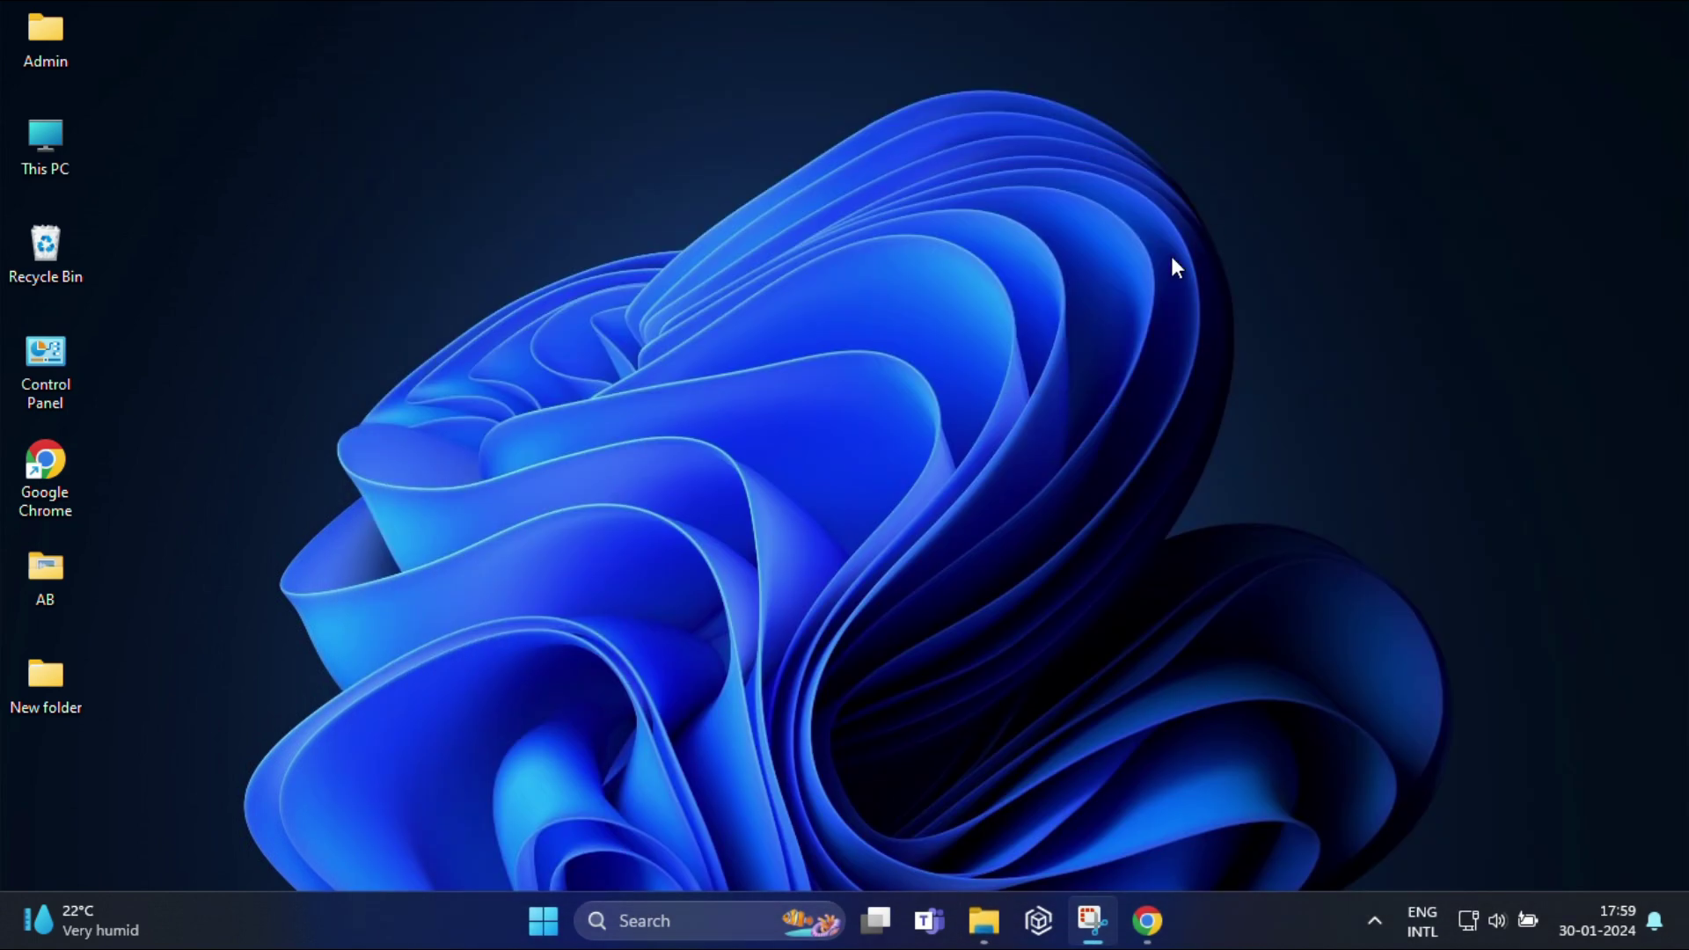
pyautogui.click(984, 924)
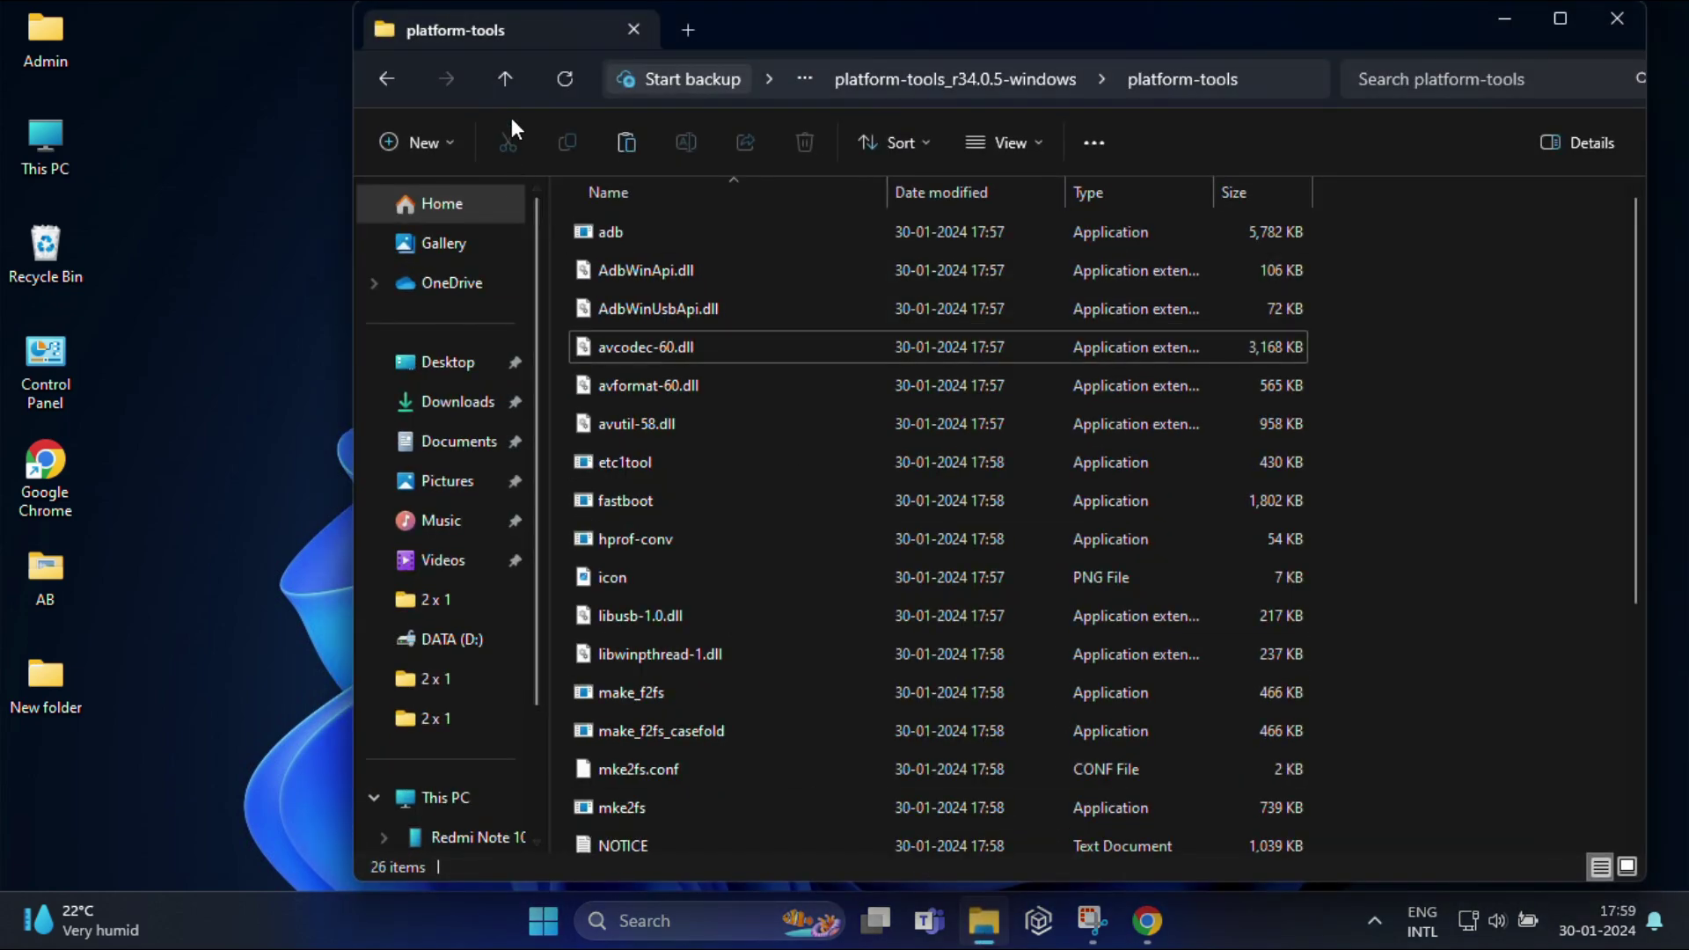
pyautogui.click(506, 79)
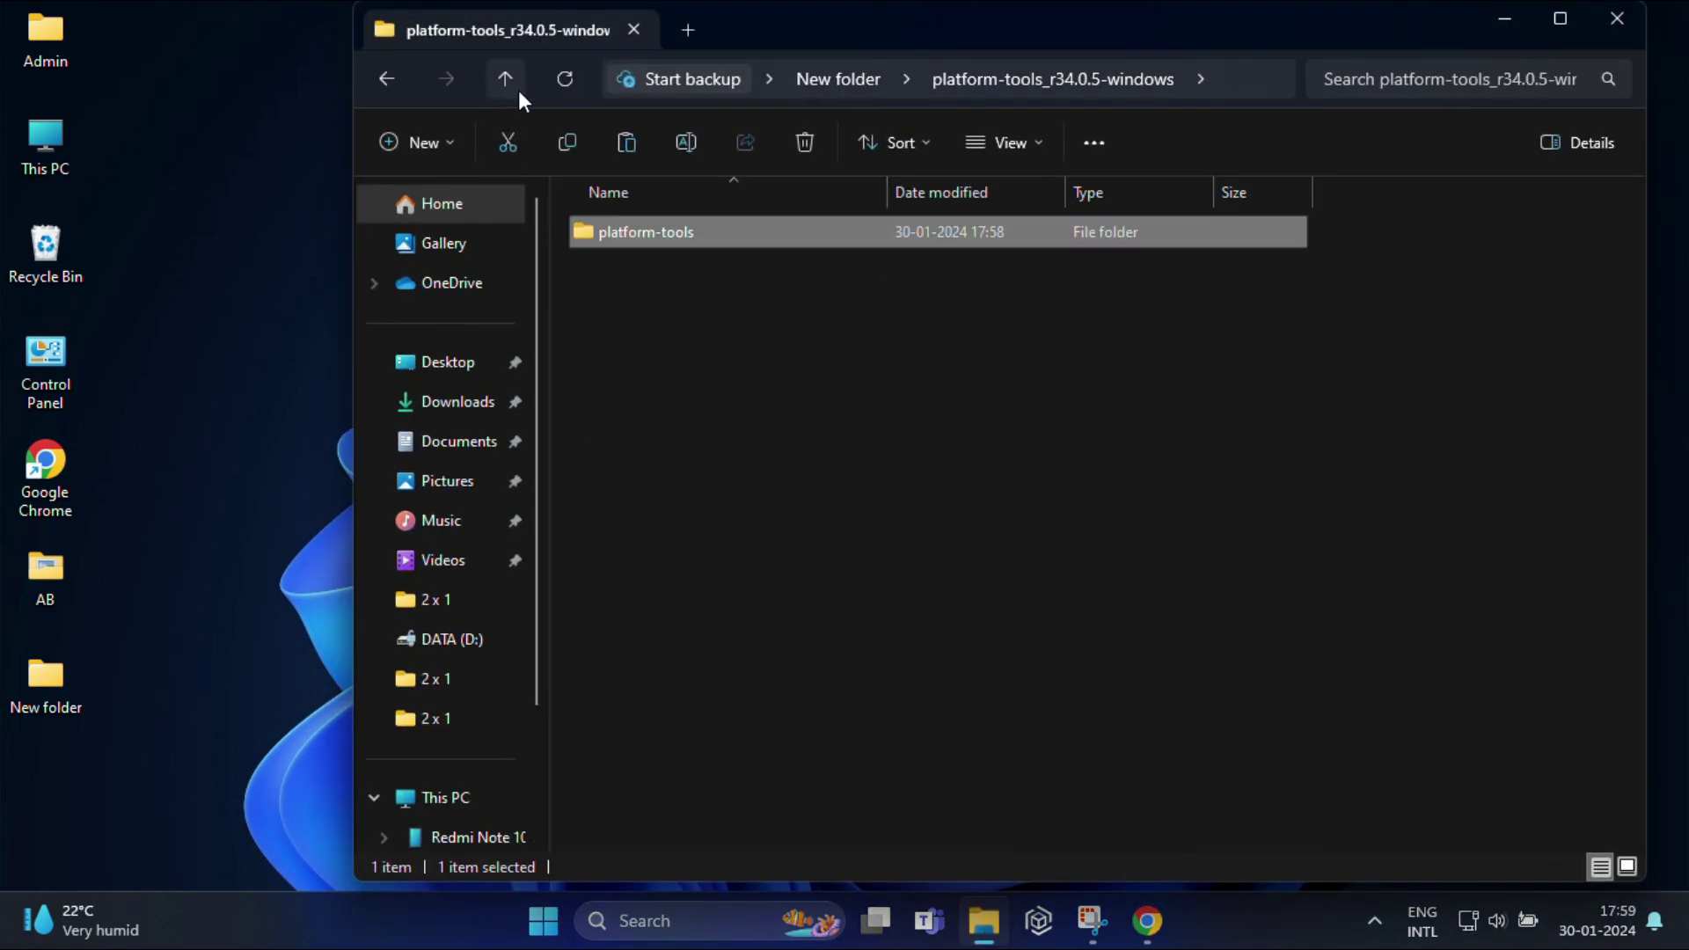
pyautogui.doubleClick(662, 232)
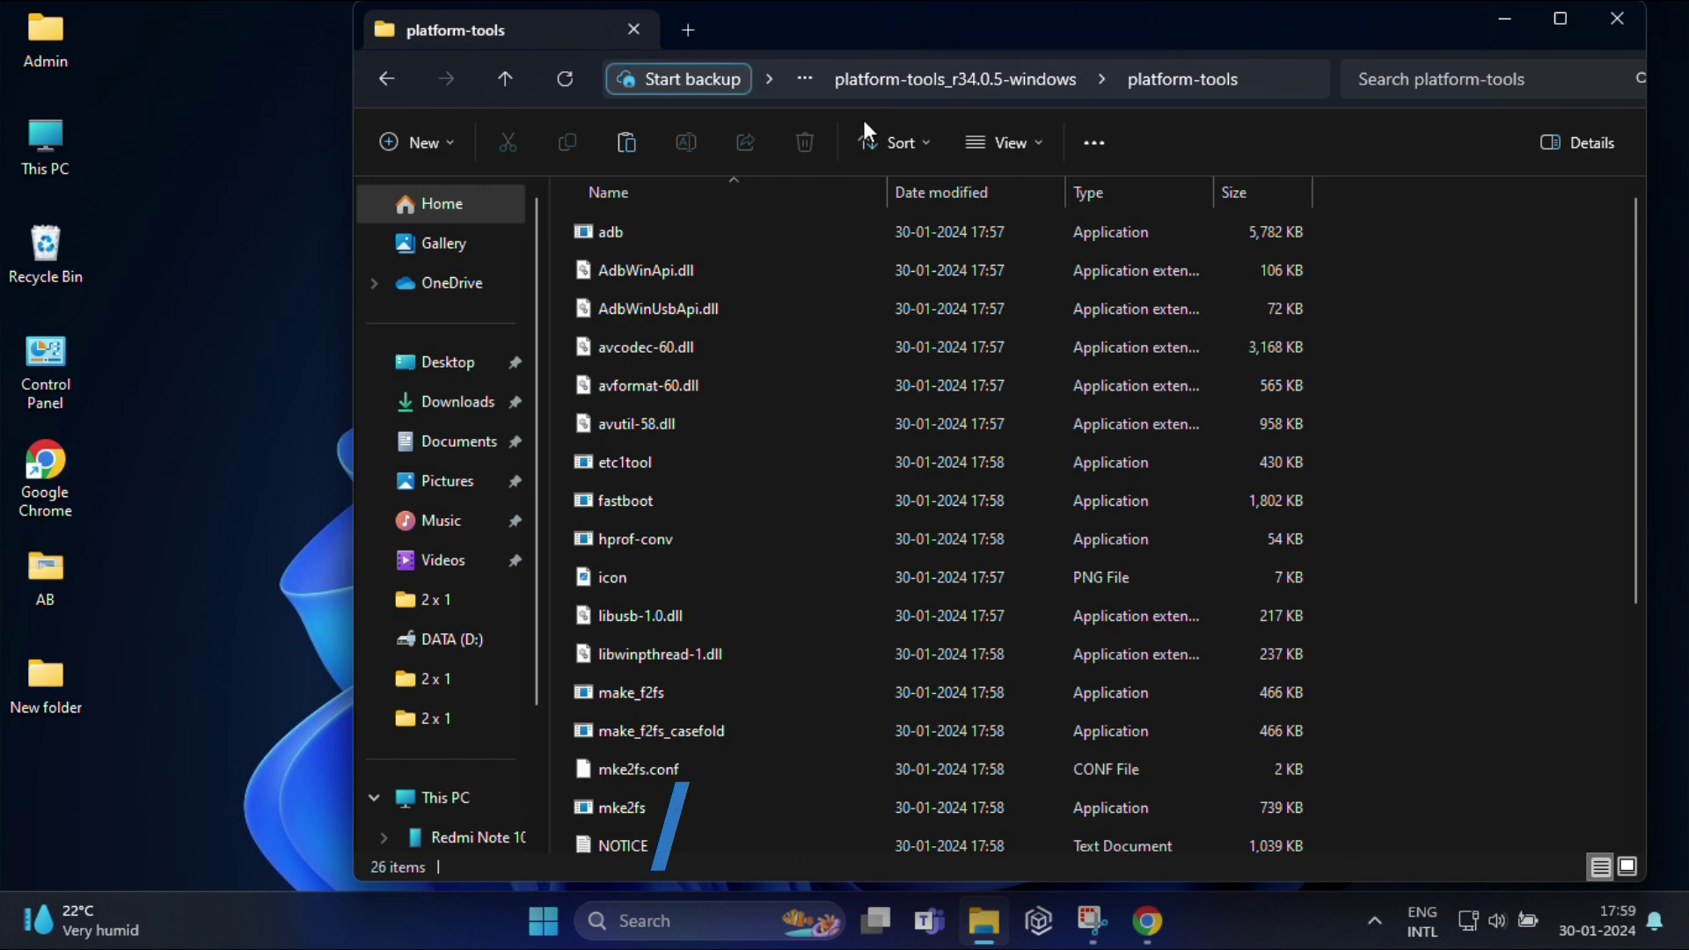
pyautogui.keyDown('shift'); pyautogui.rightClick(1429, 475); pyautogui.keyUp('shift')
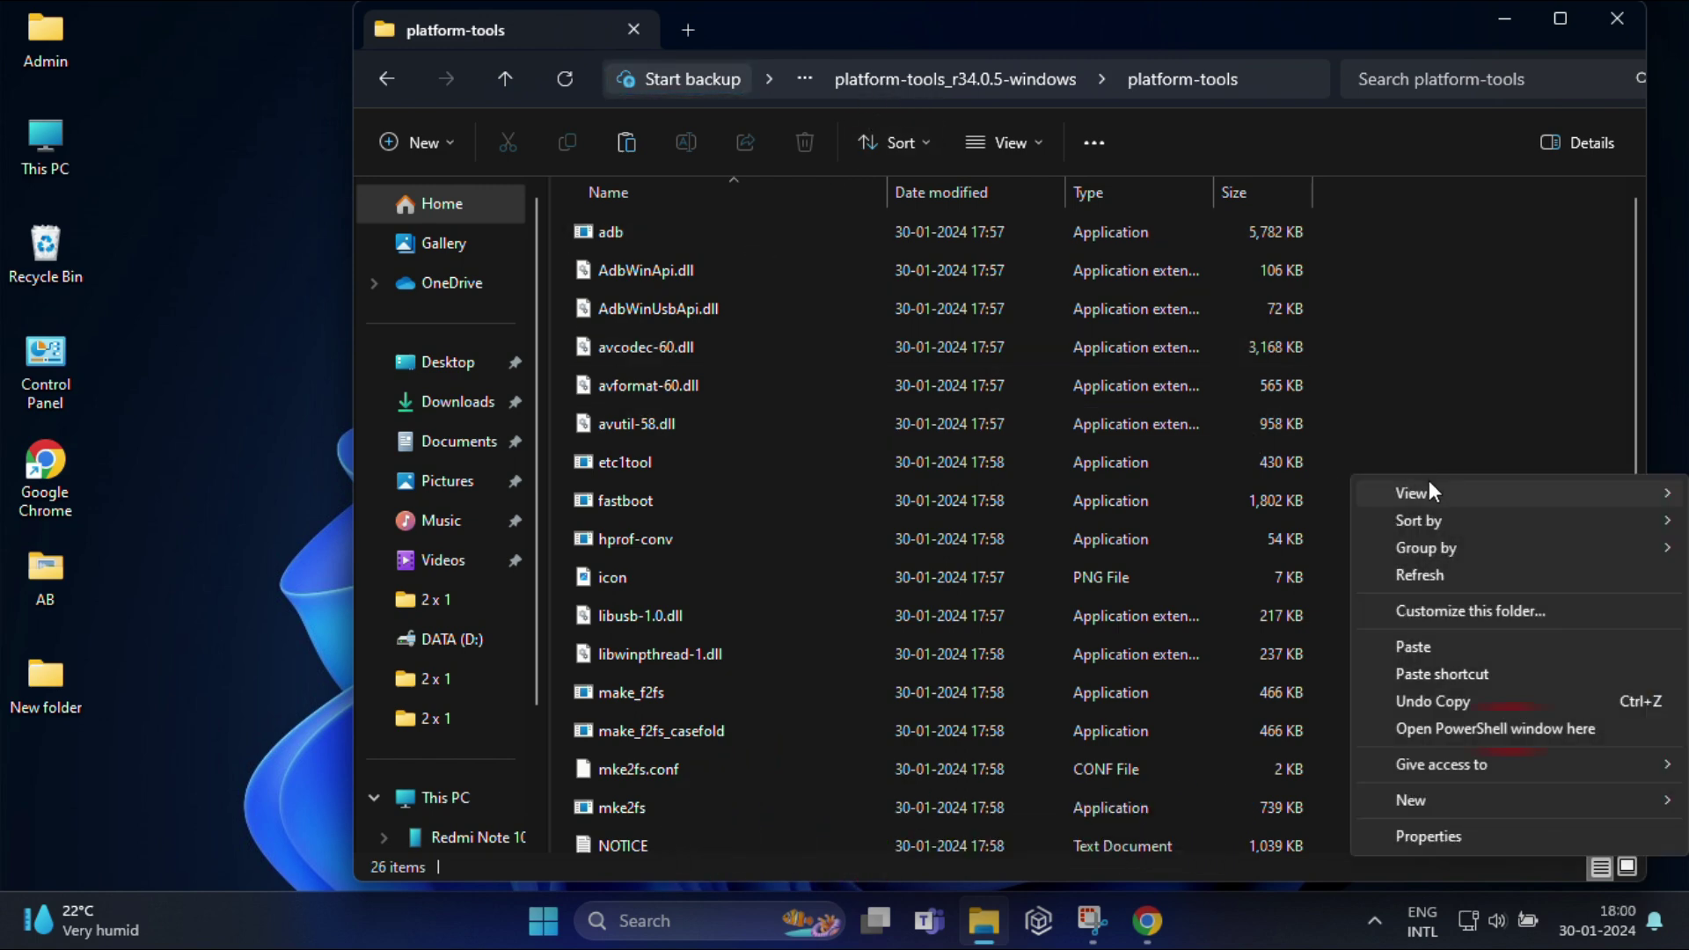
# Step: Open a PowerShell window in the platform-tools folder
pyautogui.click(1452, 730)
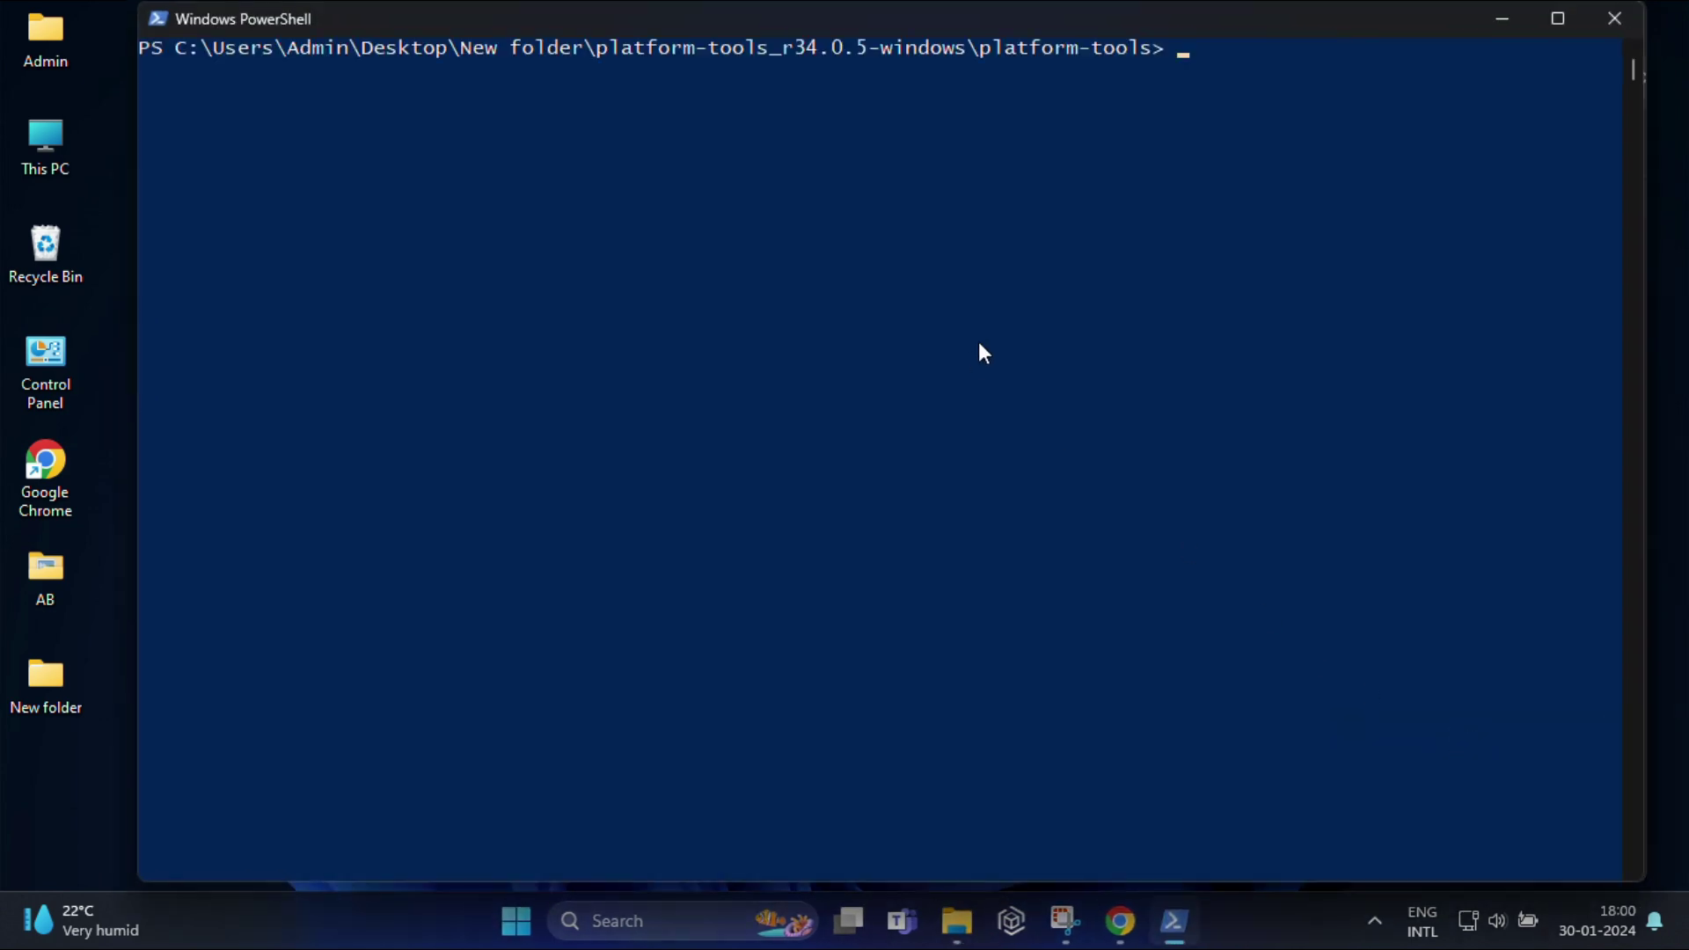
pyautogui.moveTo(1214, 33); pyautogui.dragTo(1201, 97)
pyautogui.click(1498, 27)
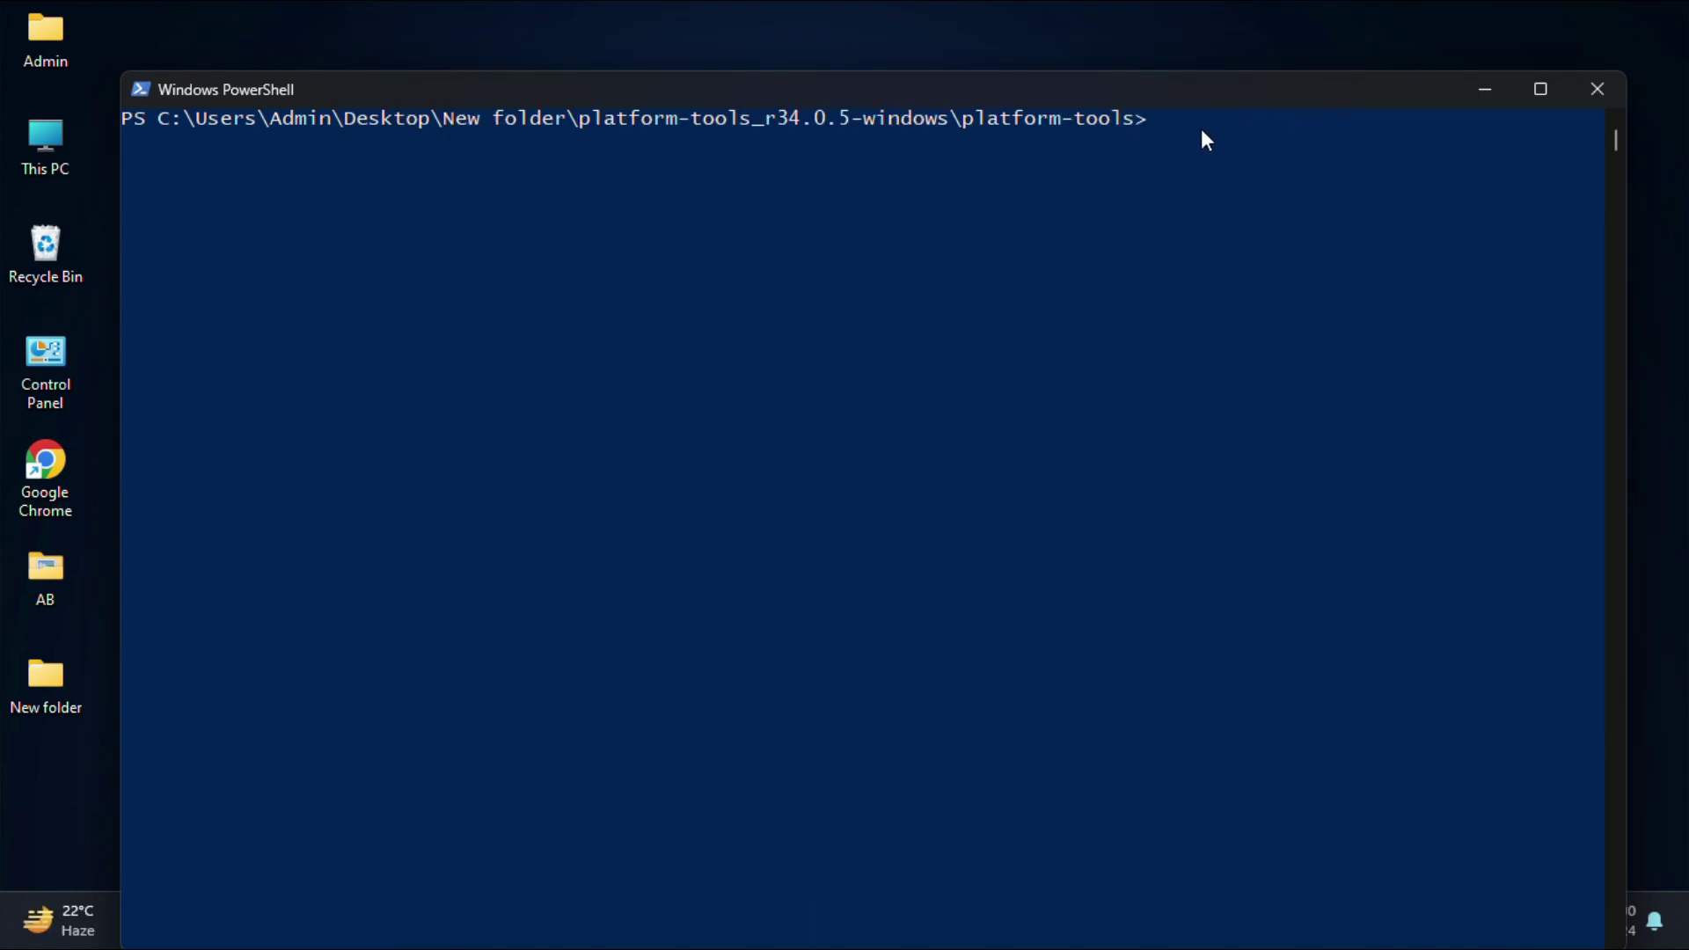
# Step: Run .\adb devices and confirm the phone is listed as a device
pyautogui.write('.\\adb devices')
pyautogui.press('Return')
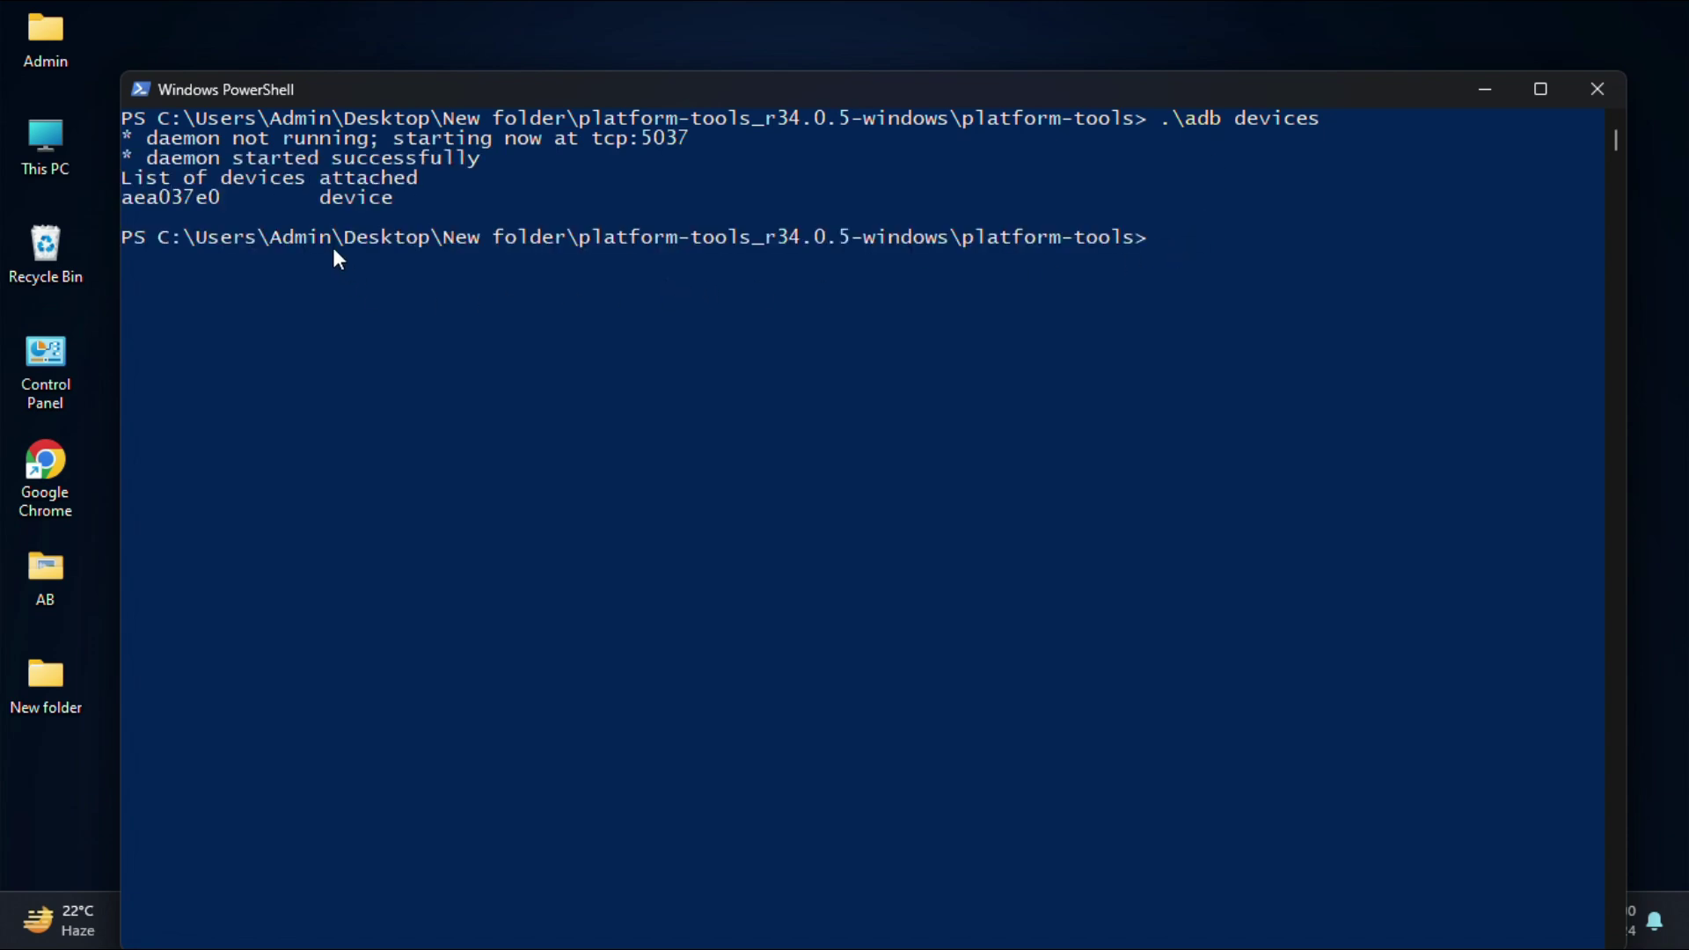
pyautogui.doubleClick(392, 199)
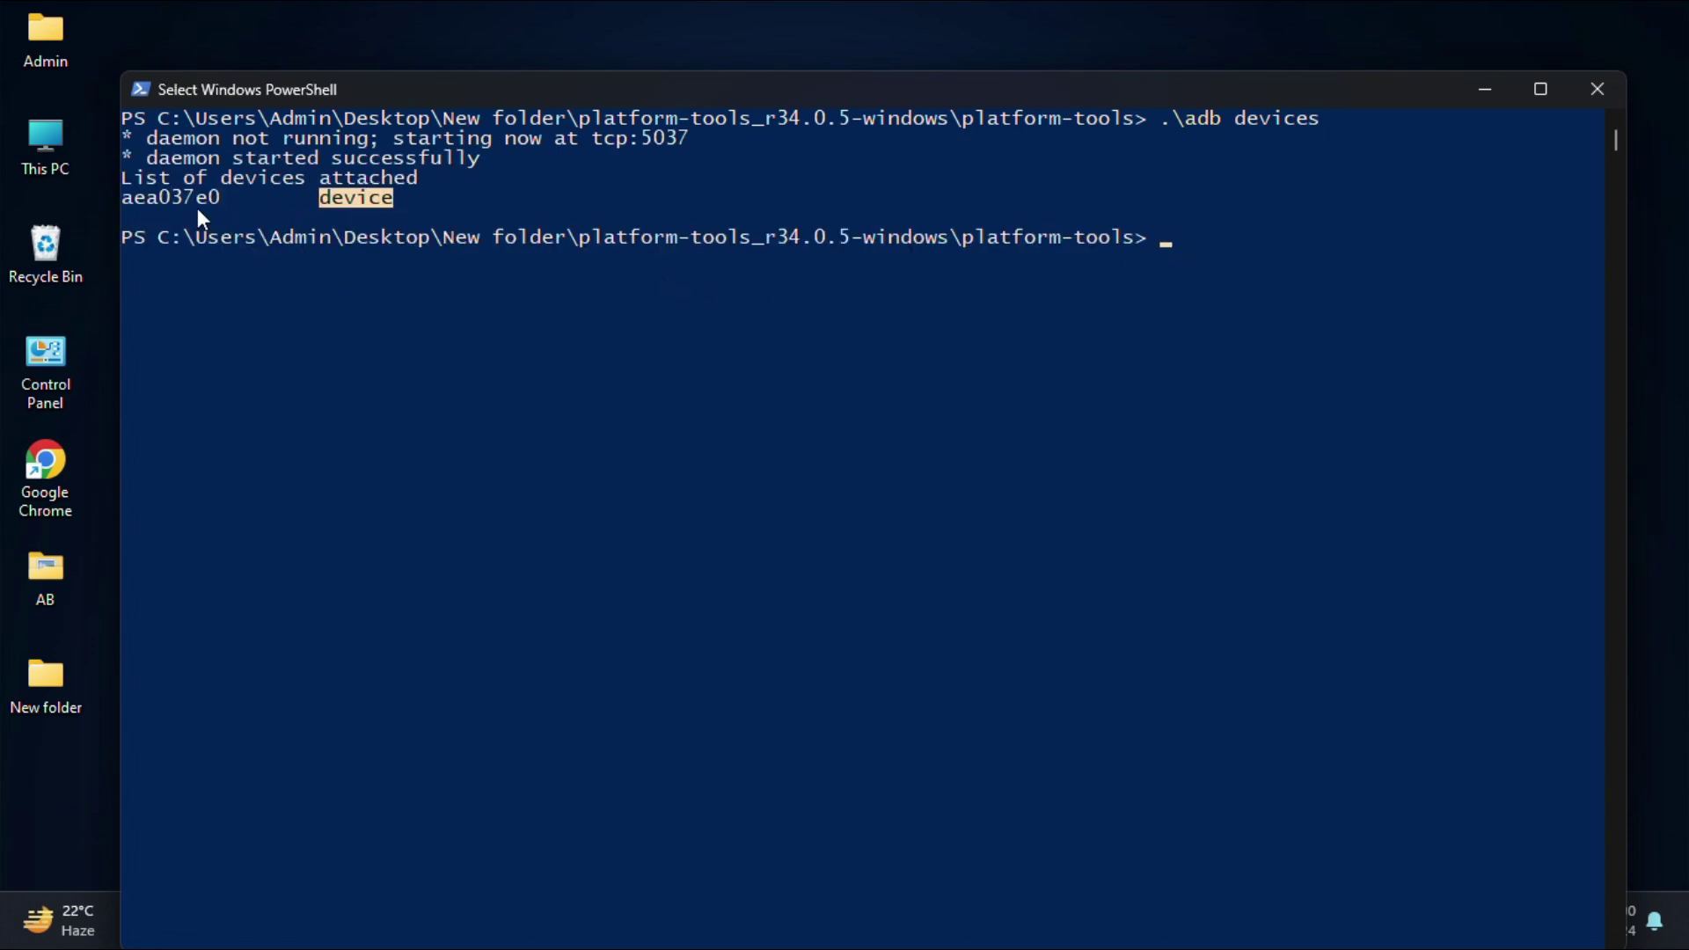
pyautogui.click(1223, 259)
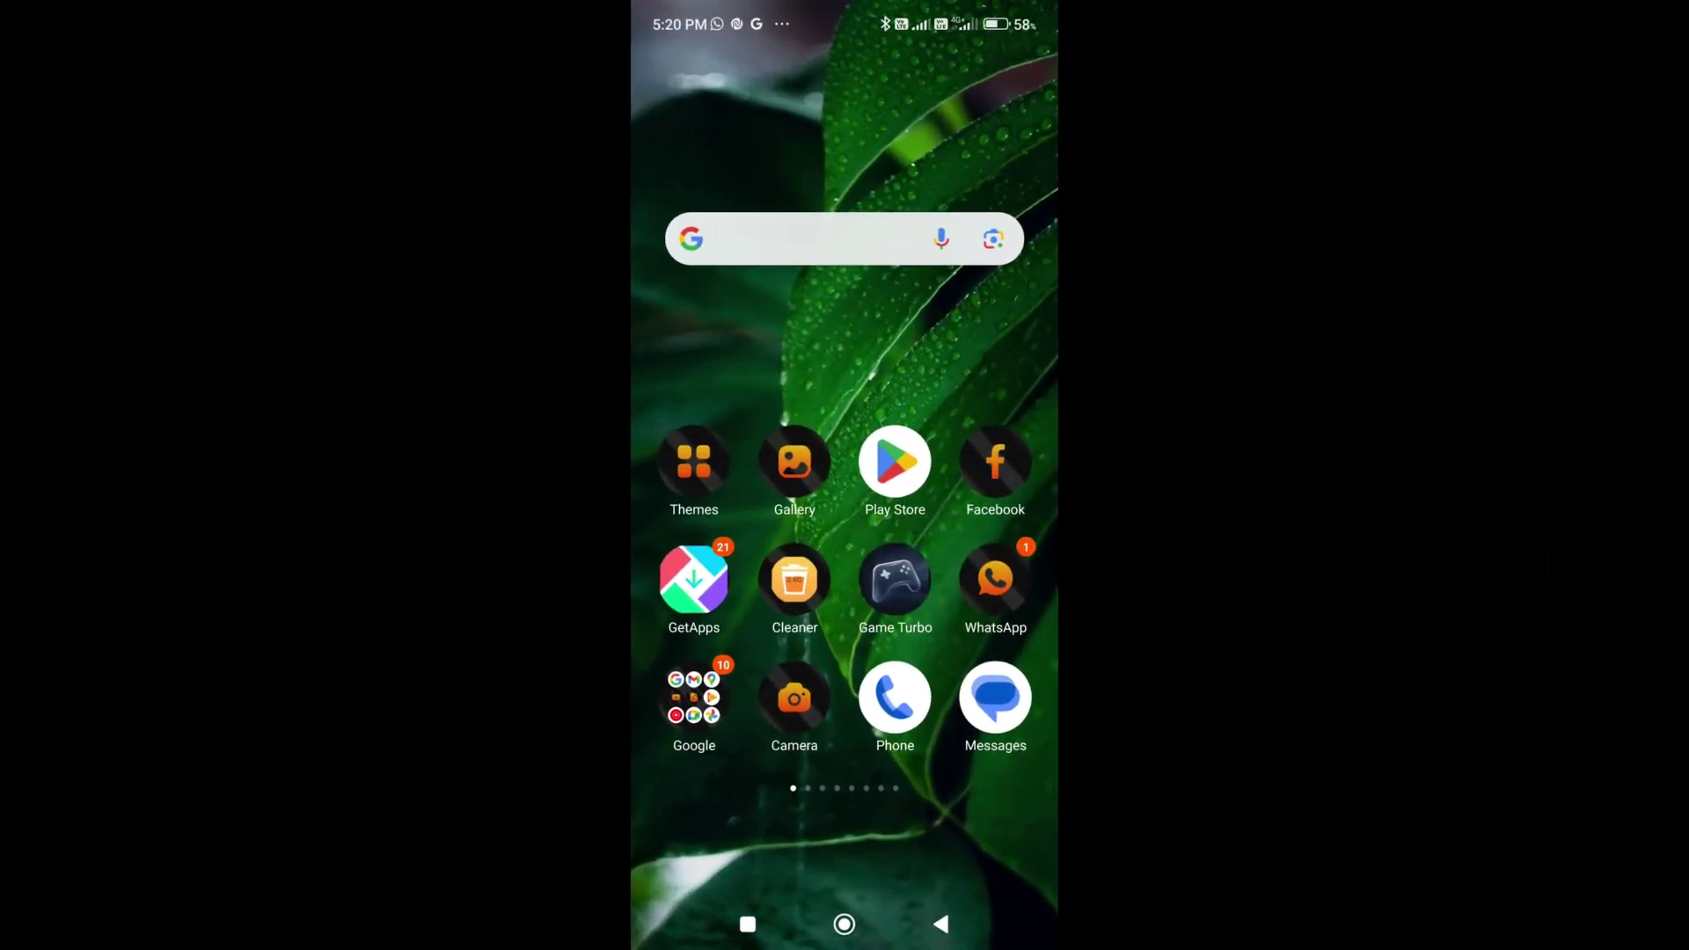
# Step: Open the phone's Settings and go to the About phone page
pyautogui.moveTo(968, 616); pyautogui.dragTo(704, 616)
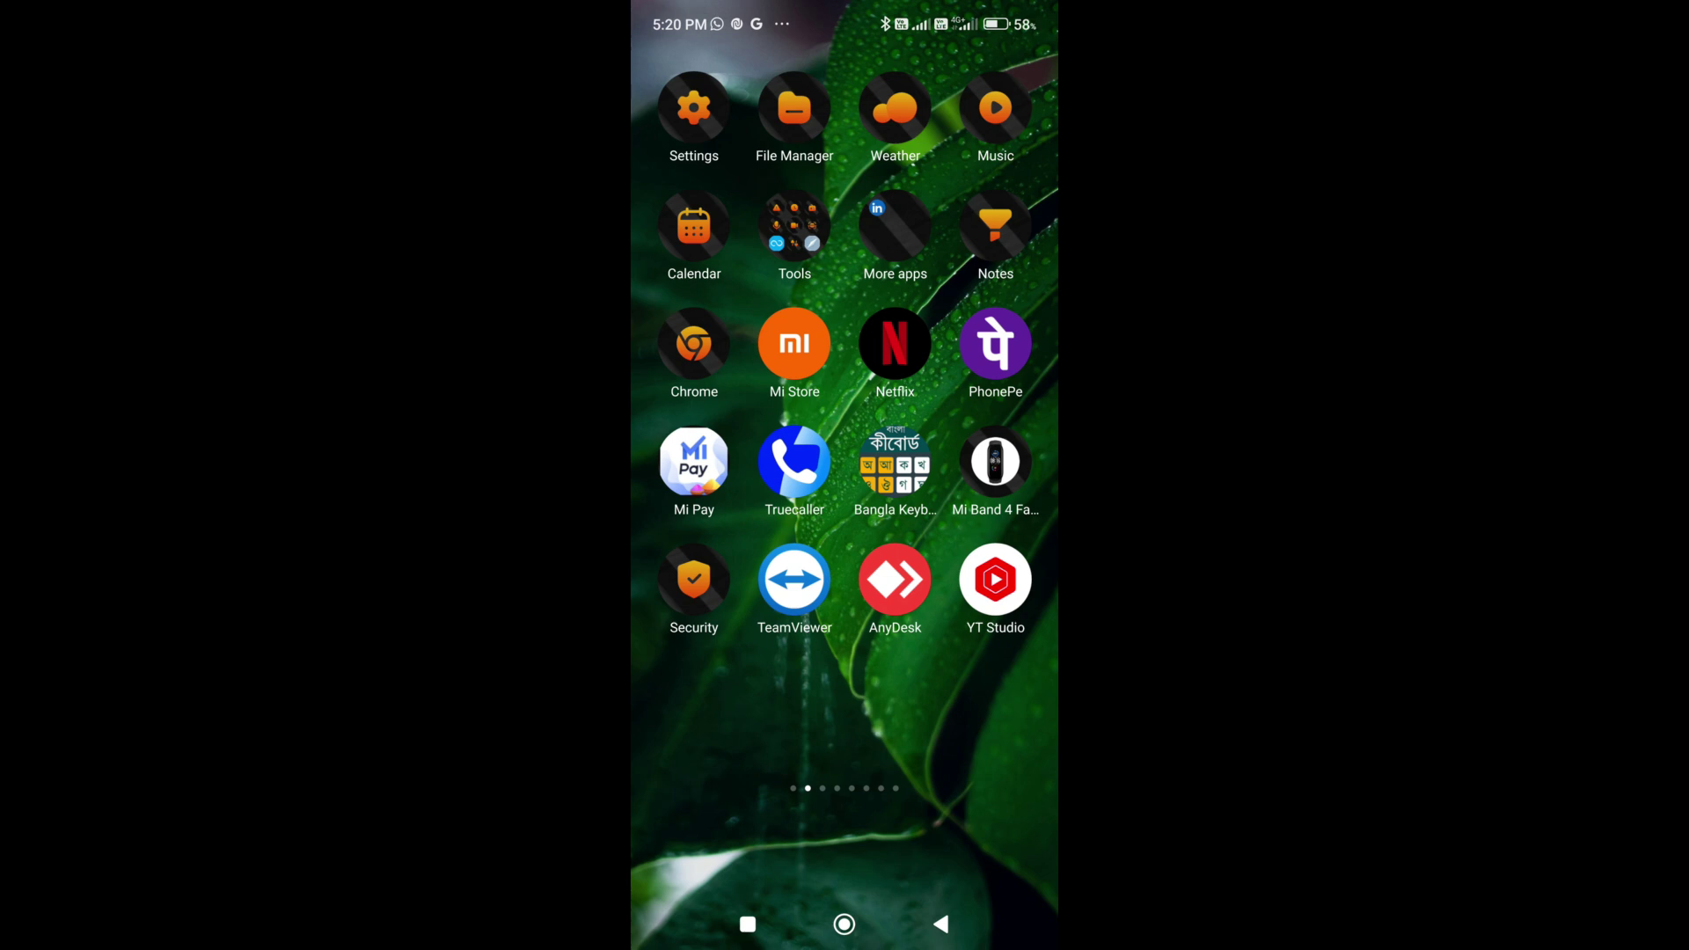
pyautogui.click(694, 107)
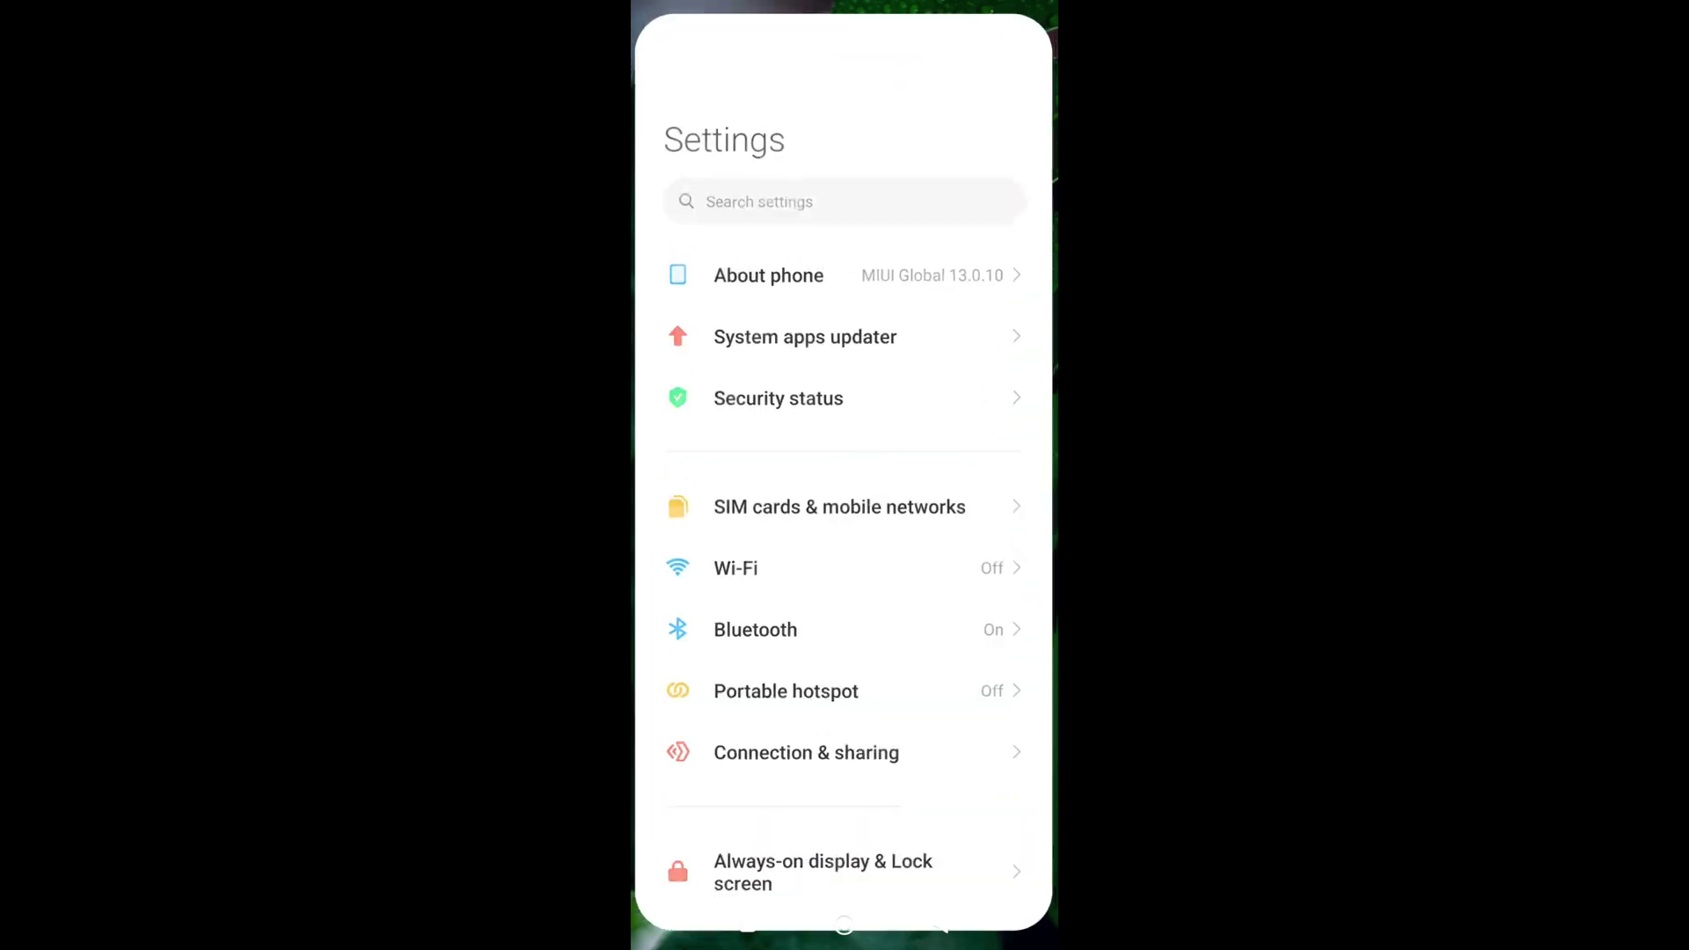
pyautogui.scroll(-2, 844, 500)
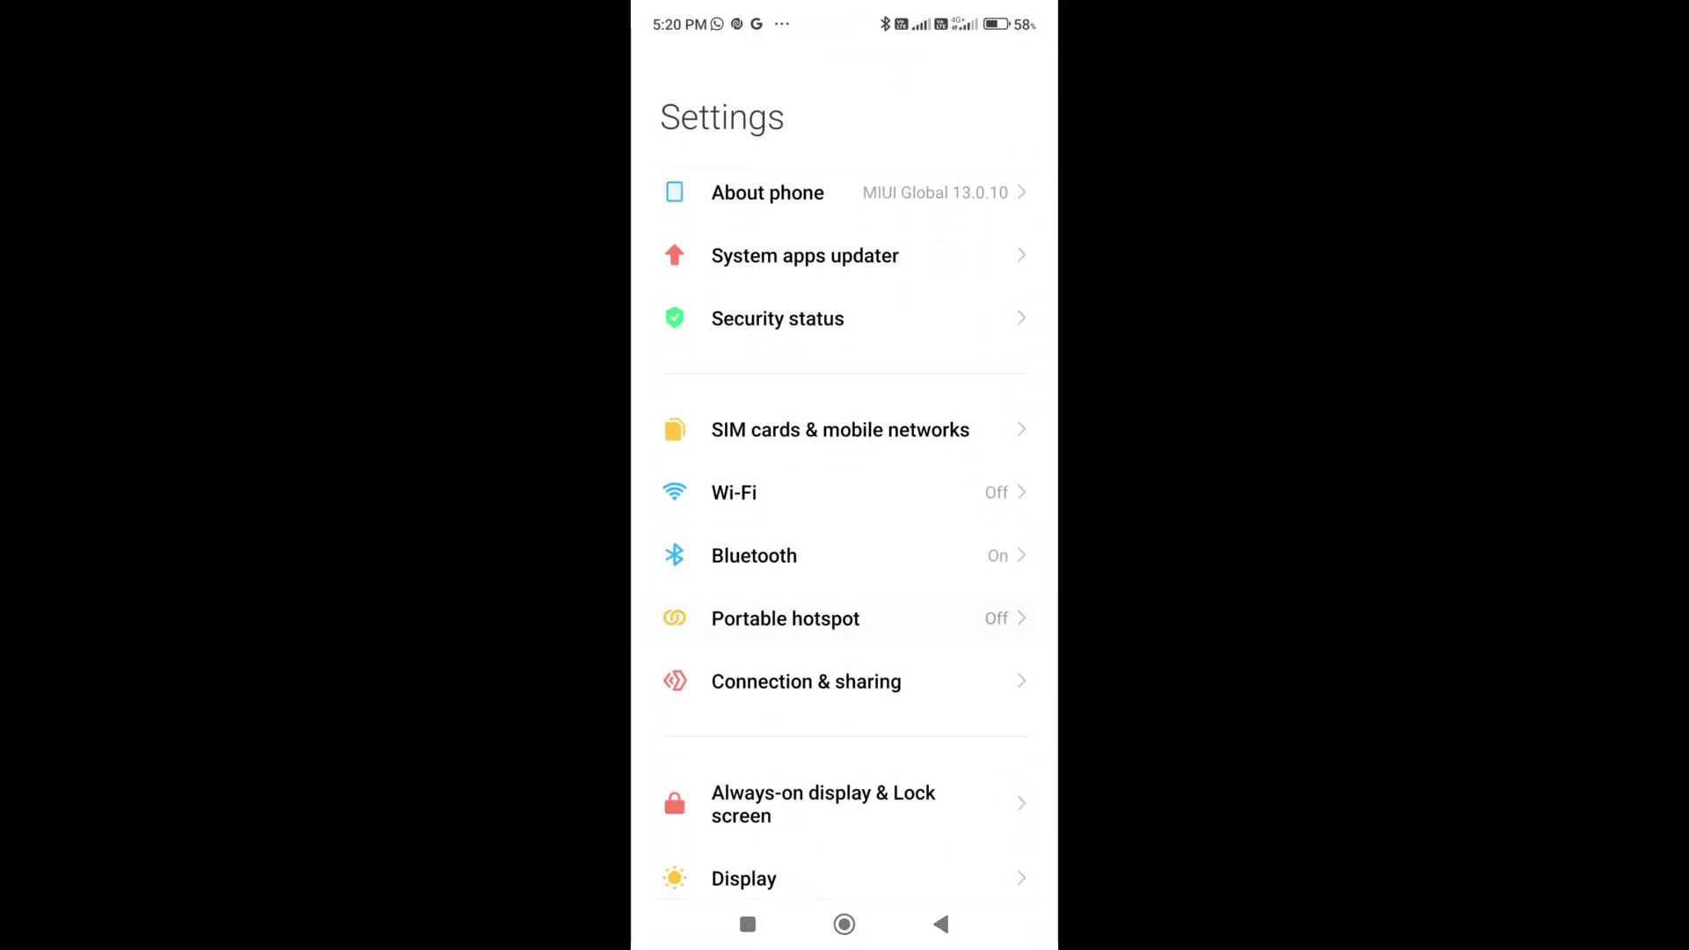
pyautogui.scroll(-2, 844, 500)
pyautogui.scroll(3, 845, 500)
pyautogui.click(768, 266)
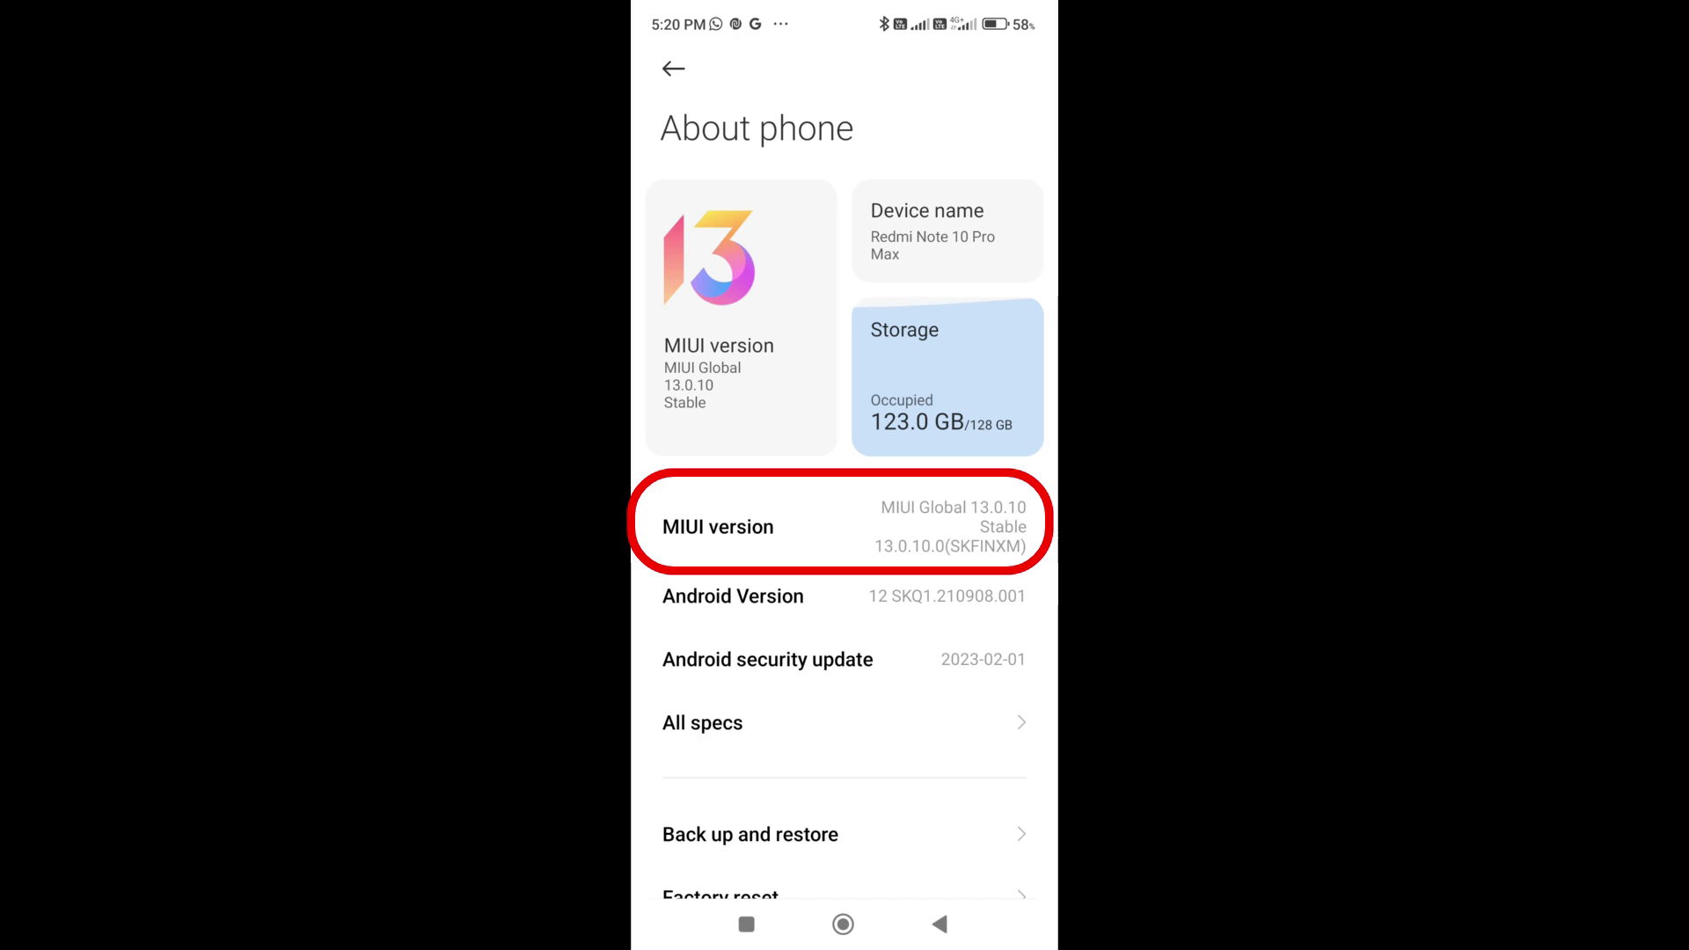
# Step: Tap MIUI version until developer mode unlocks, then return to Settings
pyautogui.click(718, 526)
pyautogui.click(718, 527)
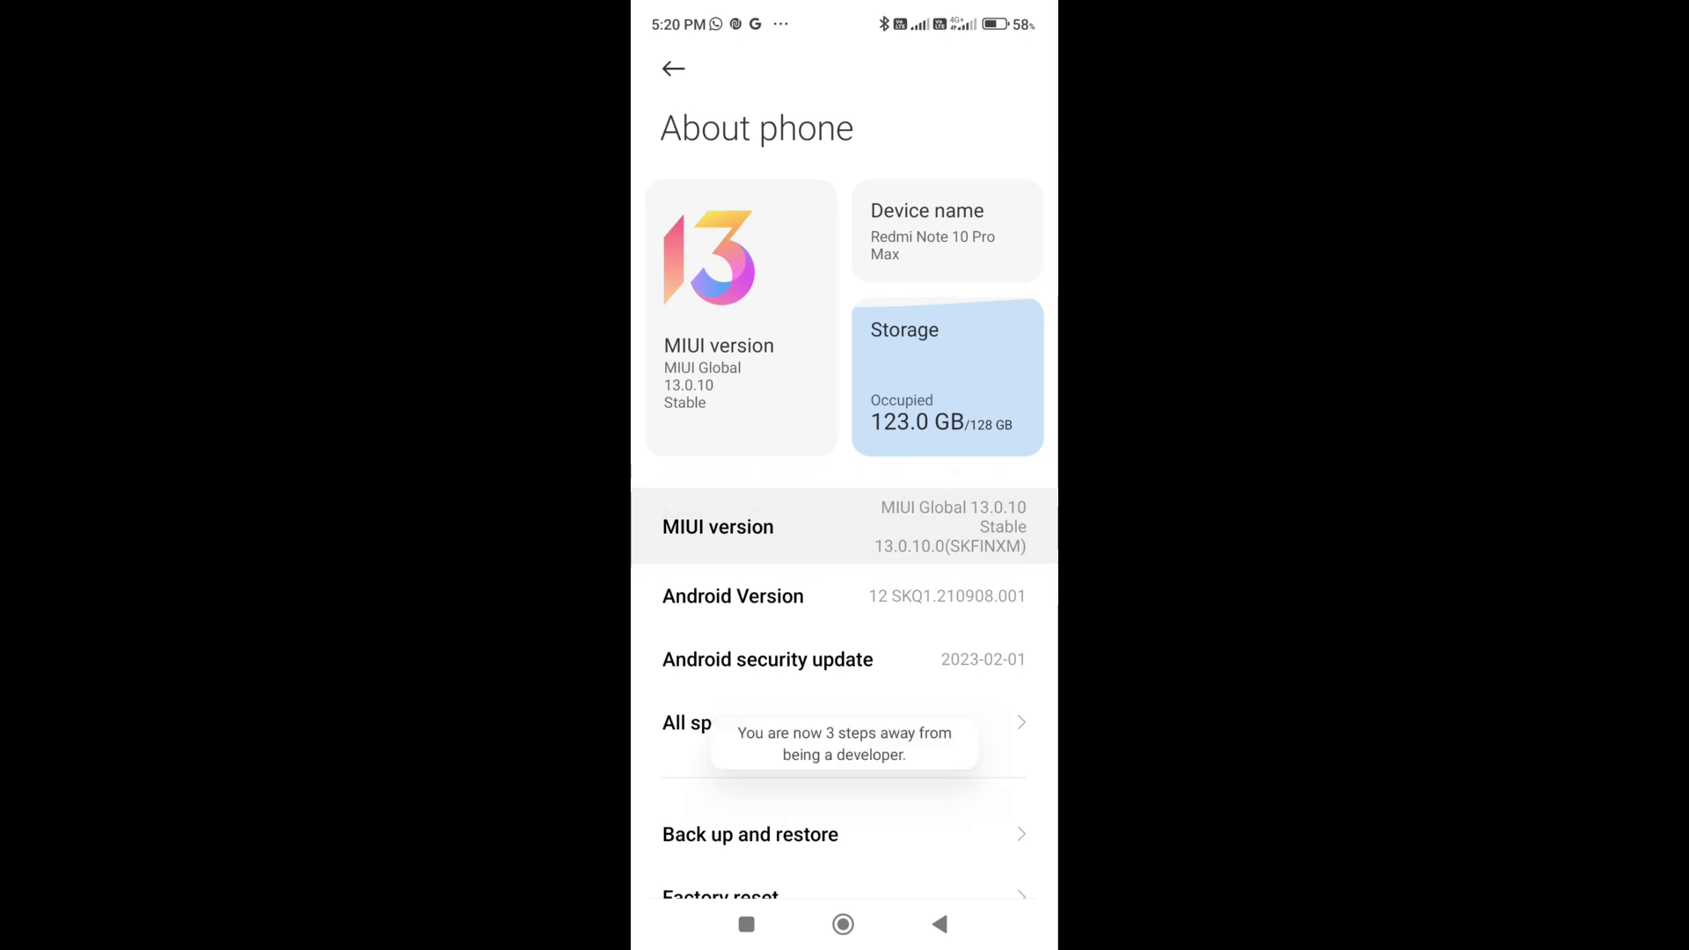
pyautogui.click(718, 526)
pyautogui.click(718, 526)
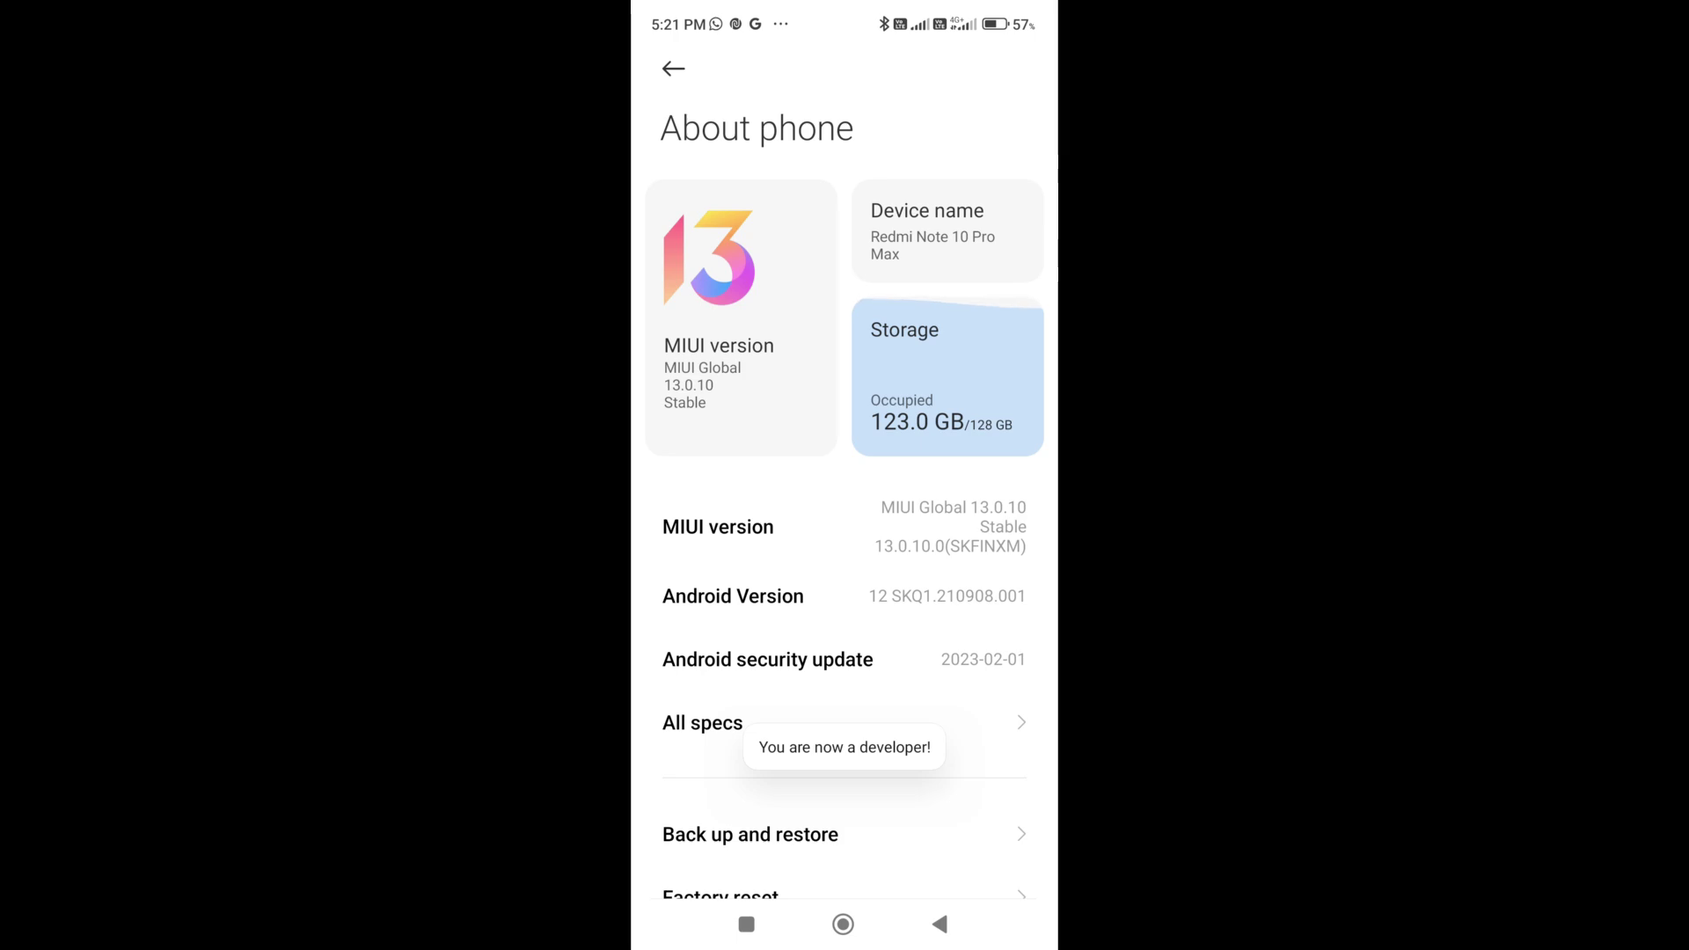
pyautogui.press('Escape')
# Step: Switch on USB debugging under Additional settings > Developer options
pyautogui.scroll(-10, 845, 493)
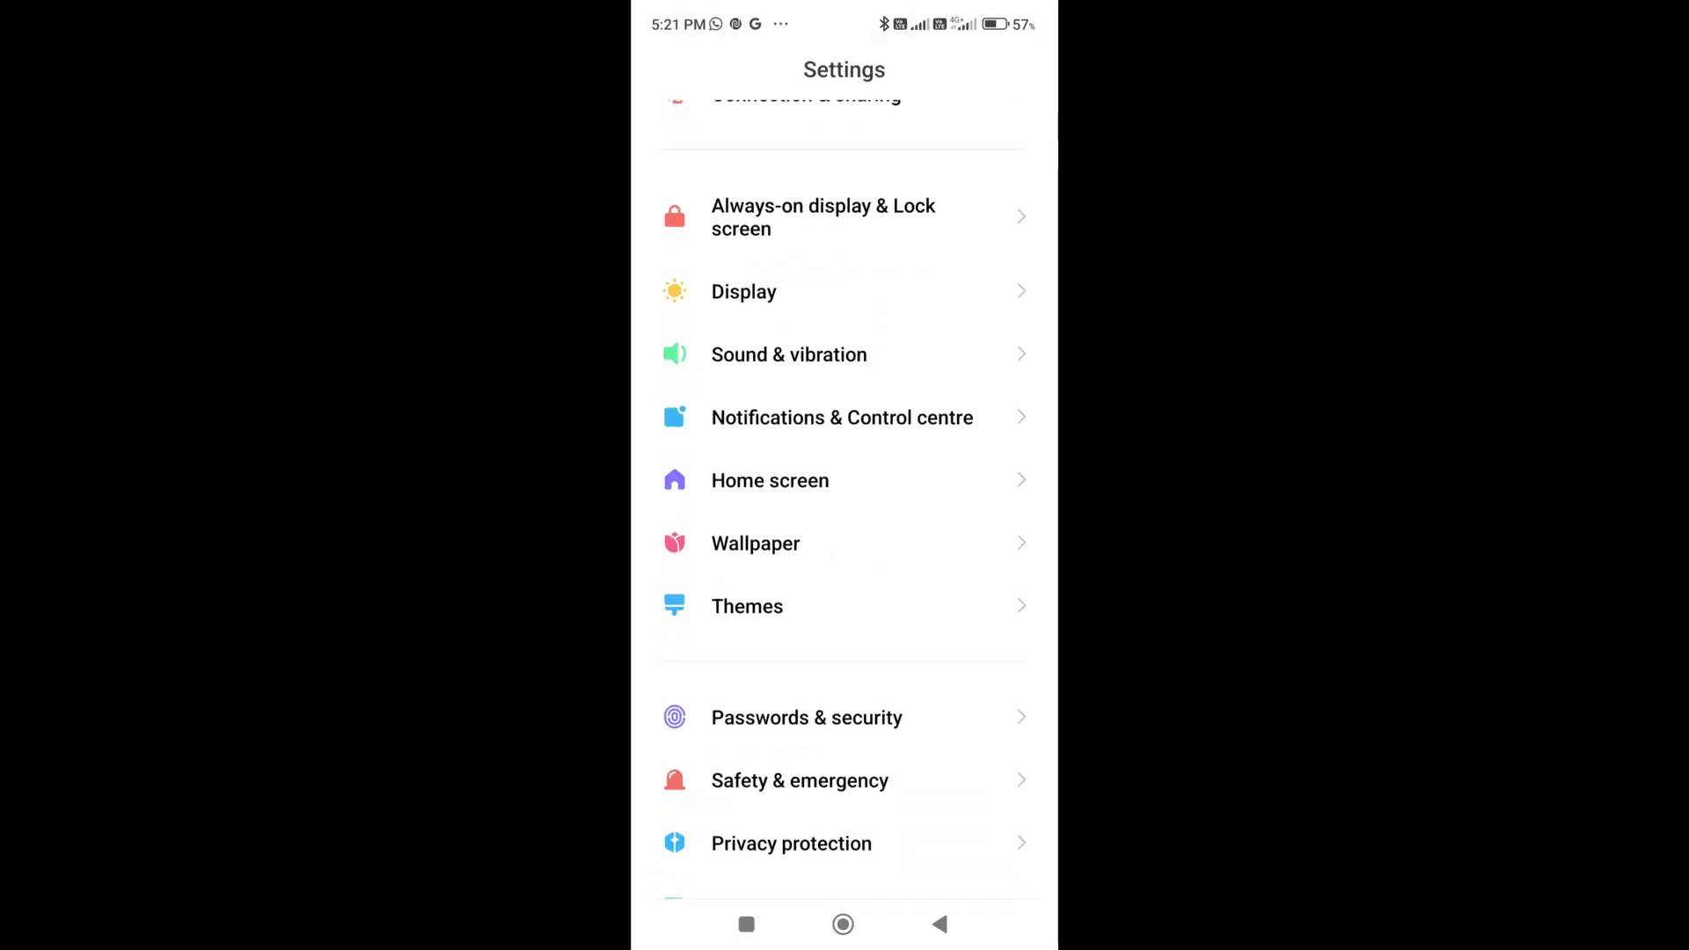
pyautogui.click(794, 727)
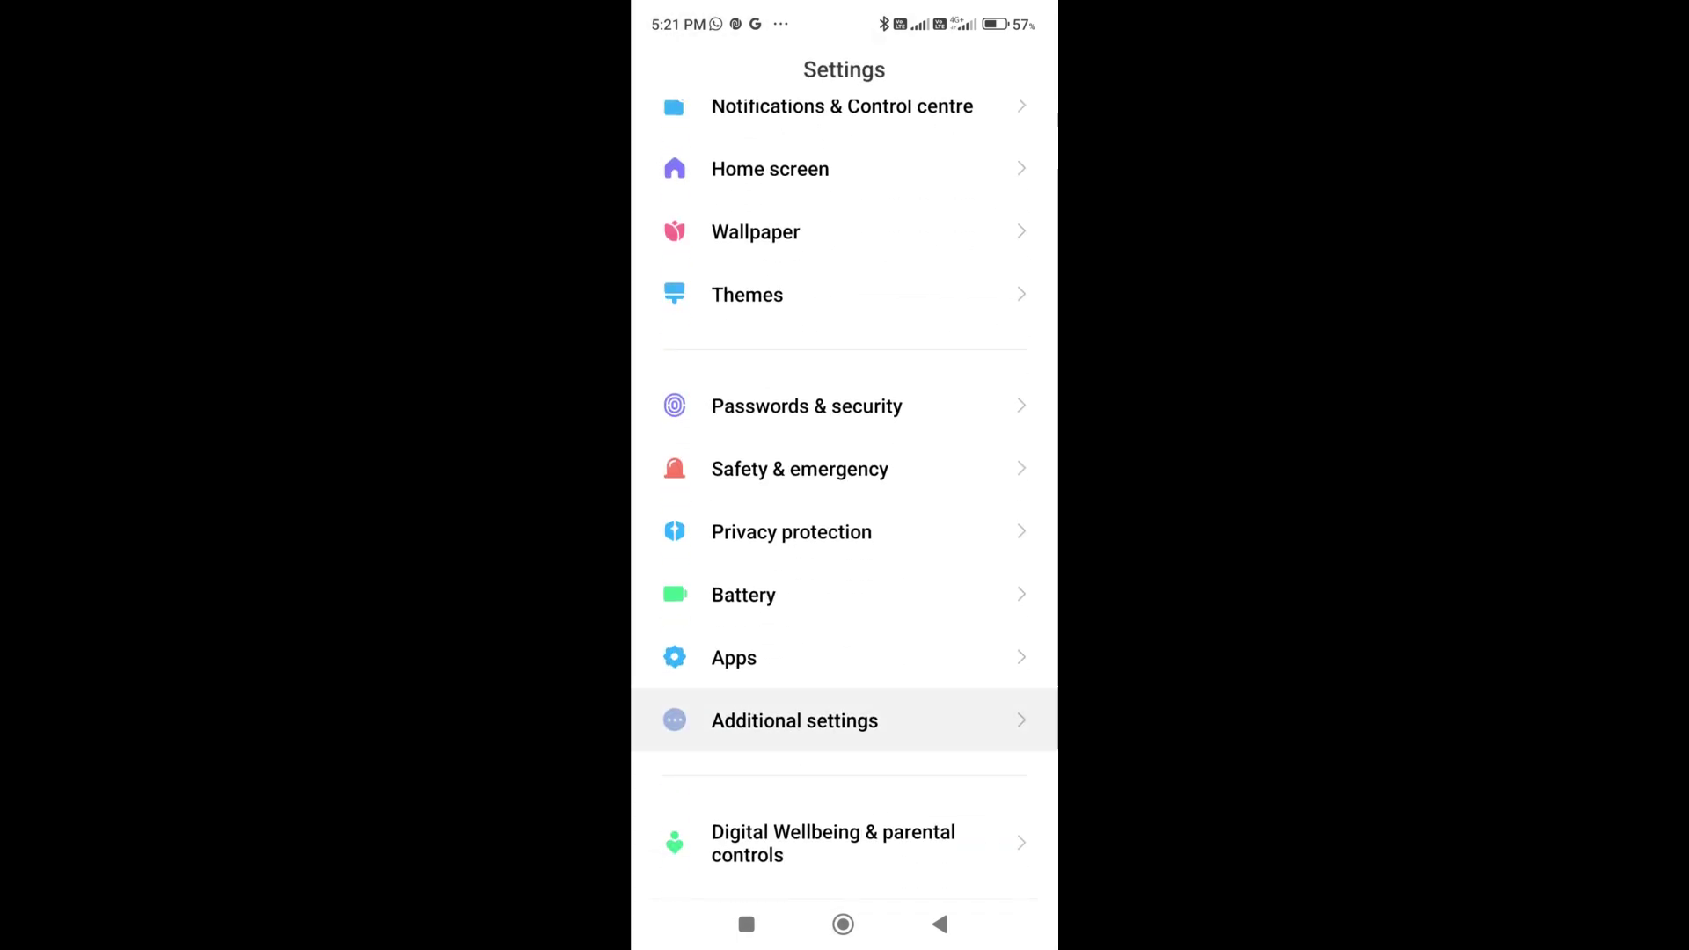
pyautogui.scroll(-2, 845, 493)
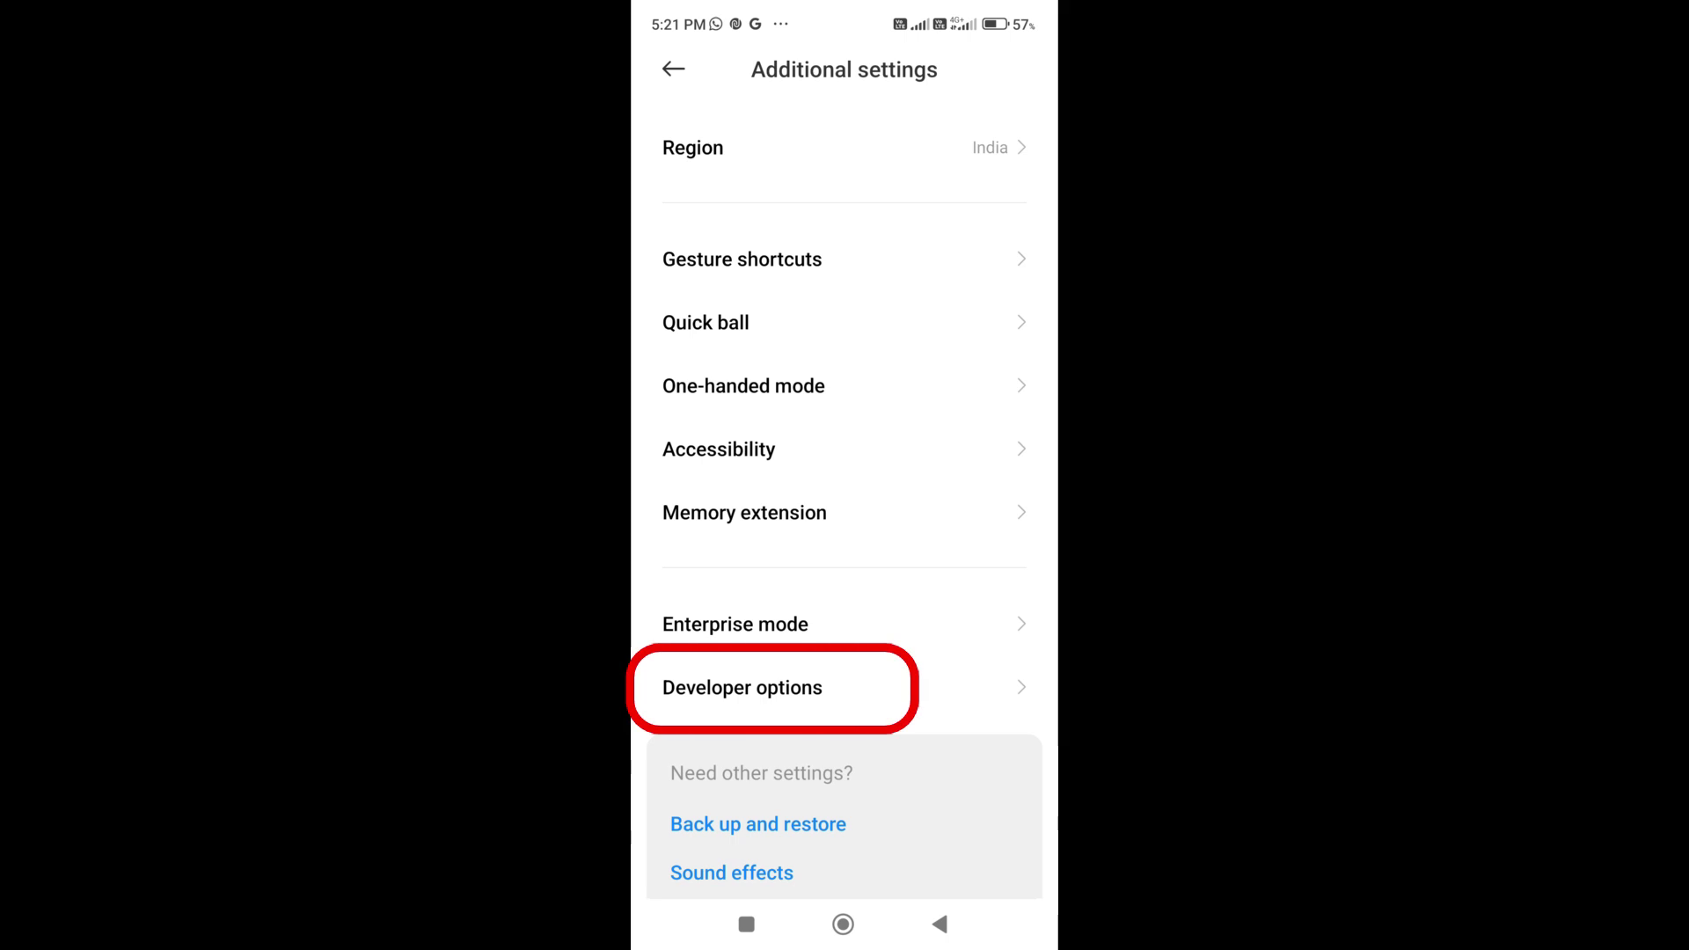
pyautogui.click(742, 687)
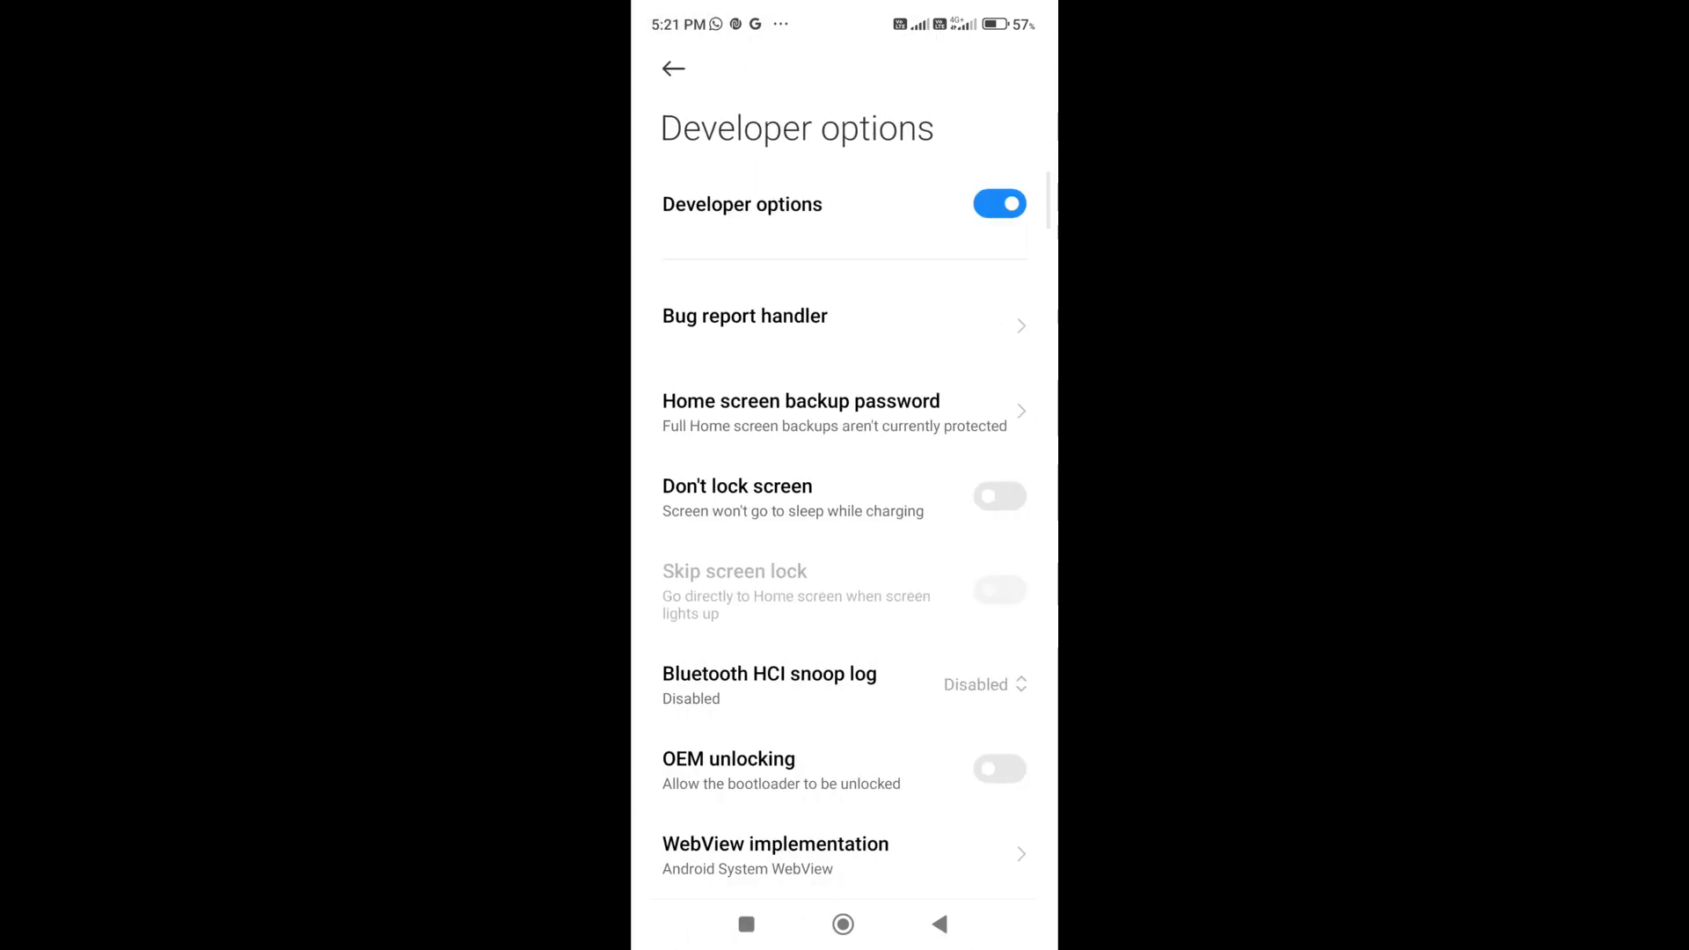
pyautogui.scroll(-5, 844, 492)
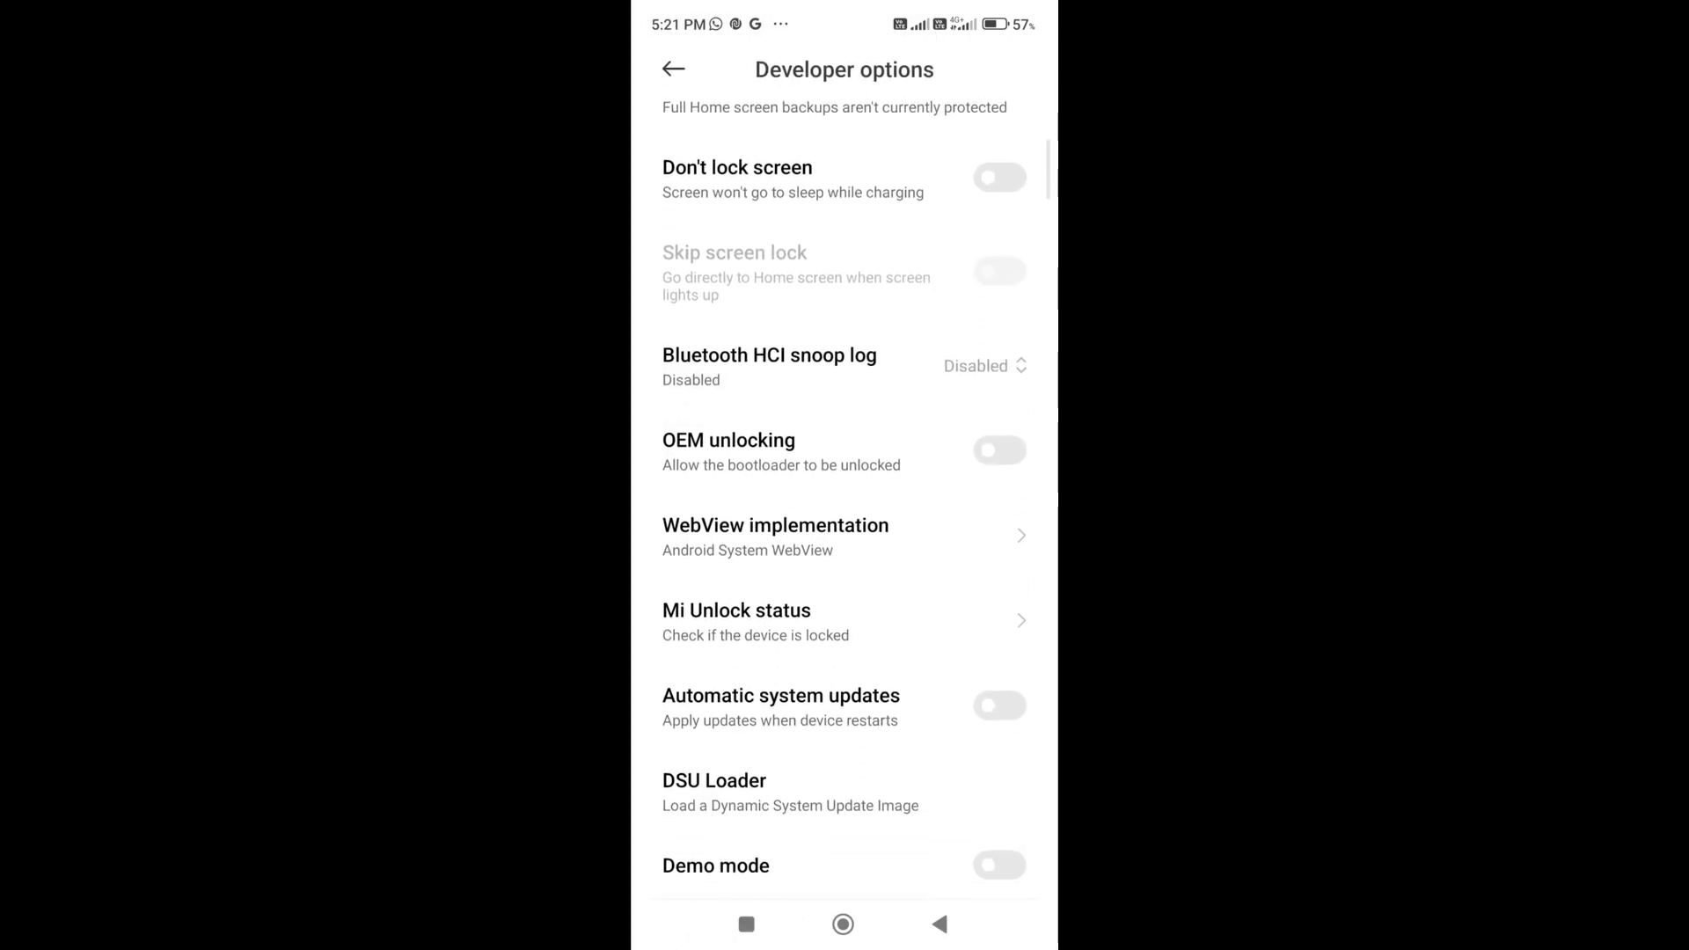
pyautogui.scroll(-5, 845, 493)
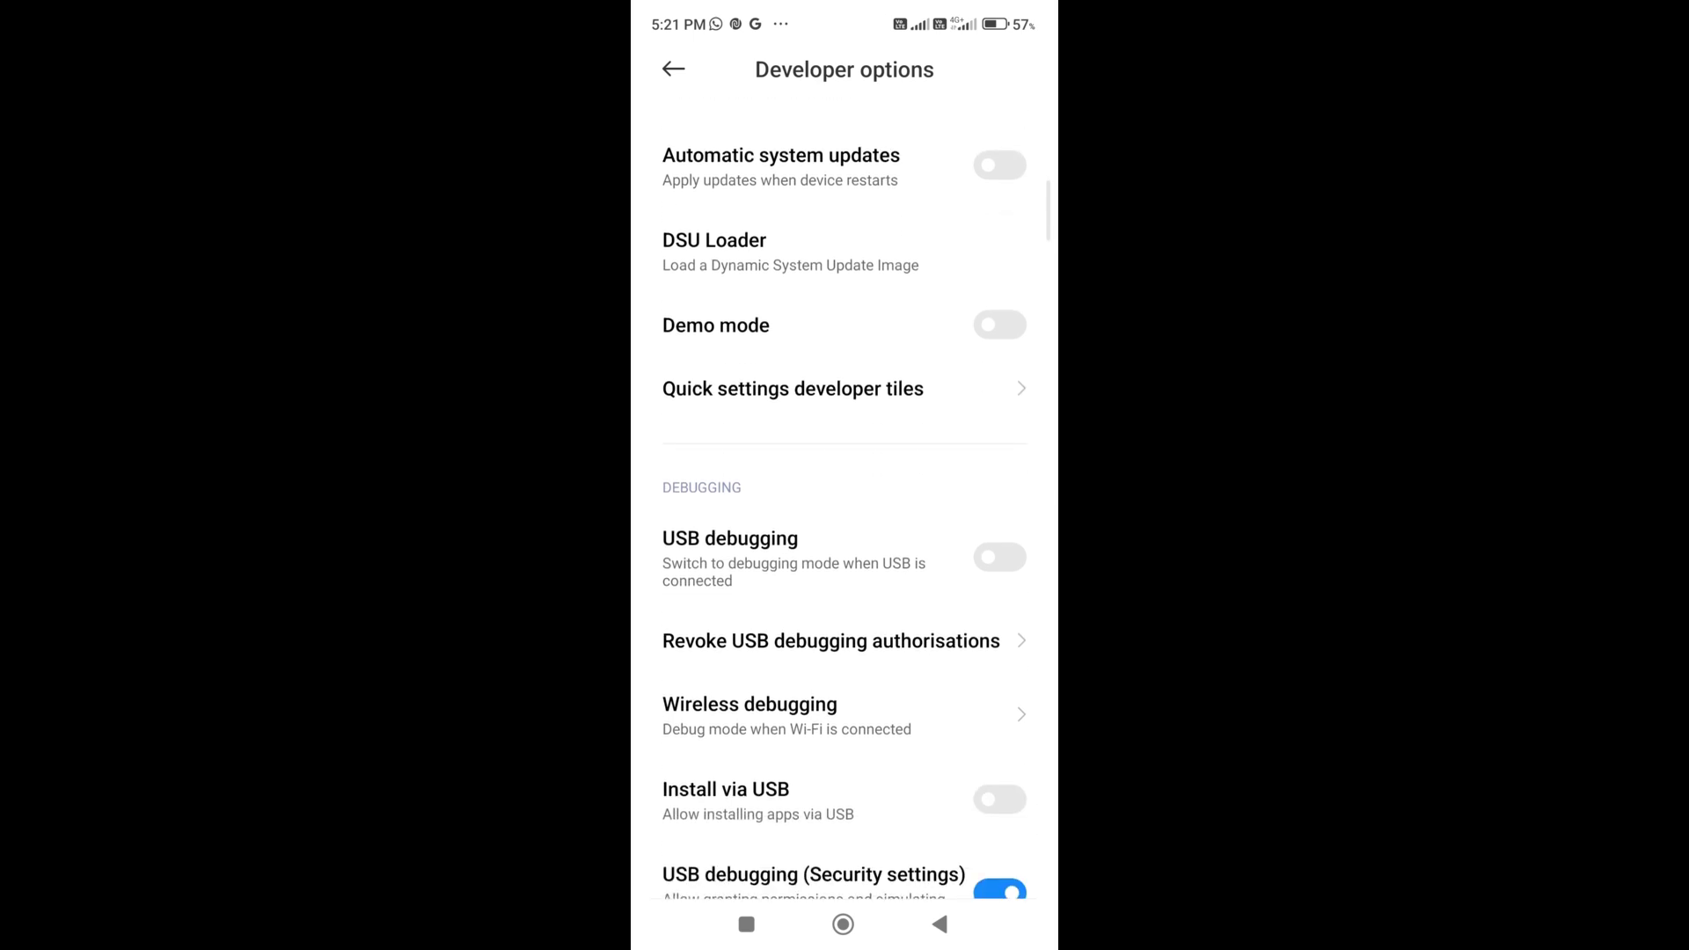
pyautogui.click(1001, 557)
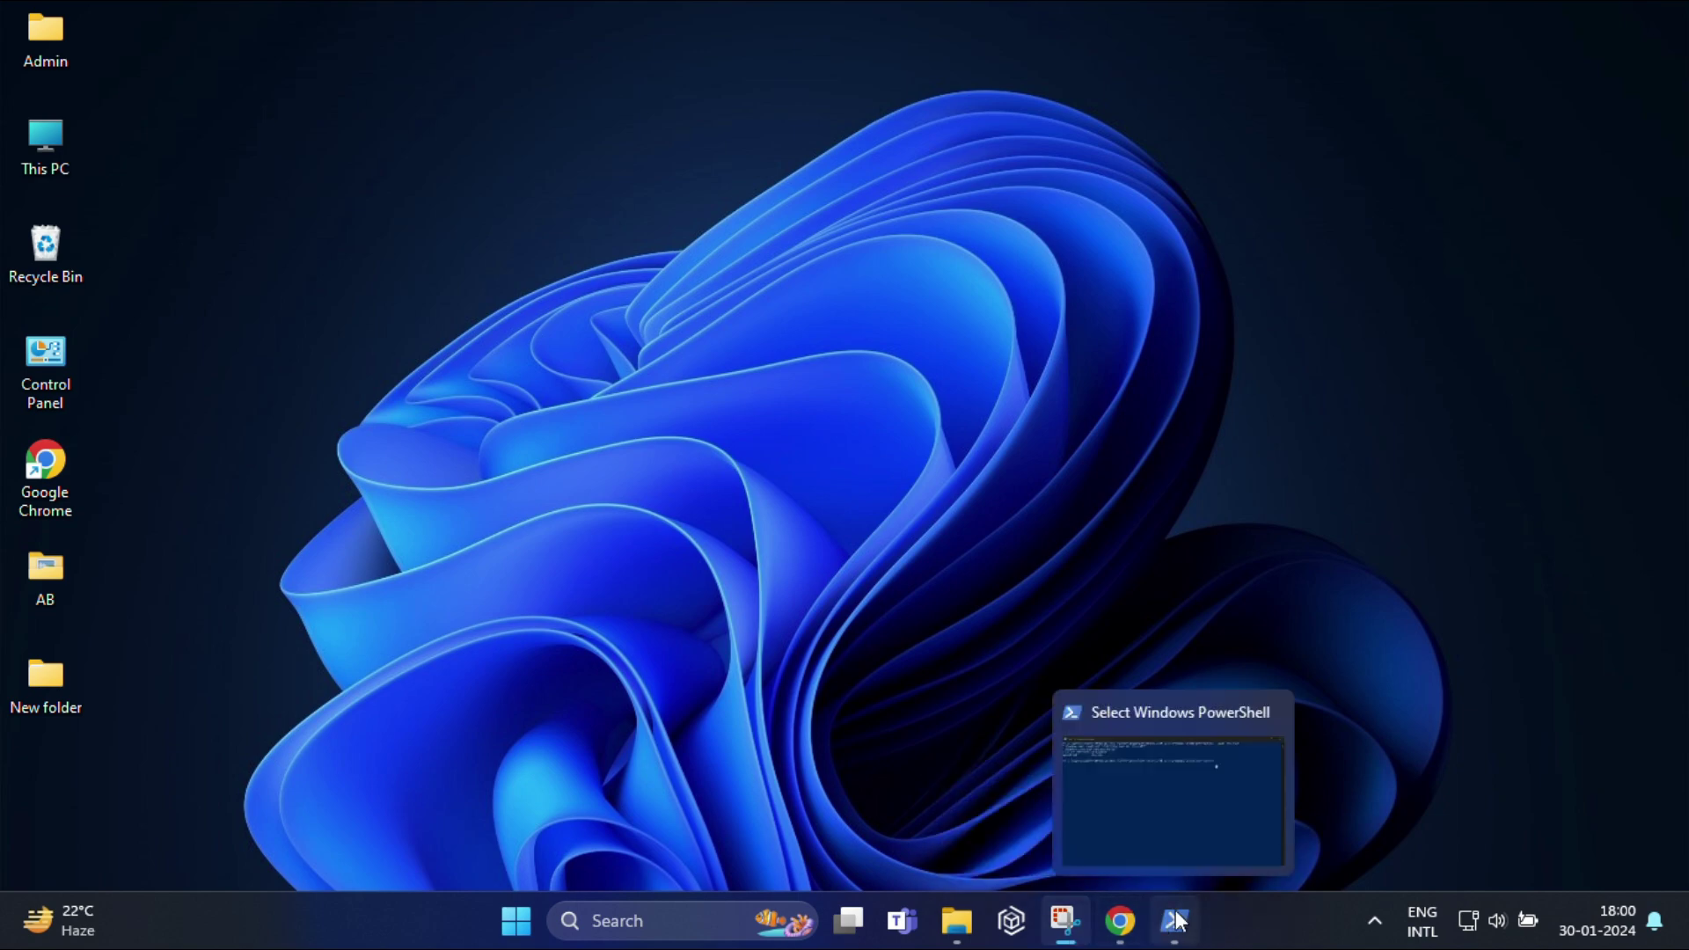
# Step: Launch scrcpy from platform-tools, choosing Run anyway past the SmartScreen warning
pyautogui.click(956, 921)
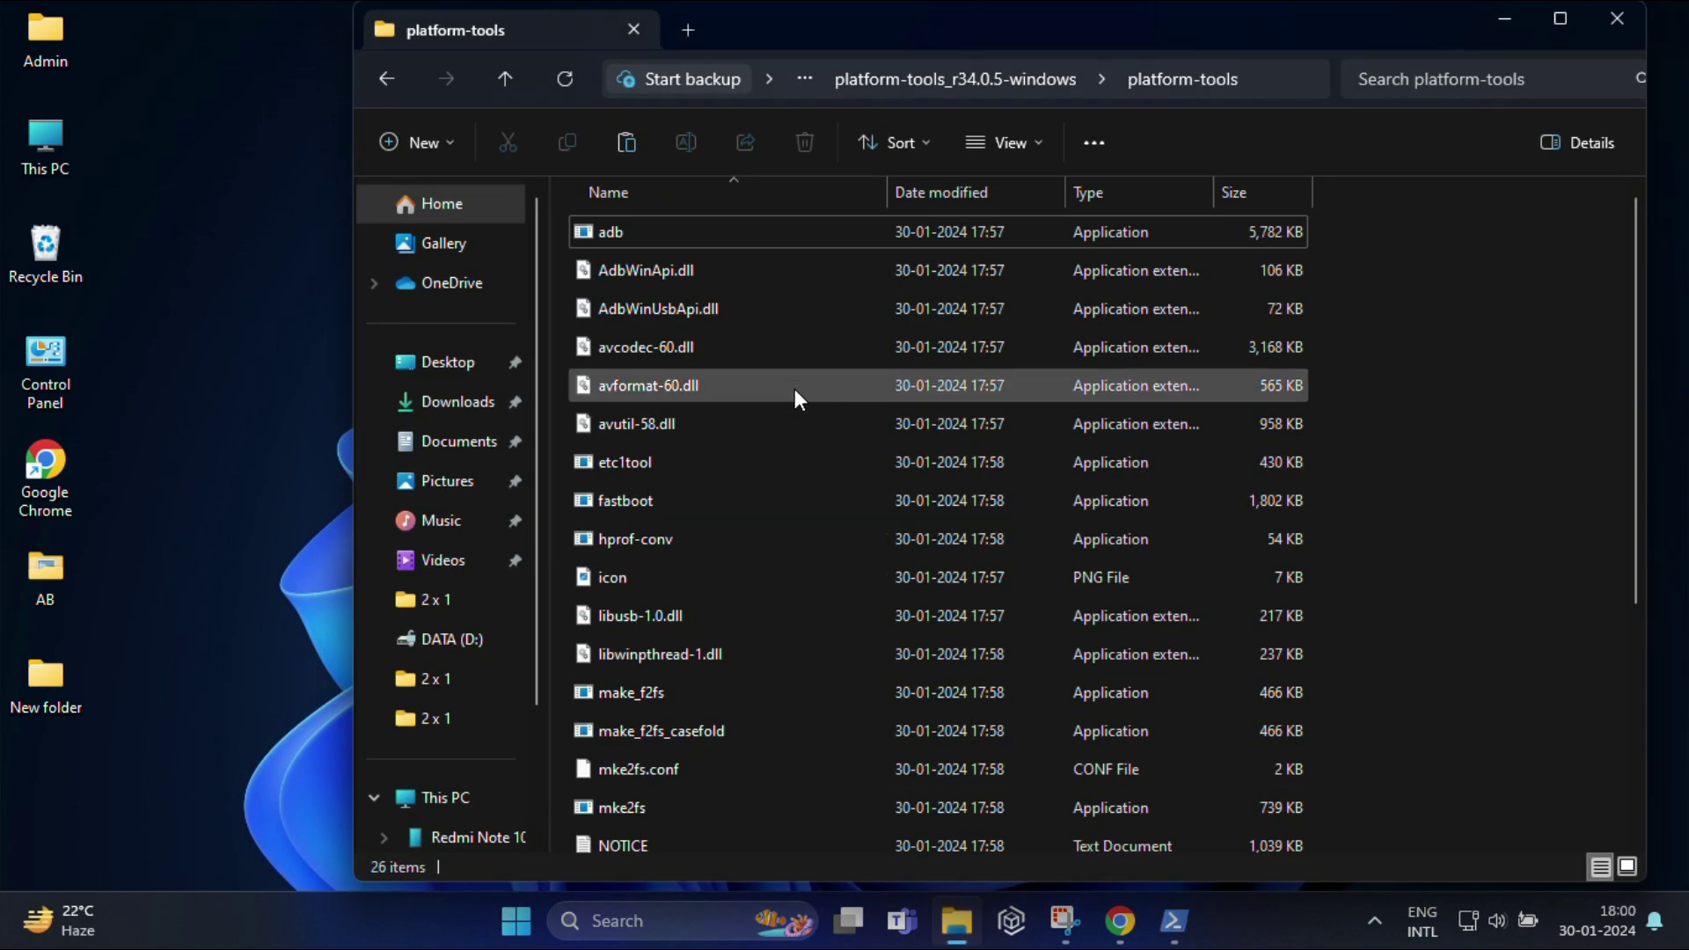
pyautogui.scroll(-3, 778, 410)
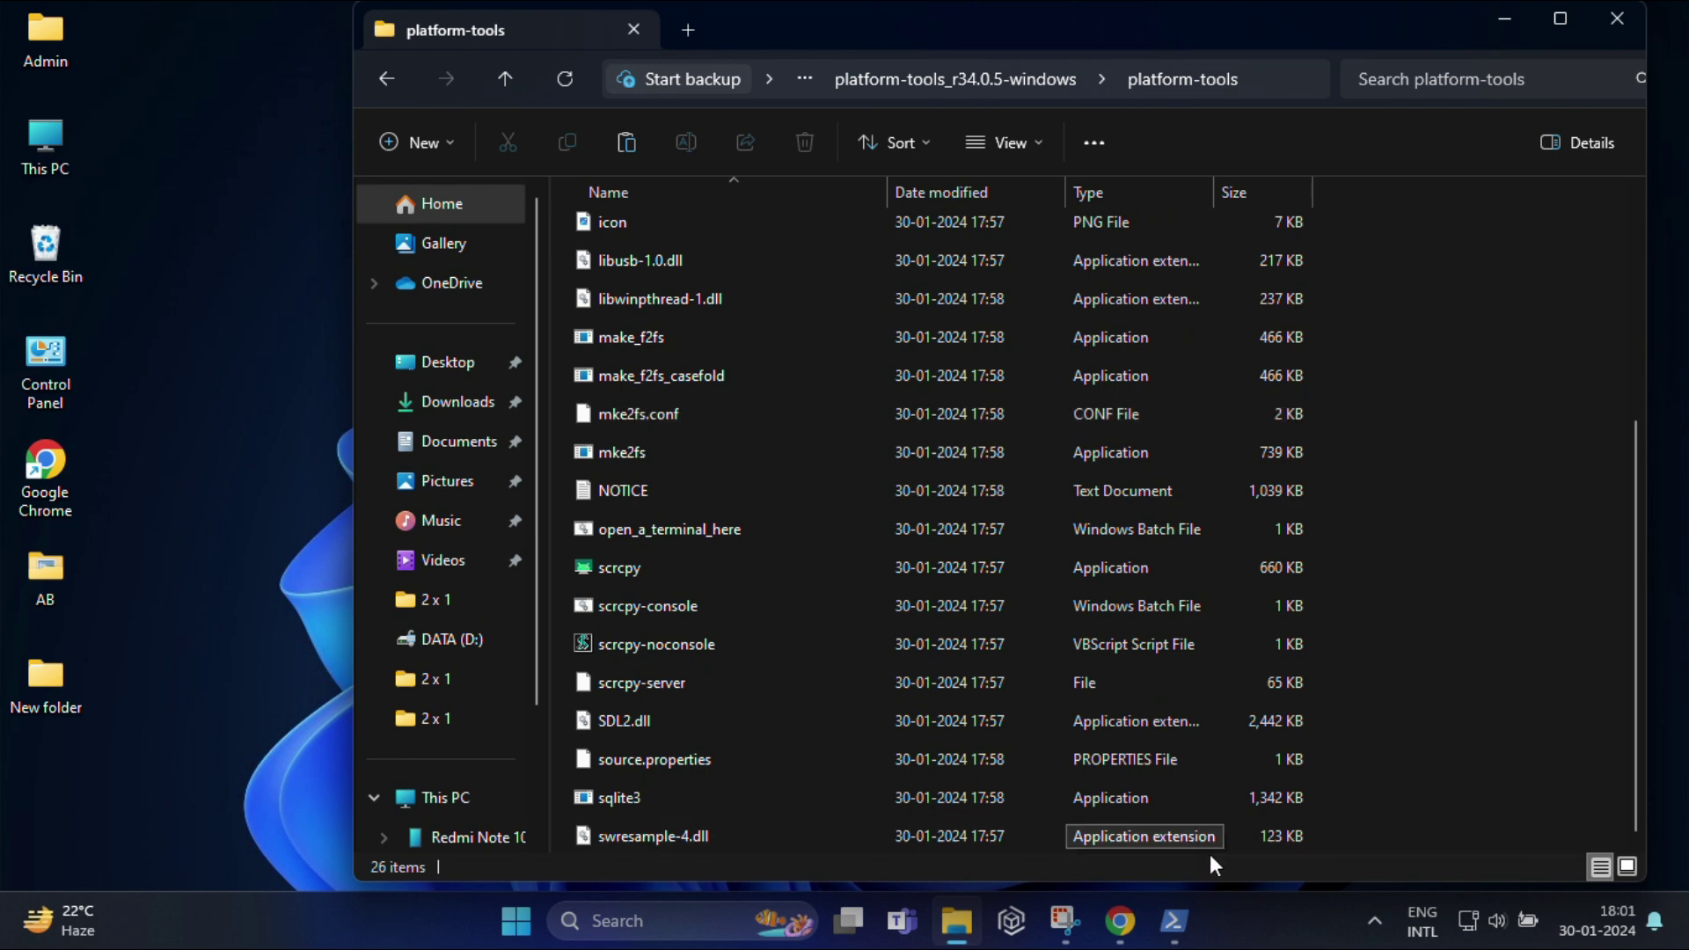
pyautogui.doubleClick(630, 572)
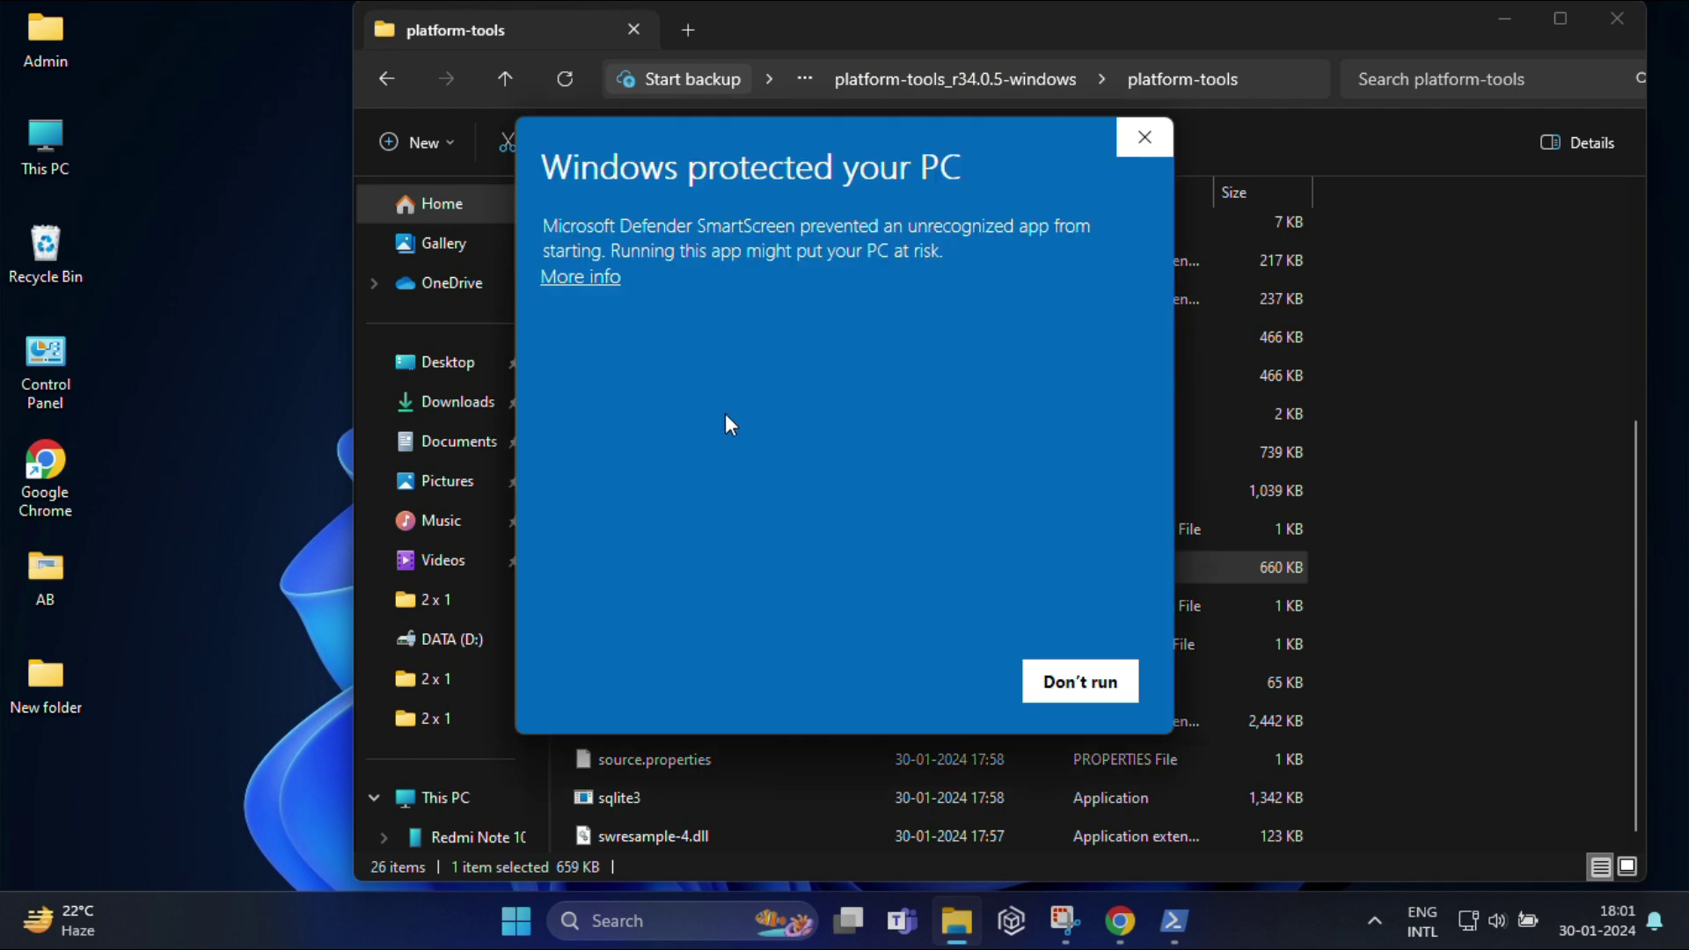
pyautogui.click(580, 278)
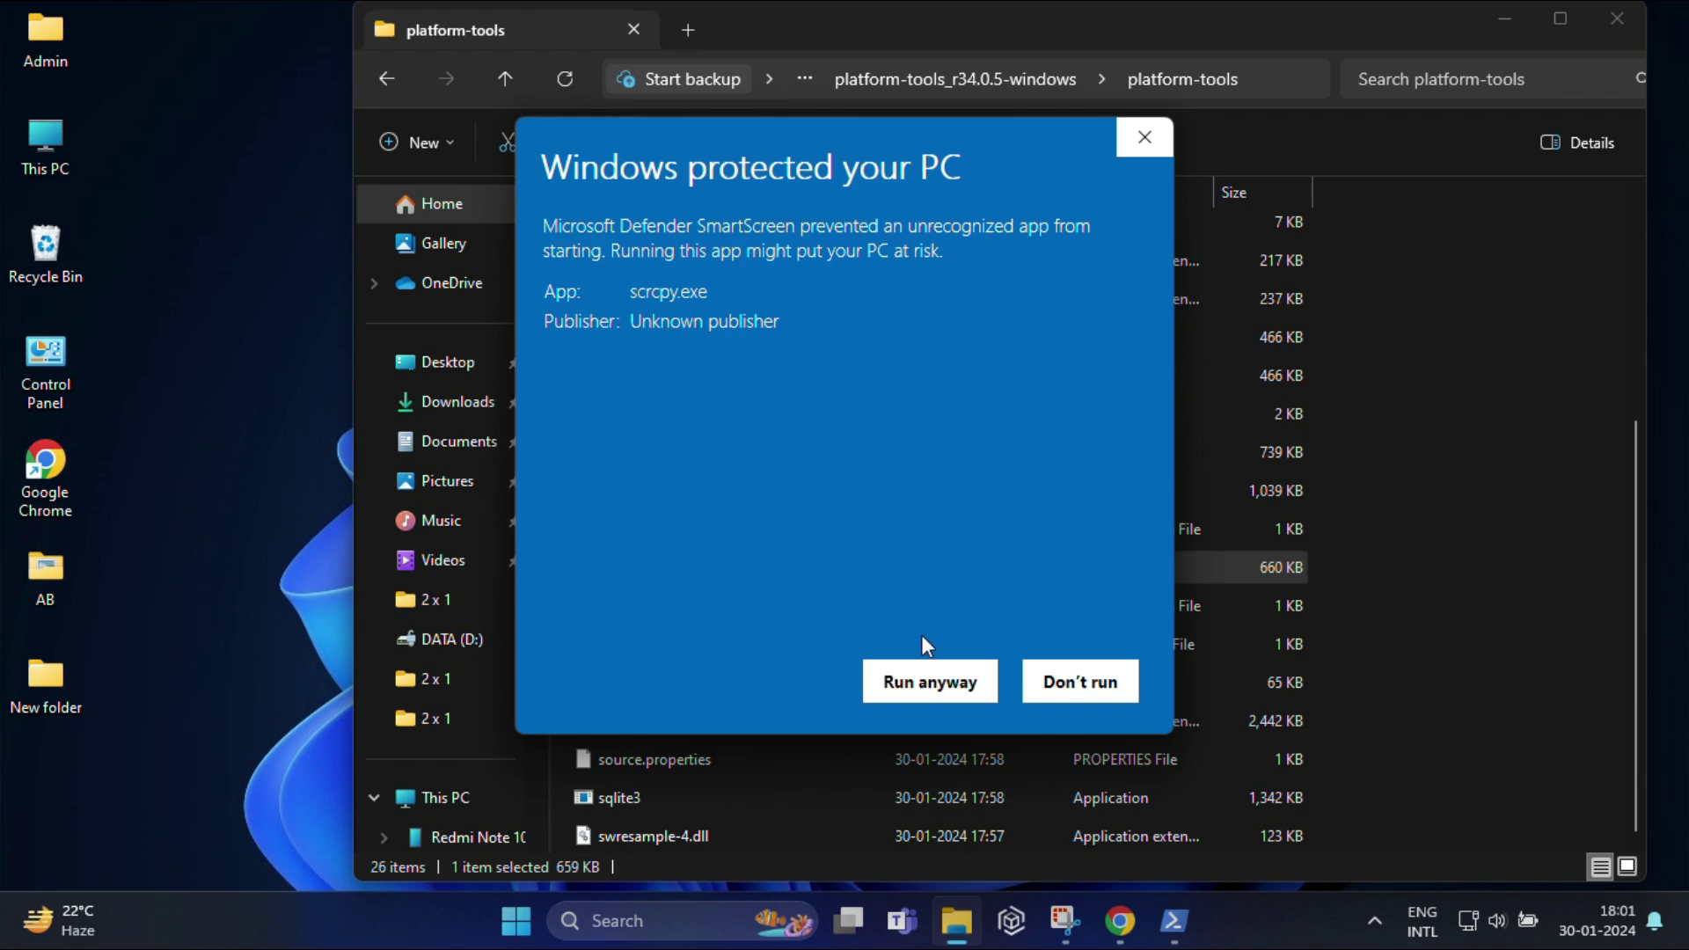
pyautogui.click(905, 683)
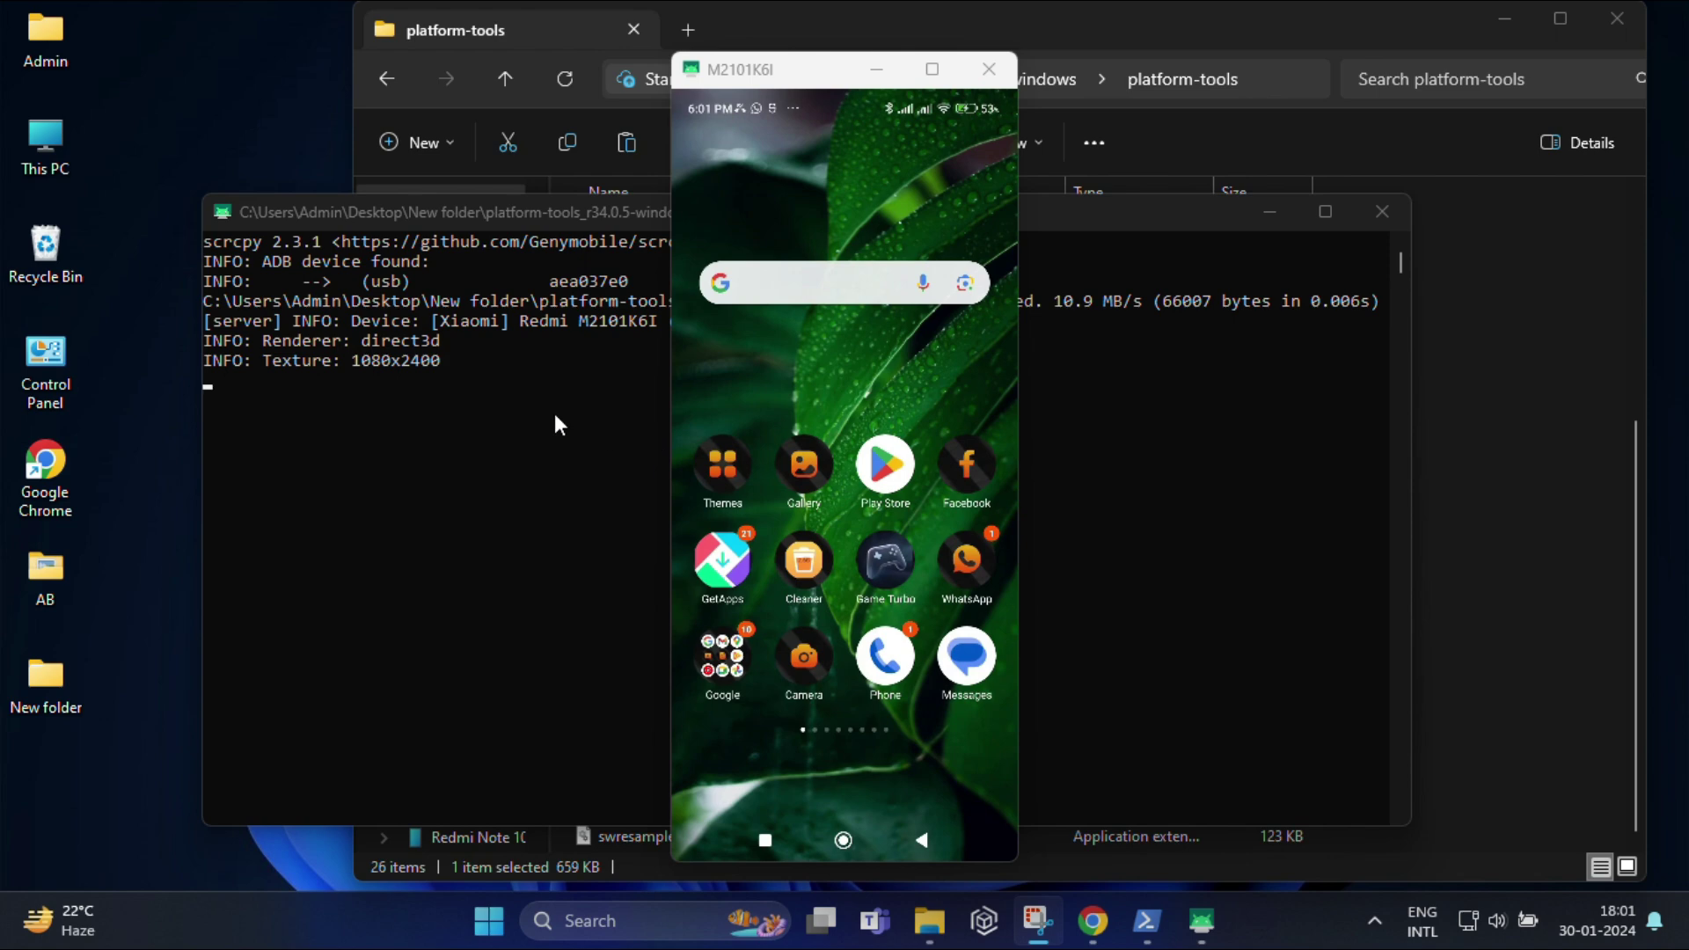
# Step: Open and browse the Play Store on the mirrored phone, then return home
pyautogui.click(1270, 211)
pyautogui.click(1505, 18)
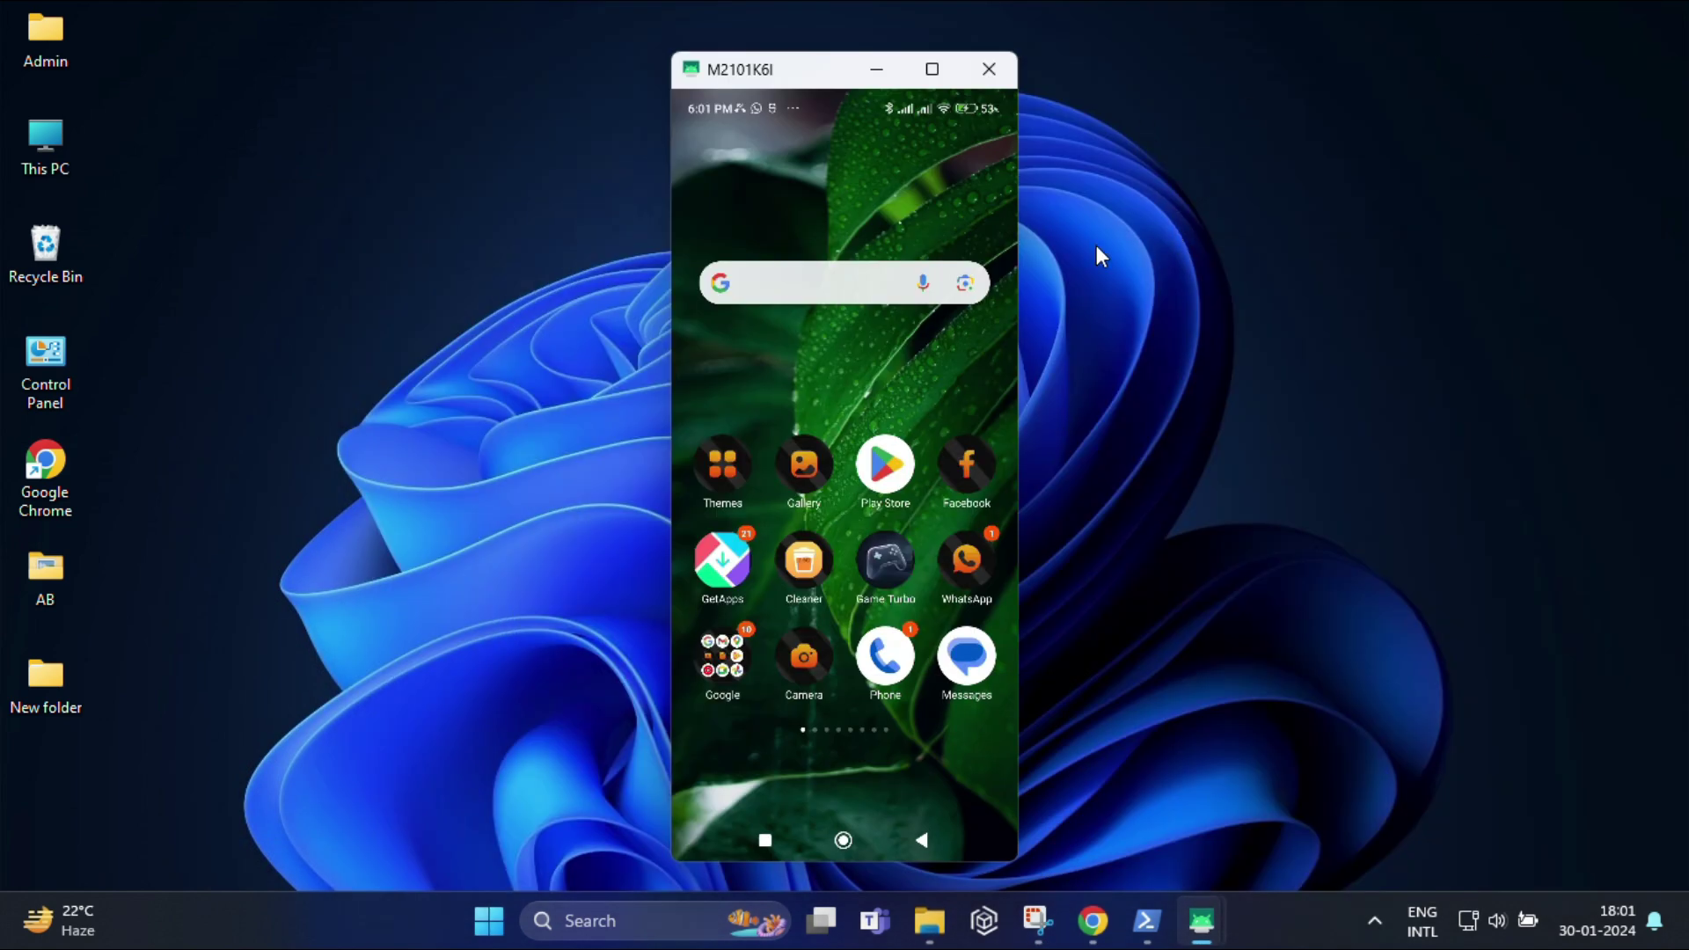
pyautogui.moveTo(780, 367); pyautogui.dragTo(1005, 383)
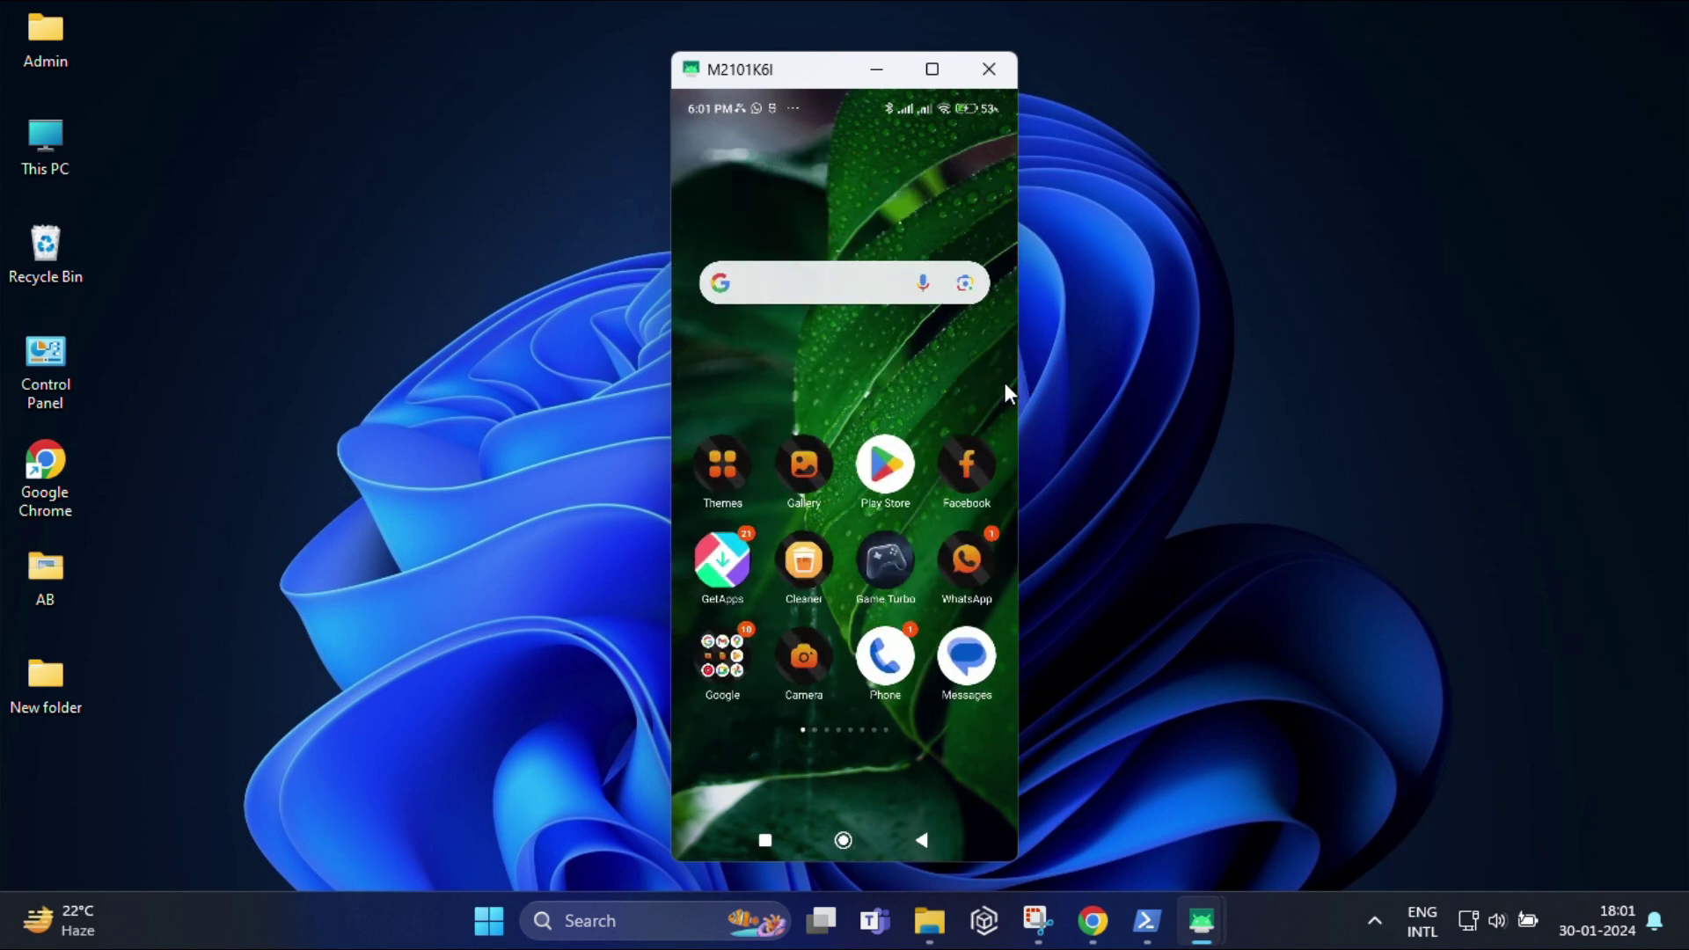
pyautogui.click(885, 467)
pyautogui.moveTo(932, 468); pyautogui.dragTo(902, 326)
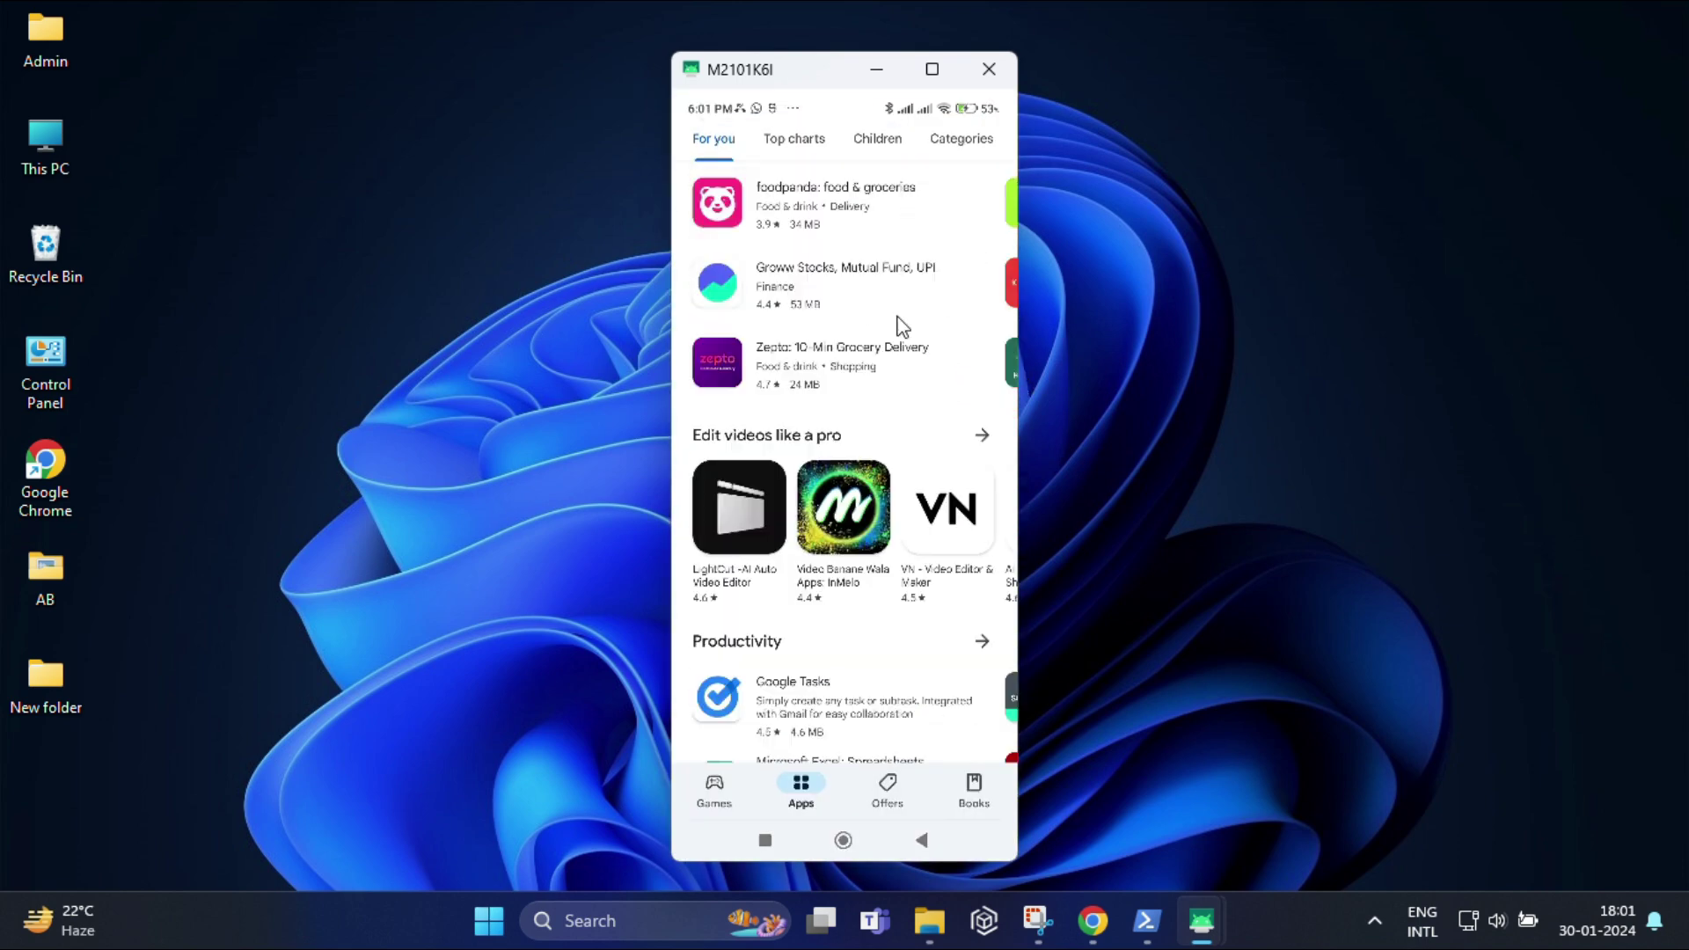
pyautogui.moveTo(1010, 378); pyautogui.dragTo(639, 419)
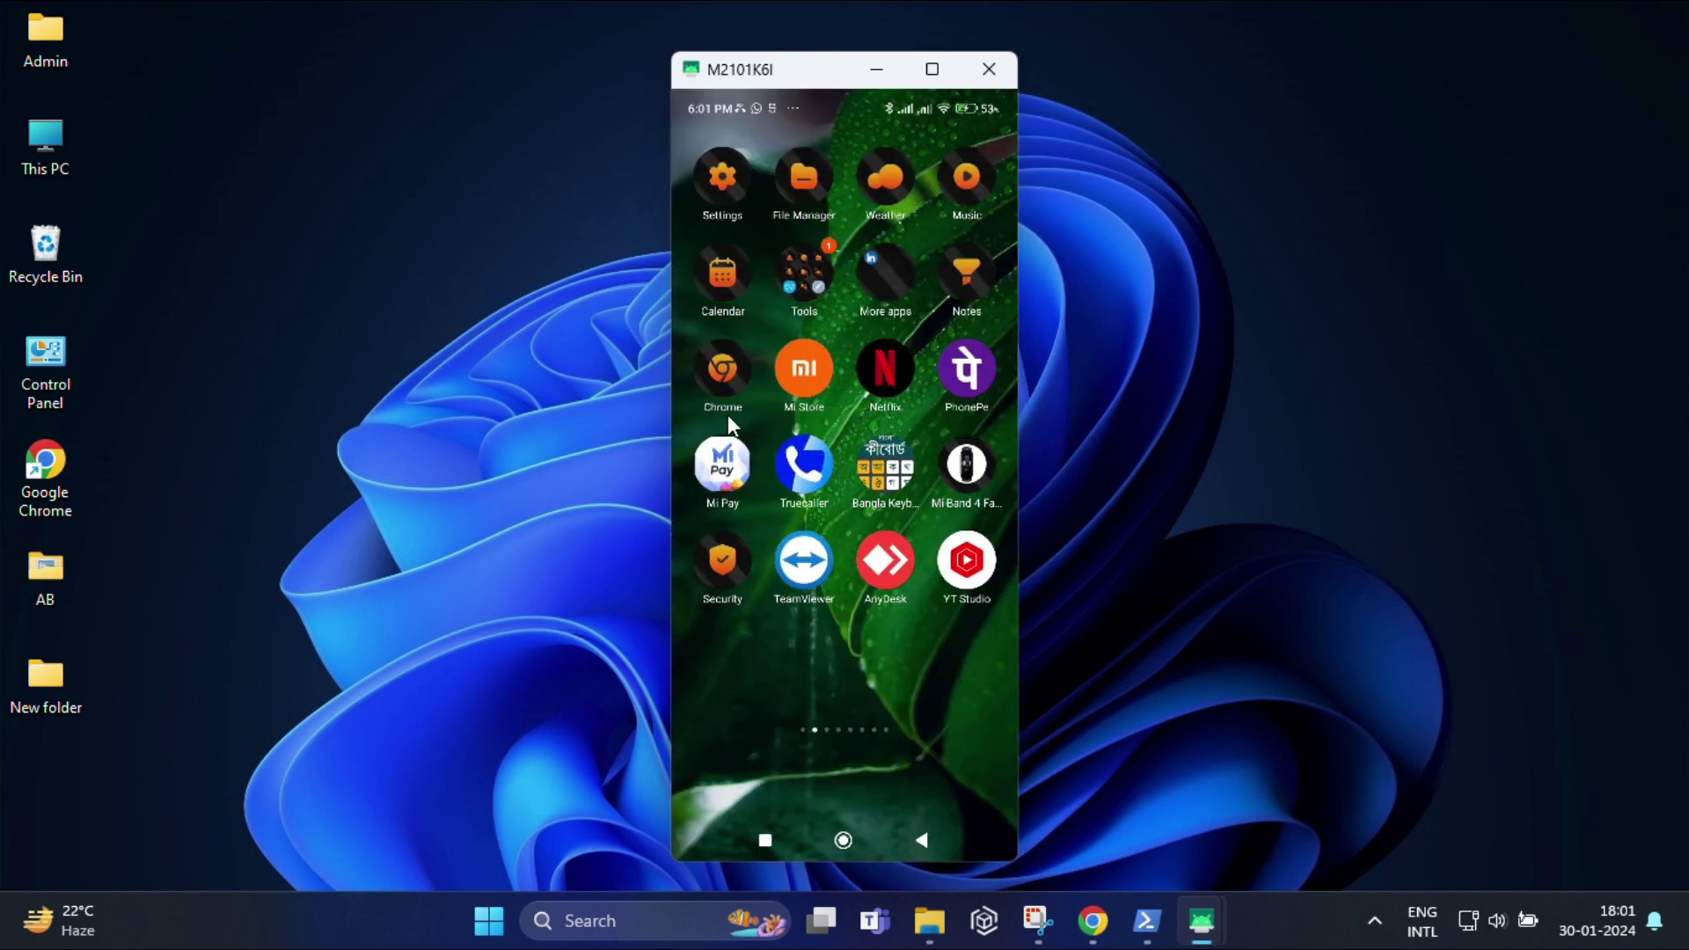
# Step: Open Netflix, choose a profile and play Lift from Continue Watching
pyautogui.click(883, 383)
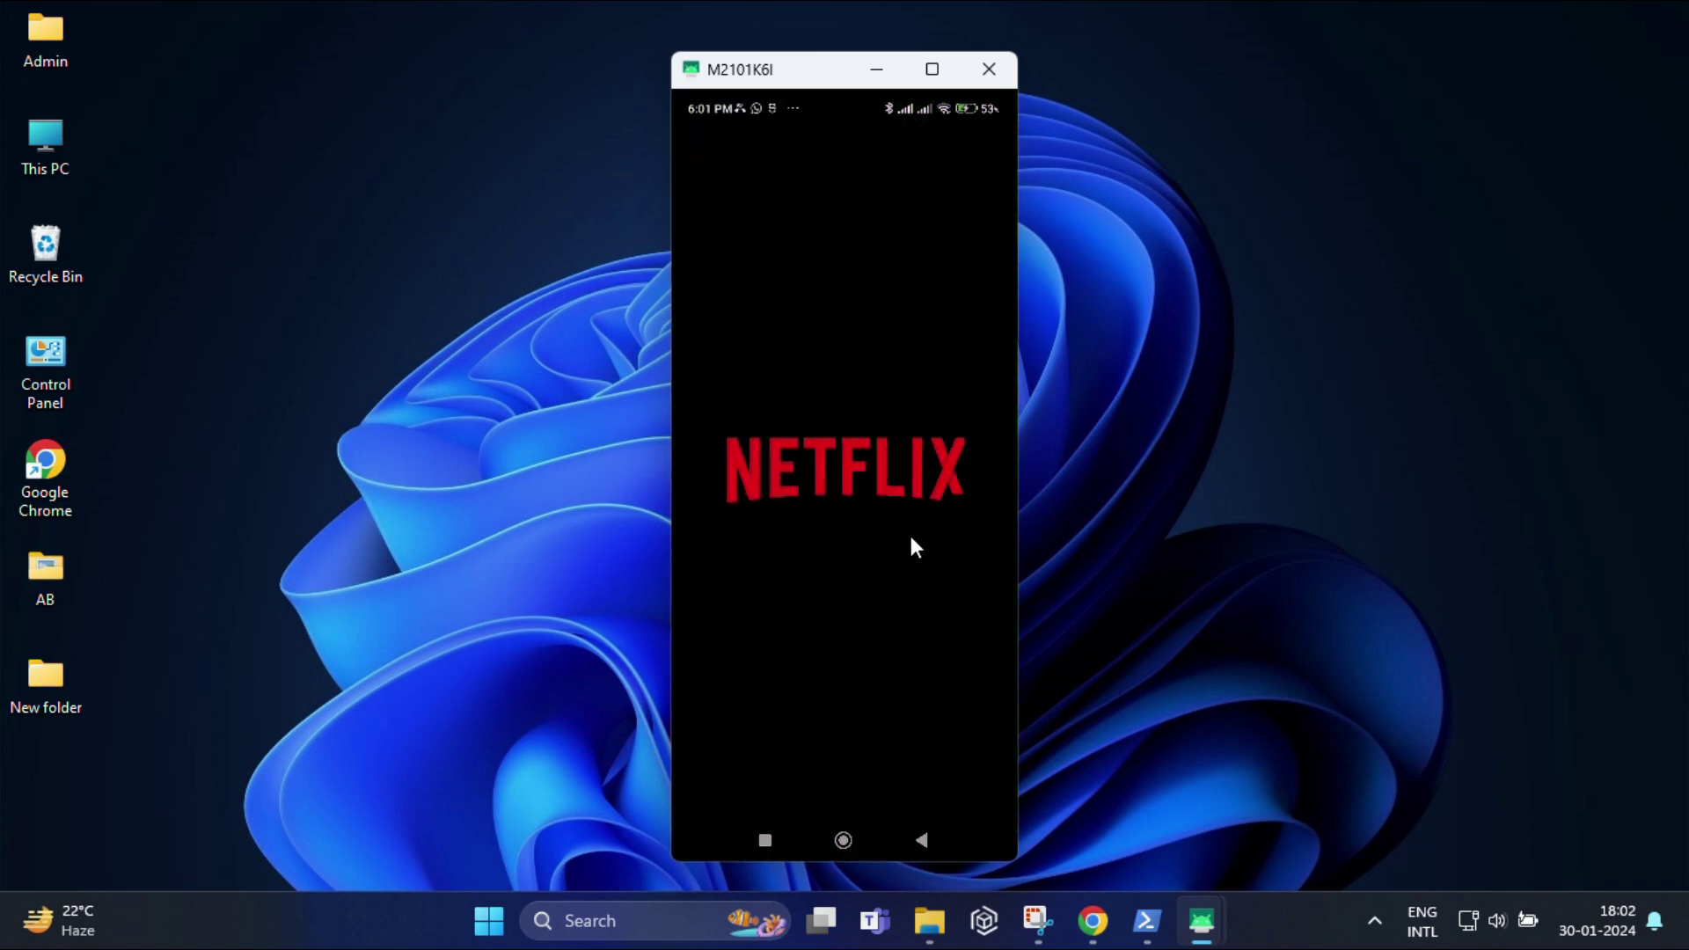
pyautogui.click(790, 401)
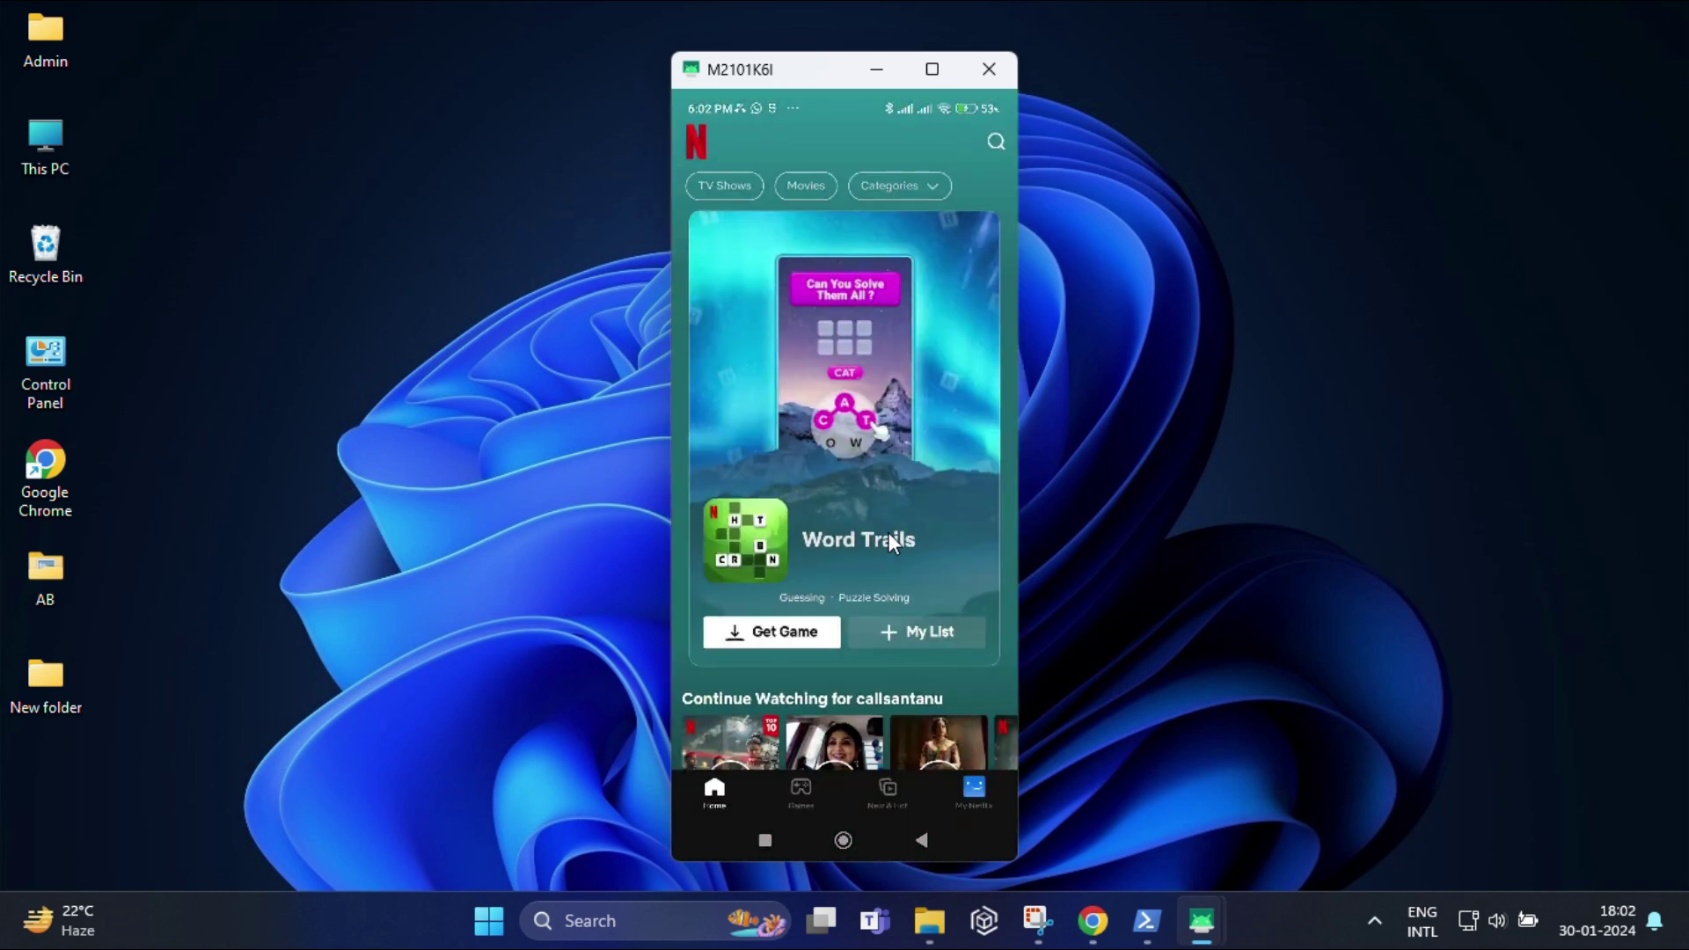
pyautogui.moveTo(928, 511); pyautogui.dragTo(941, 382)
pyautogui.click(730, 673)
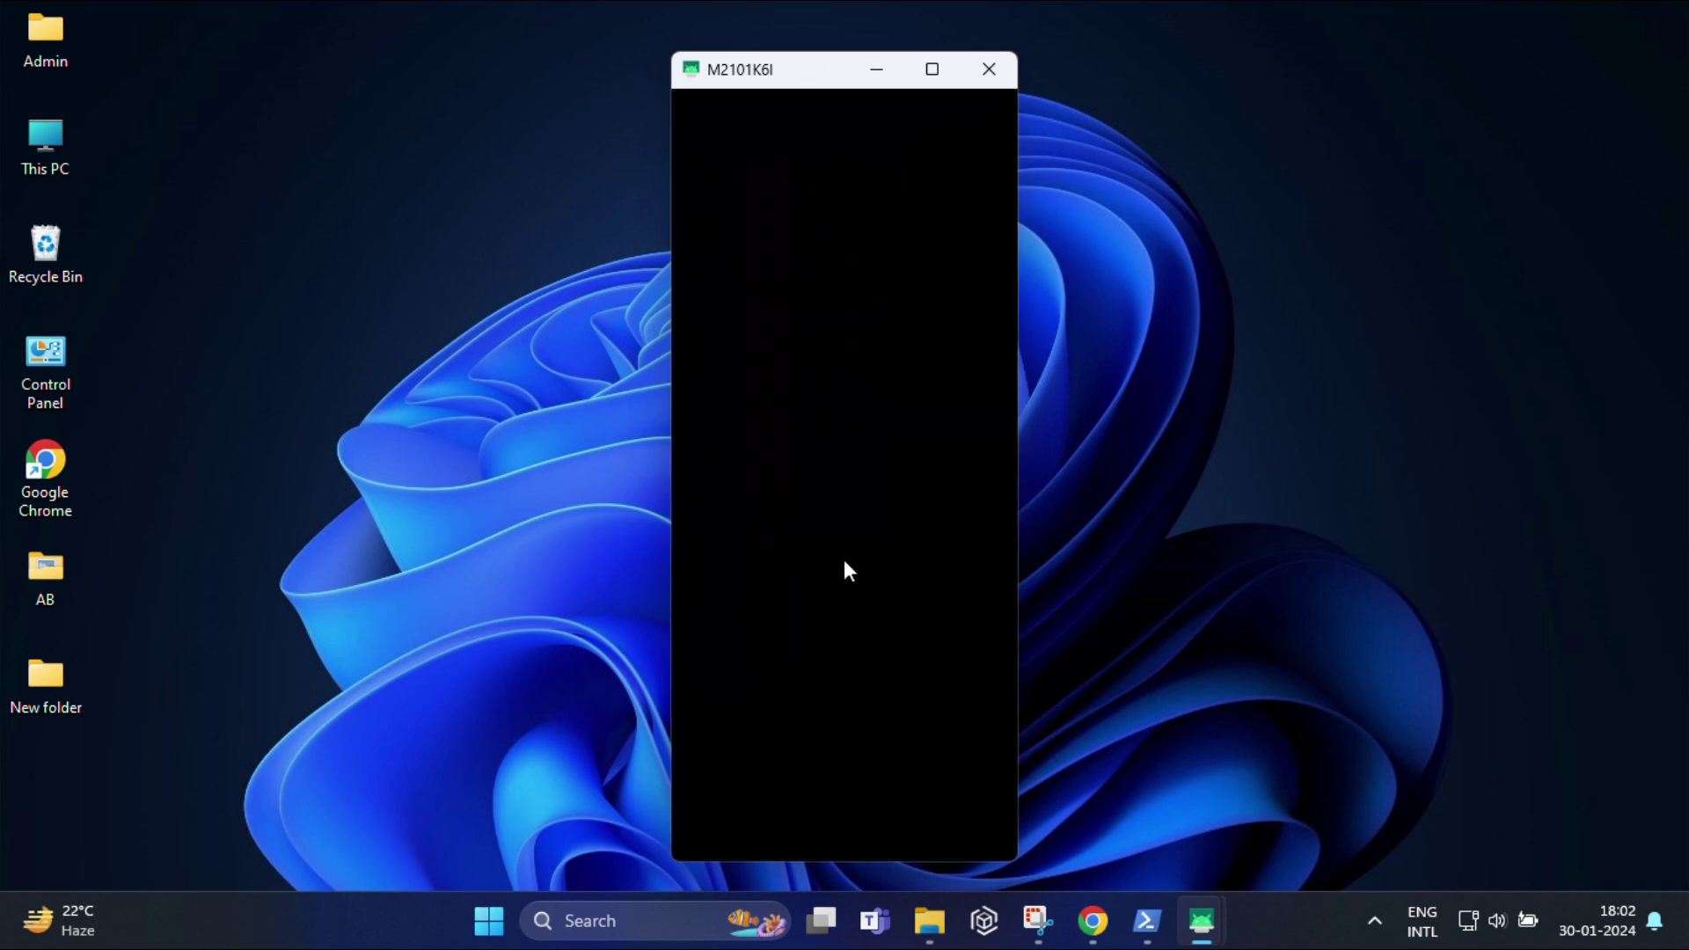
# Step: Maximize the Lift playback, bring up its controls, then go back to the Netflix home
pyautogui.click(1355, 69)
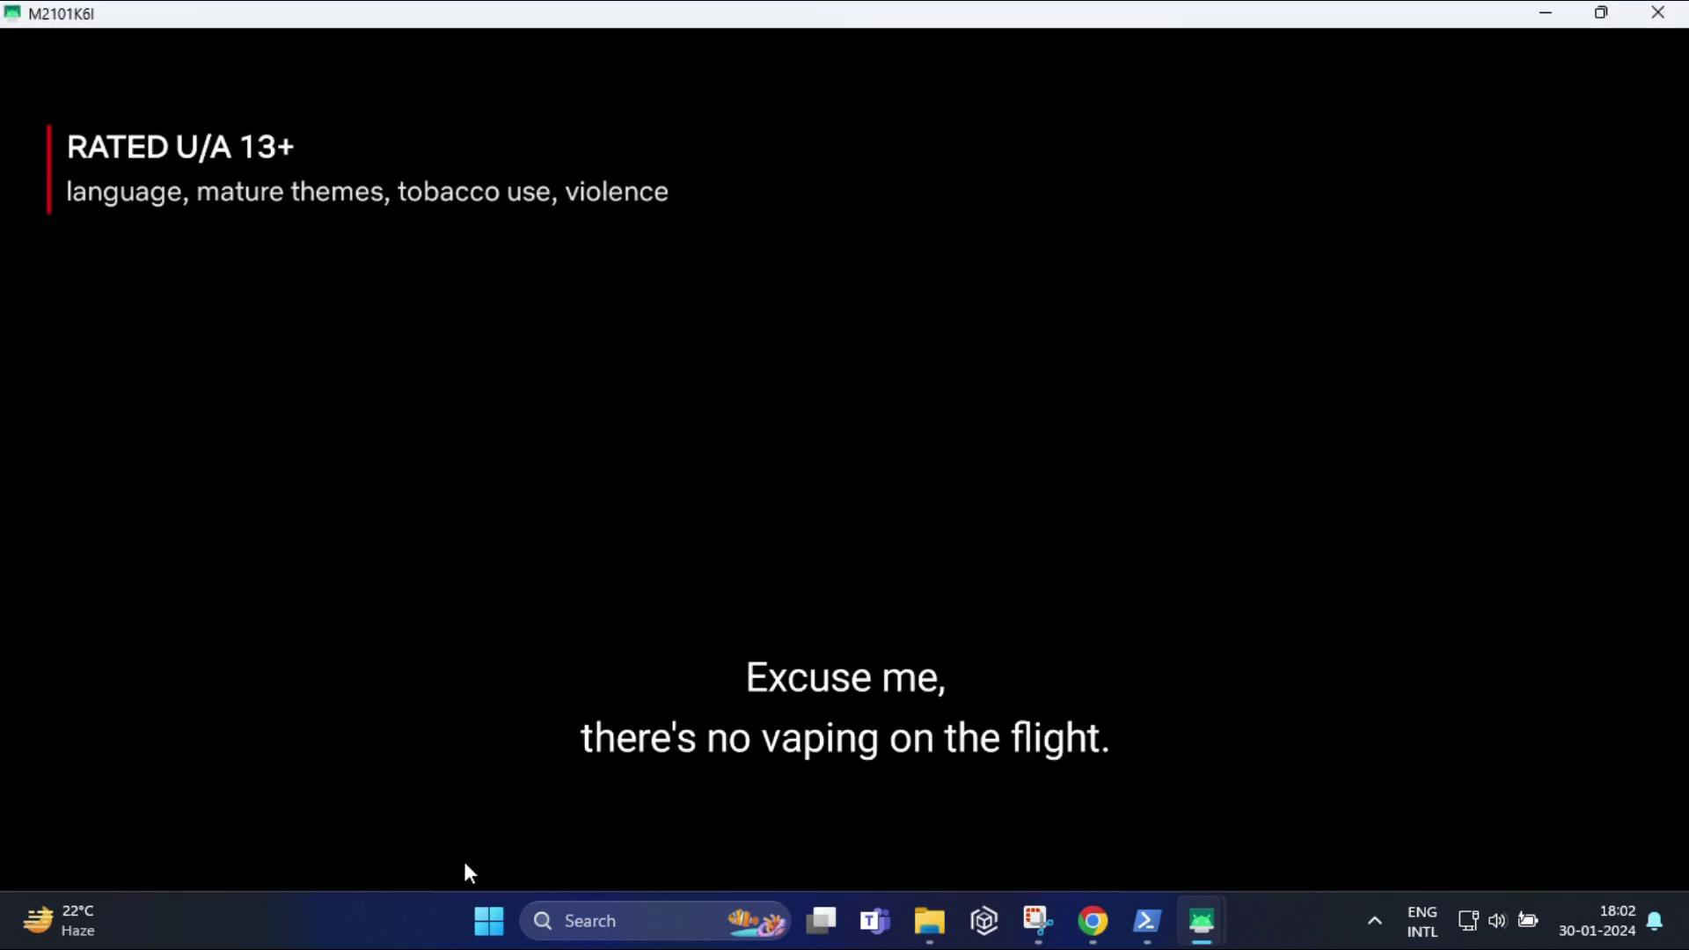
pyautogui.click(1064, 231)
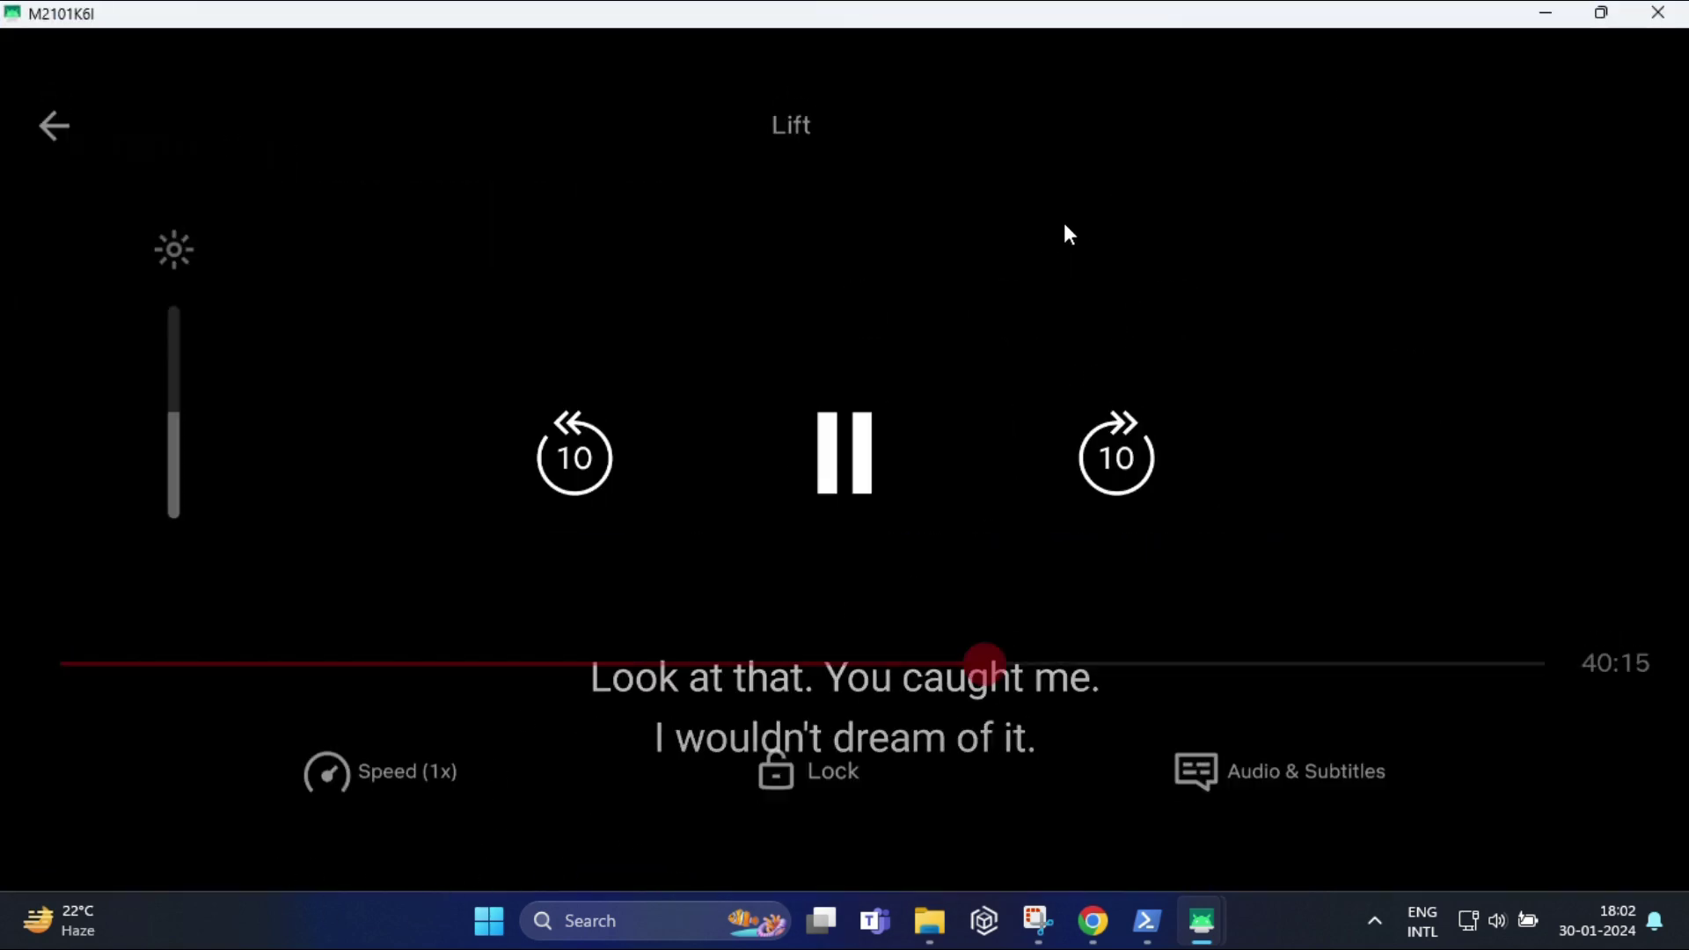
pyautogui.rightClick(1064, 231)
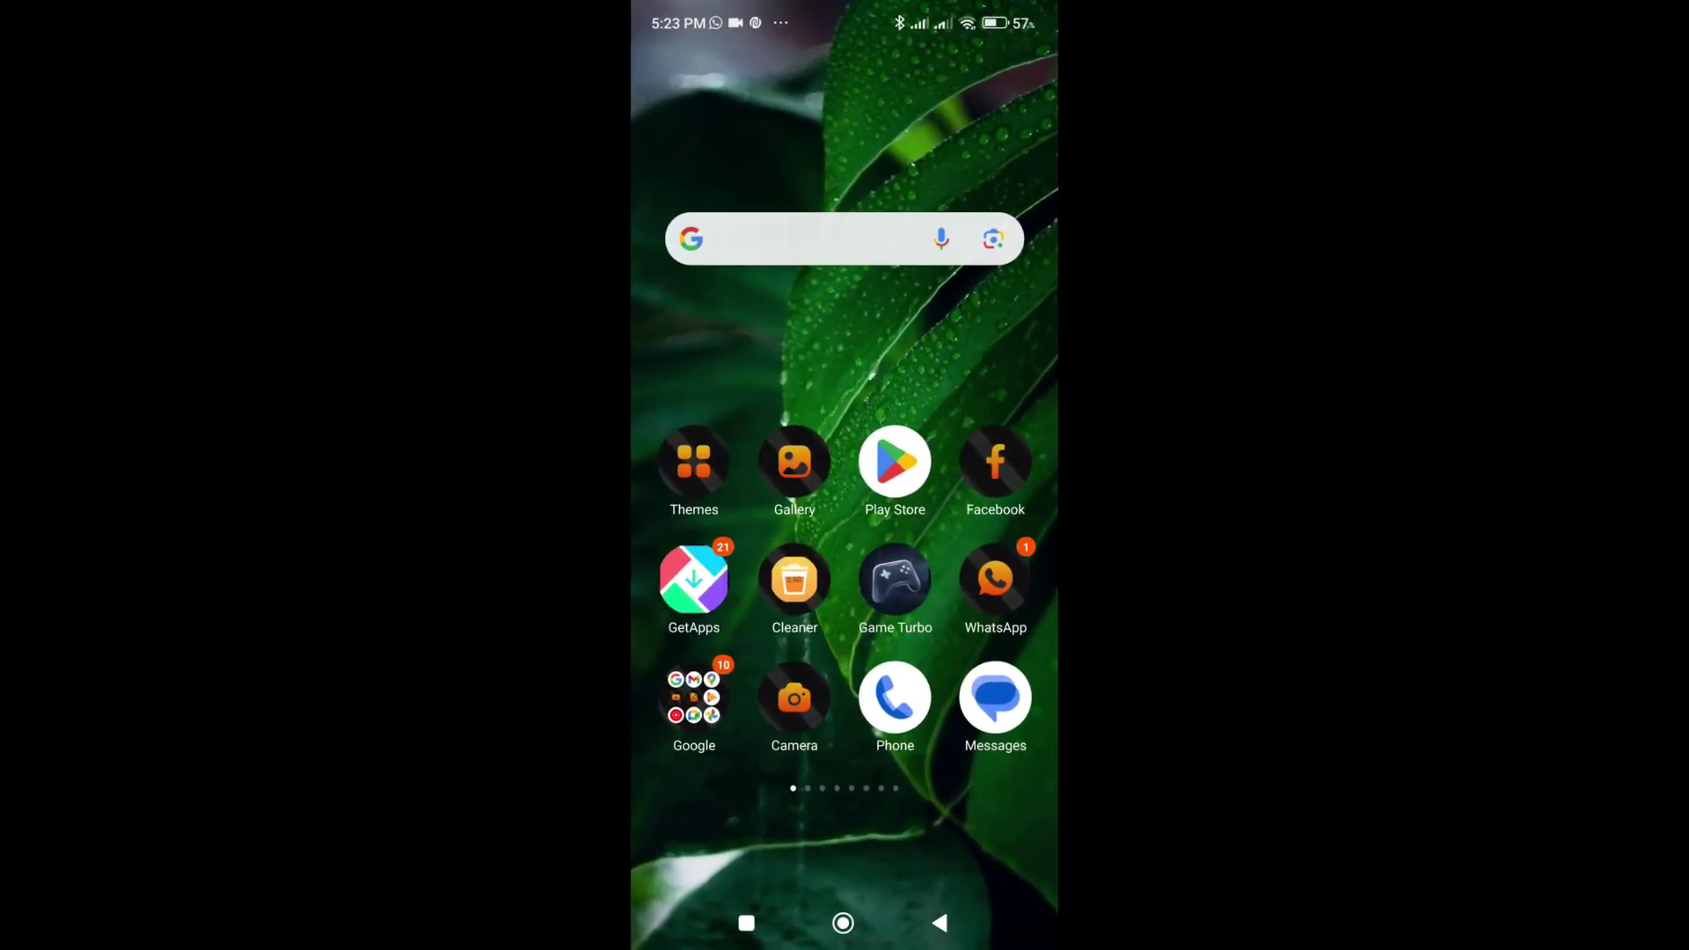
# Step: Swipe to Settings and open the connected Wi-Fi network's details showing IP 192.168.1.15
pyautogui.moveTo(968, 370); pyautogui.dragTo(721, 369)
pyautogui.click(693, 108)
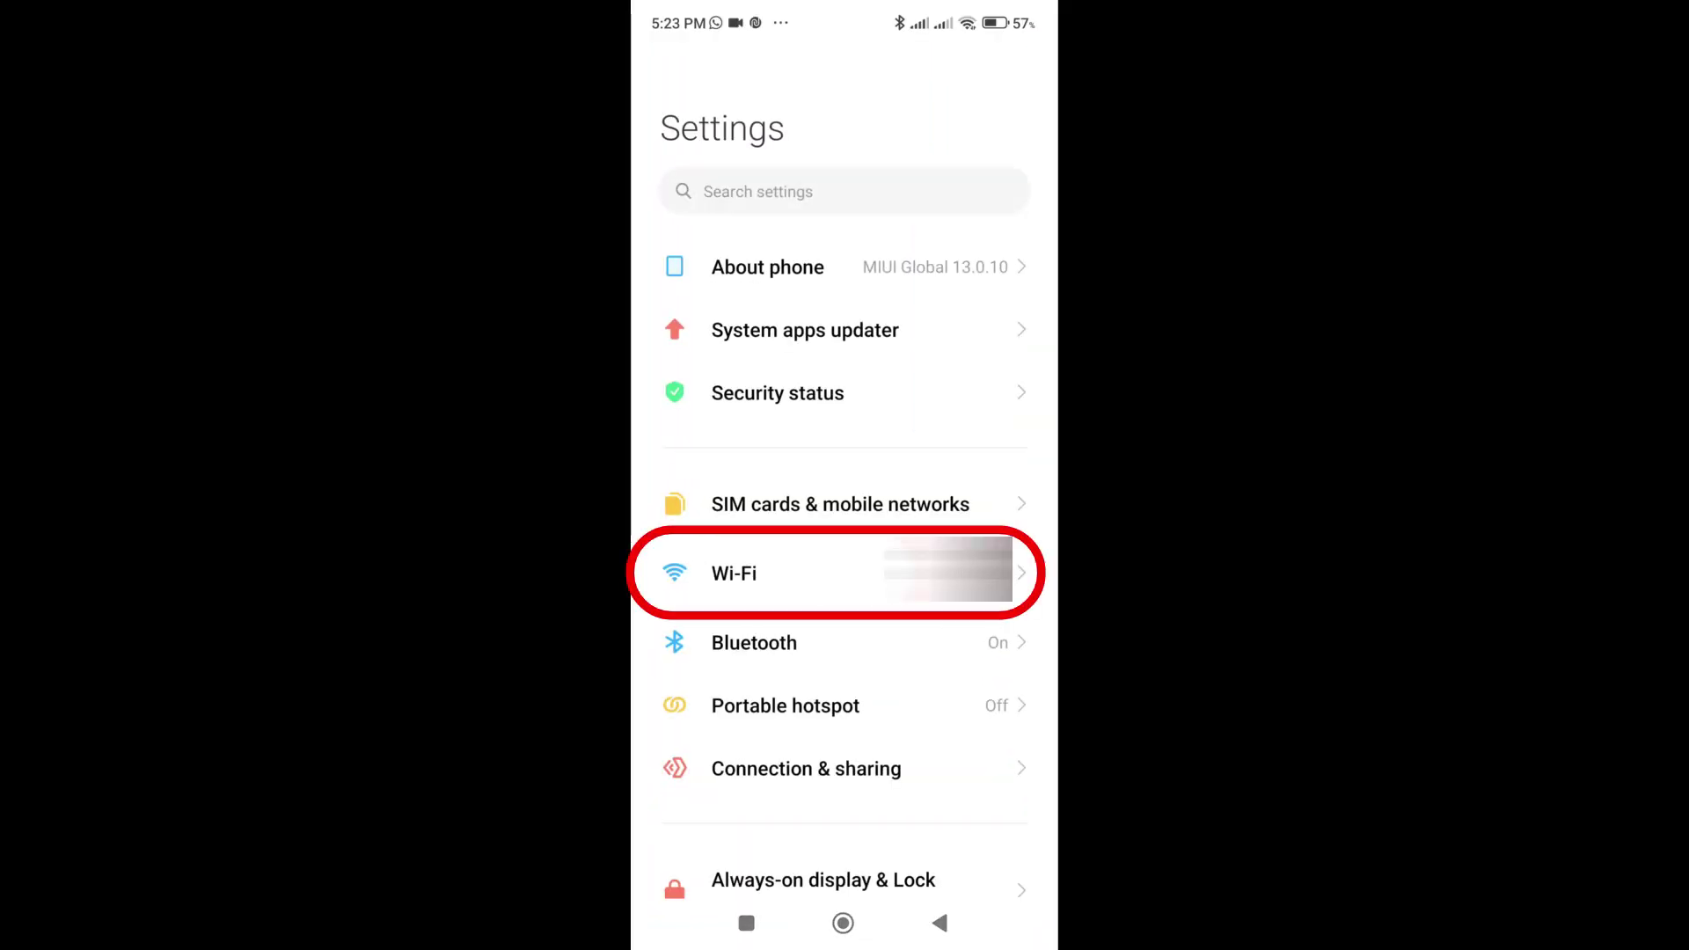
pyautogui.click(734, 573)
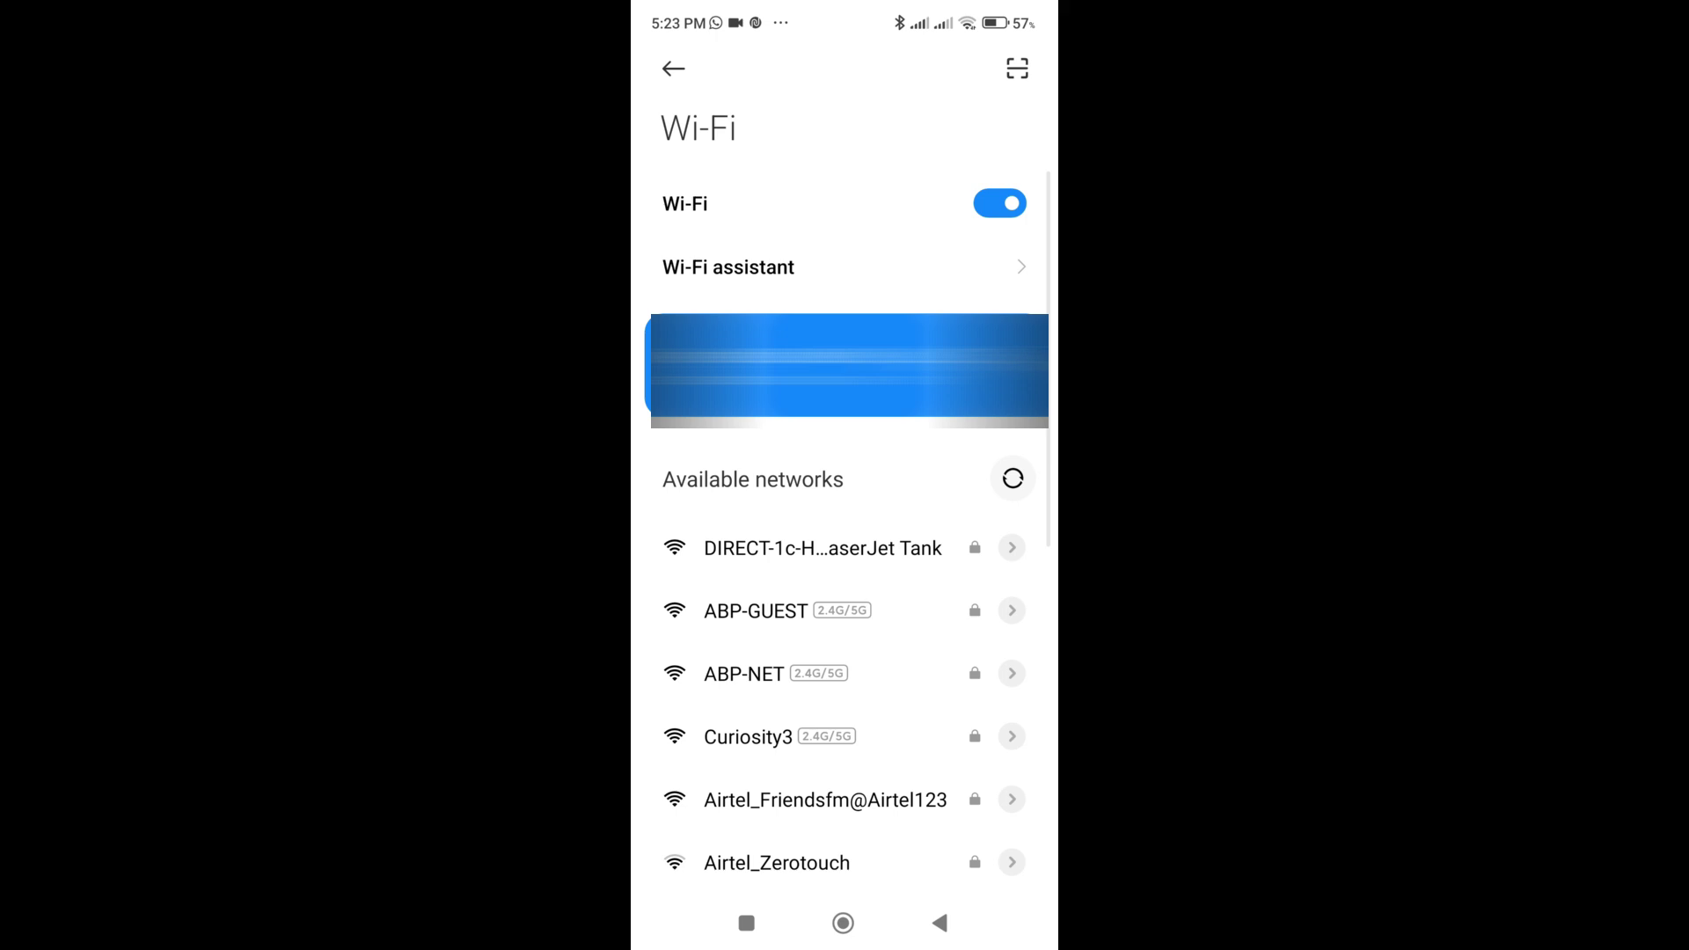
pyautogui.click(845, 365)
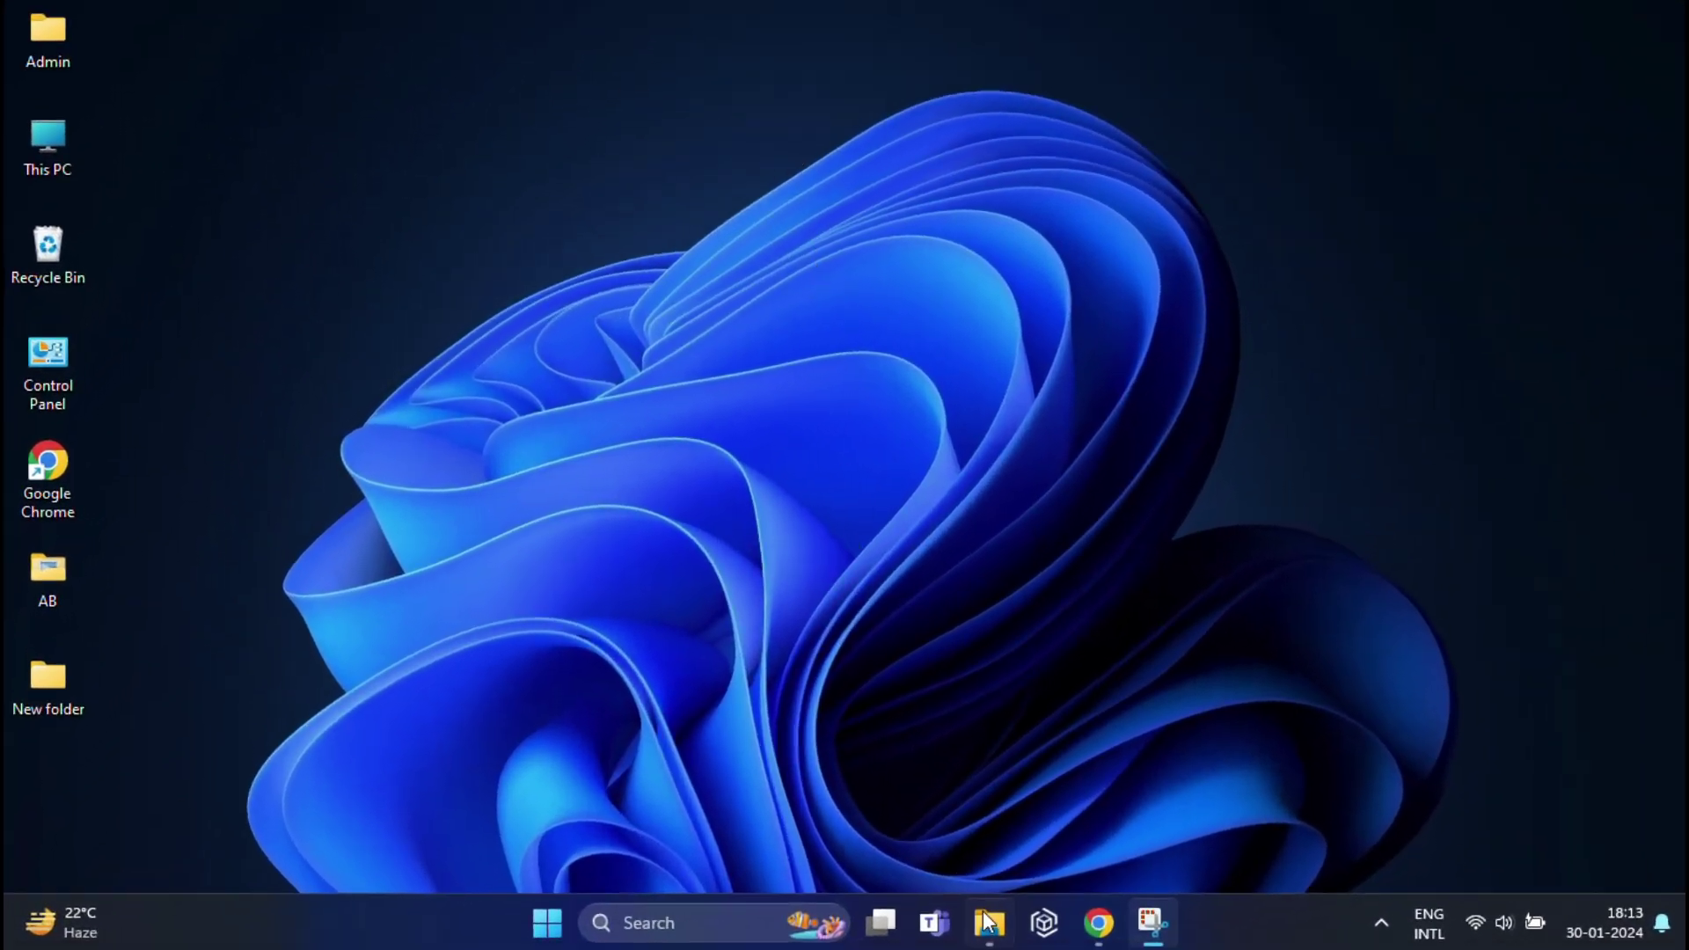
# Step: Open a PowerShell console from the platform-tools folder's context menu and reposition its window
pyautogui.click(782, 852)
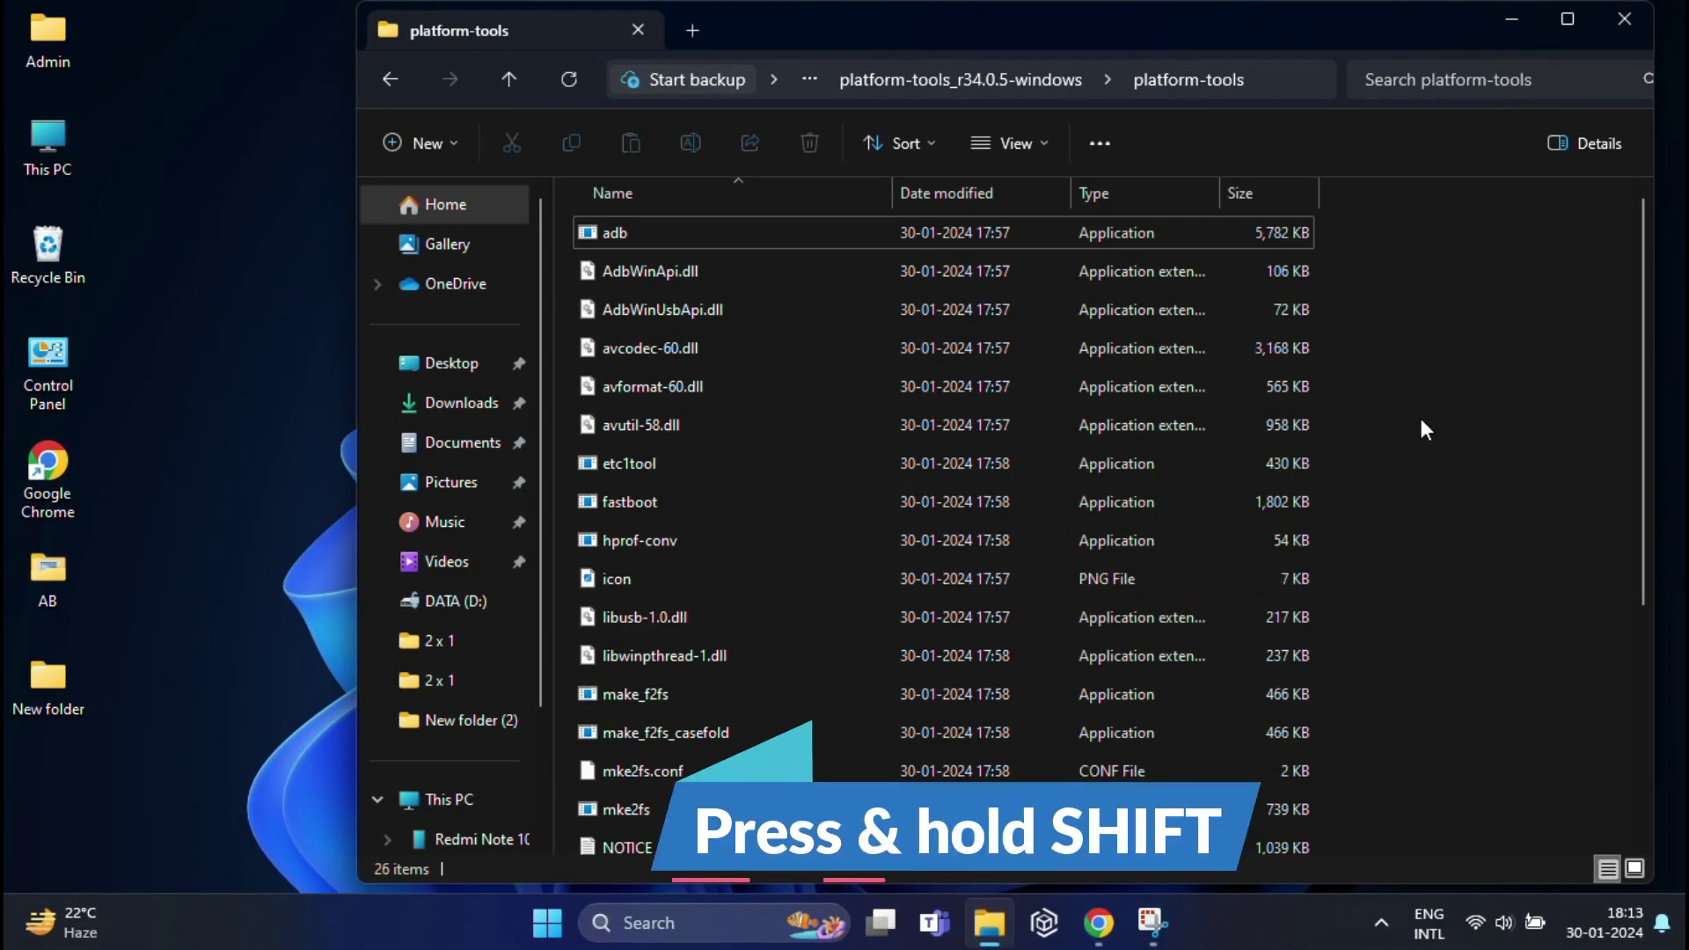
pyautogui.keyDown('shift'); pyautogui.rightClick(1424, 382); pyautogui.keyUp('shift')
pyautogui.click(1459, 609)
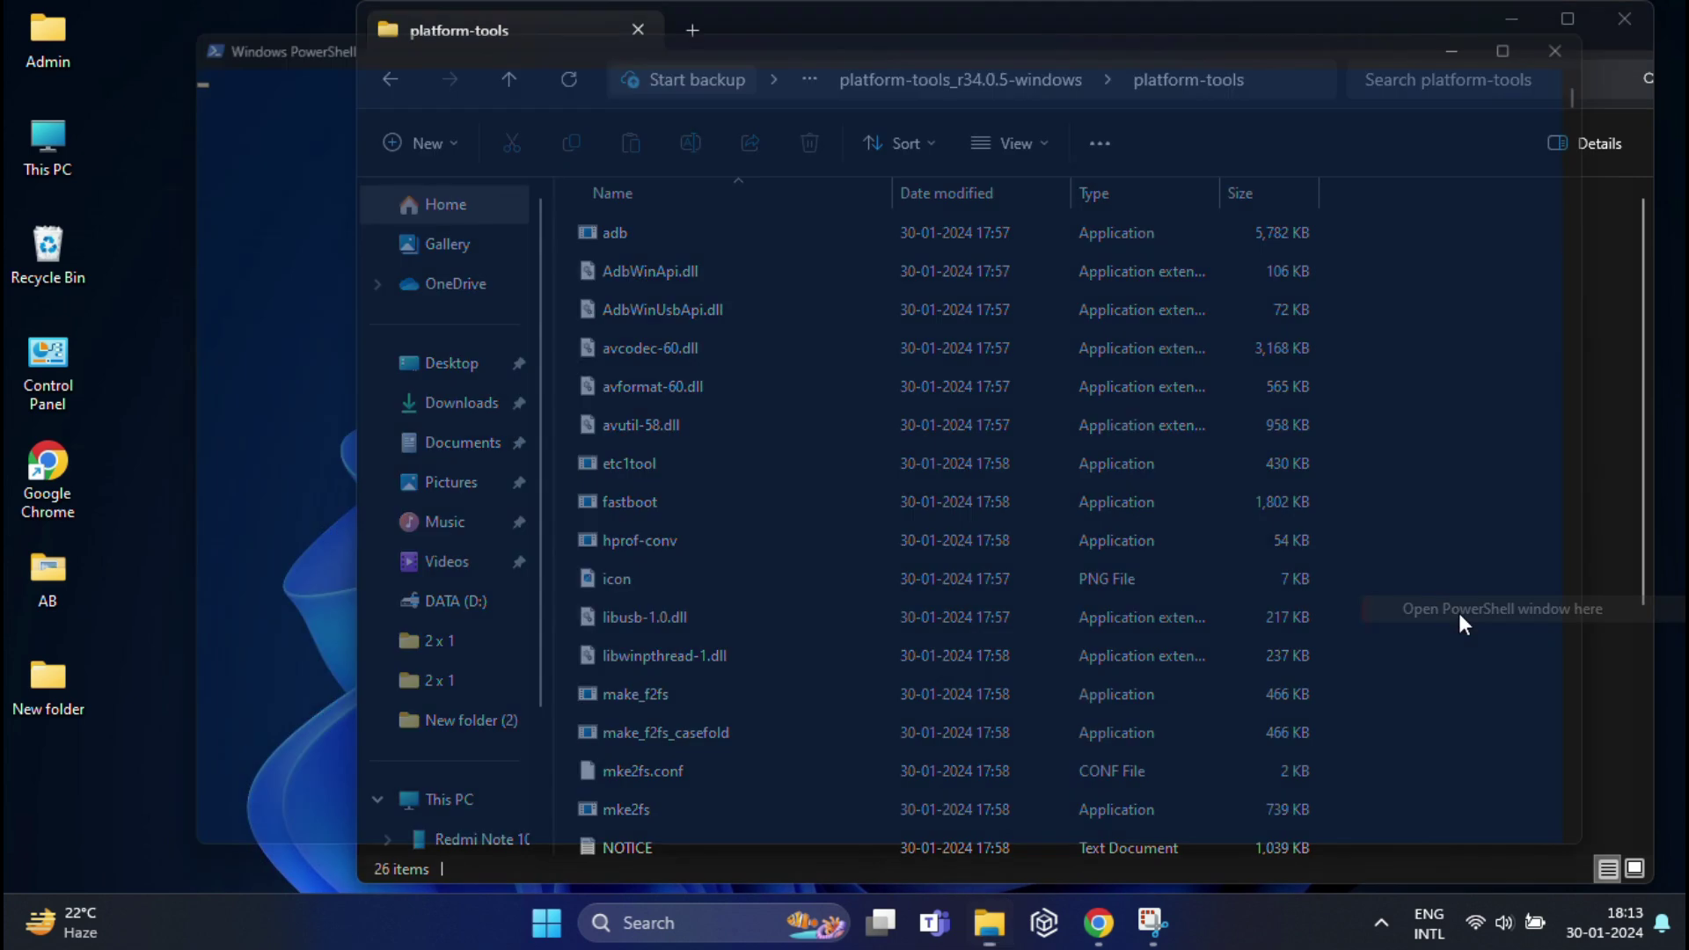
pyautogui.click(1676, 126)
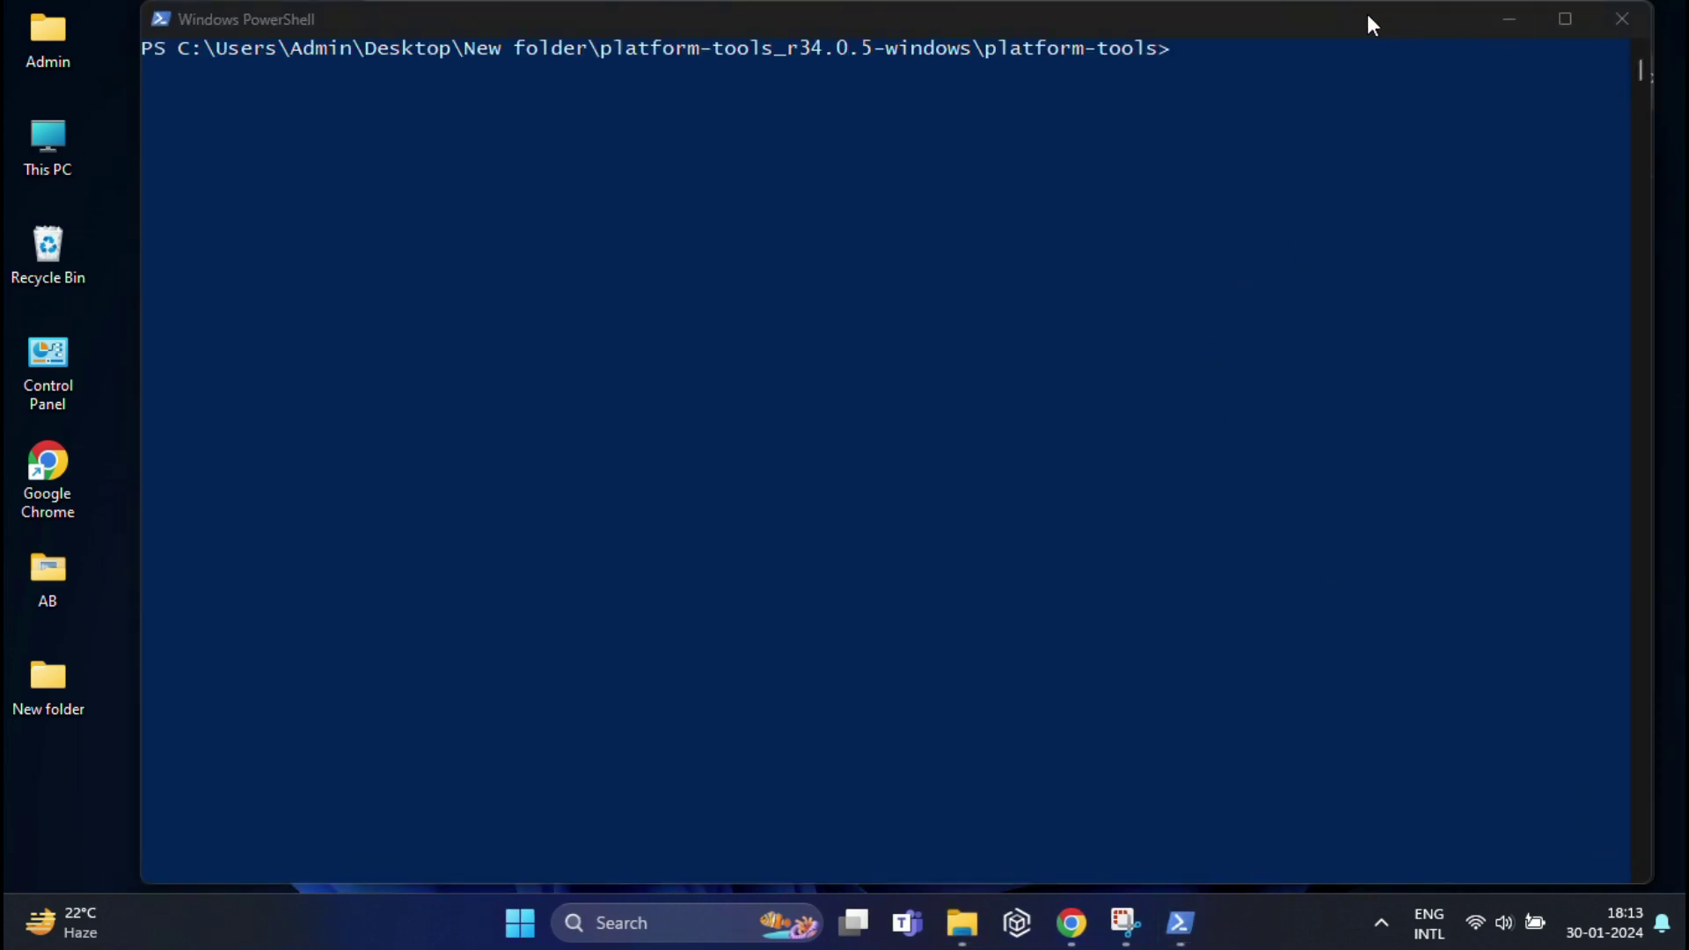
pyautogui.moveTo(1368, 17); pyautogui.dragTo(1356, 56)
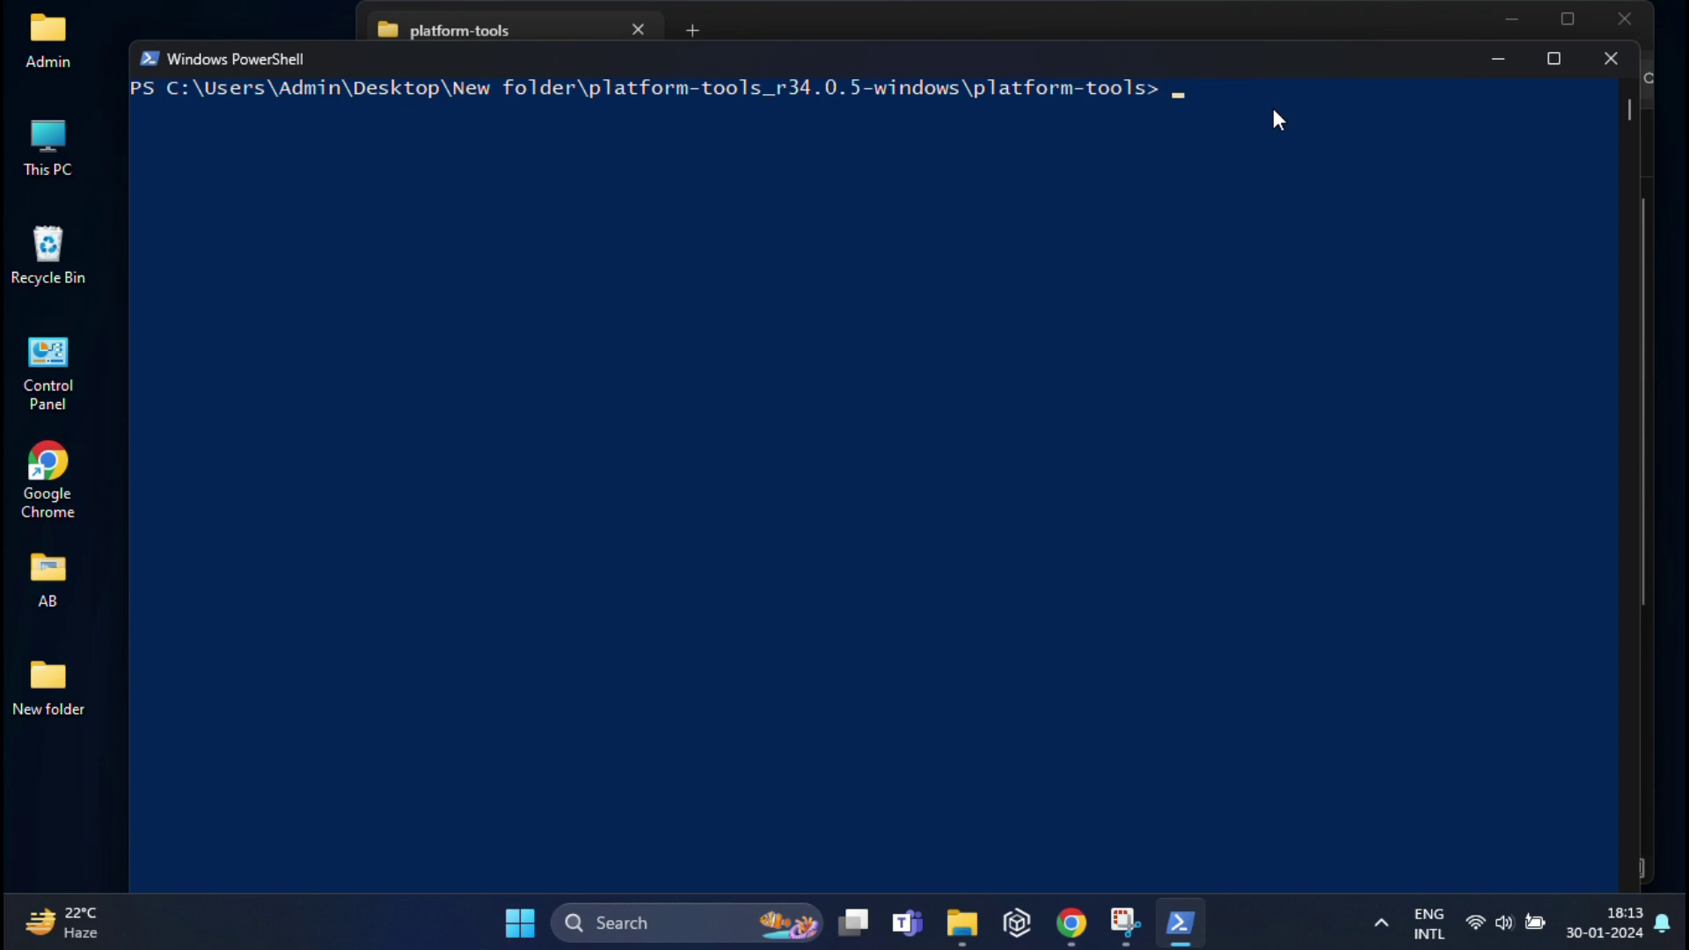
# Step: Run .\adb tcpip 5555, then .\adb connect 192.168.1.15:5555 to link wirelessly
pyautogui.write('.\\adb tcpip 5555')
pyautogui.press('Return')
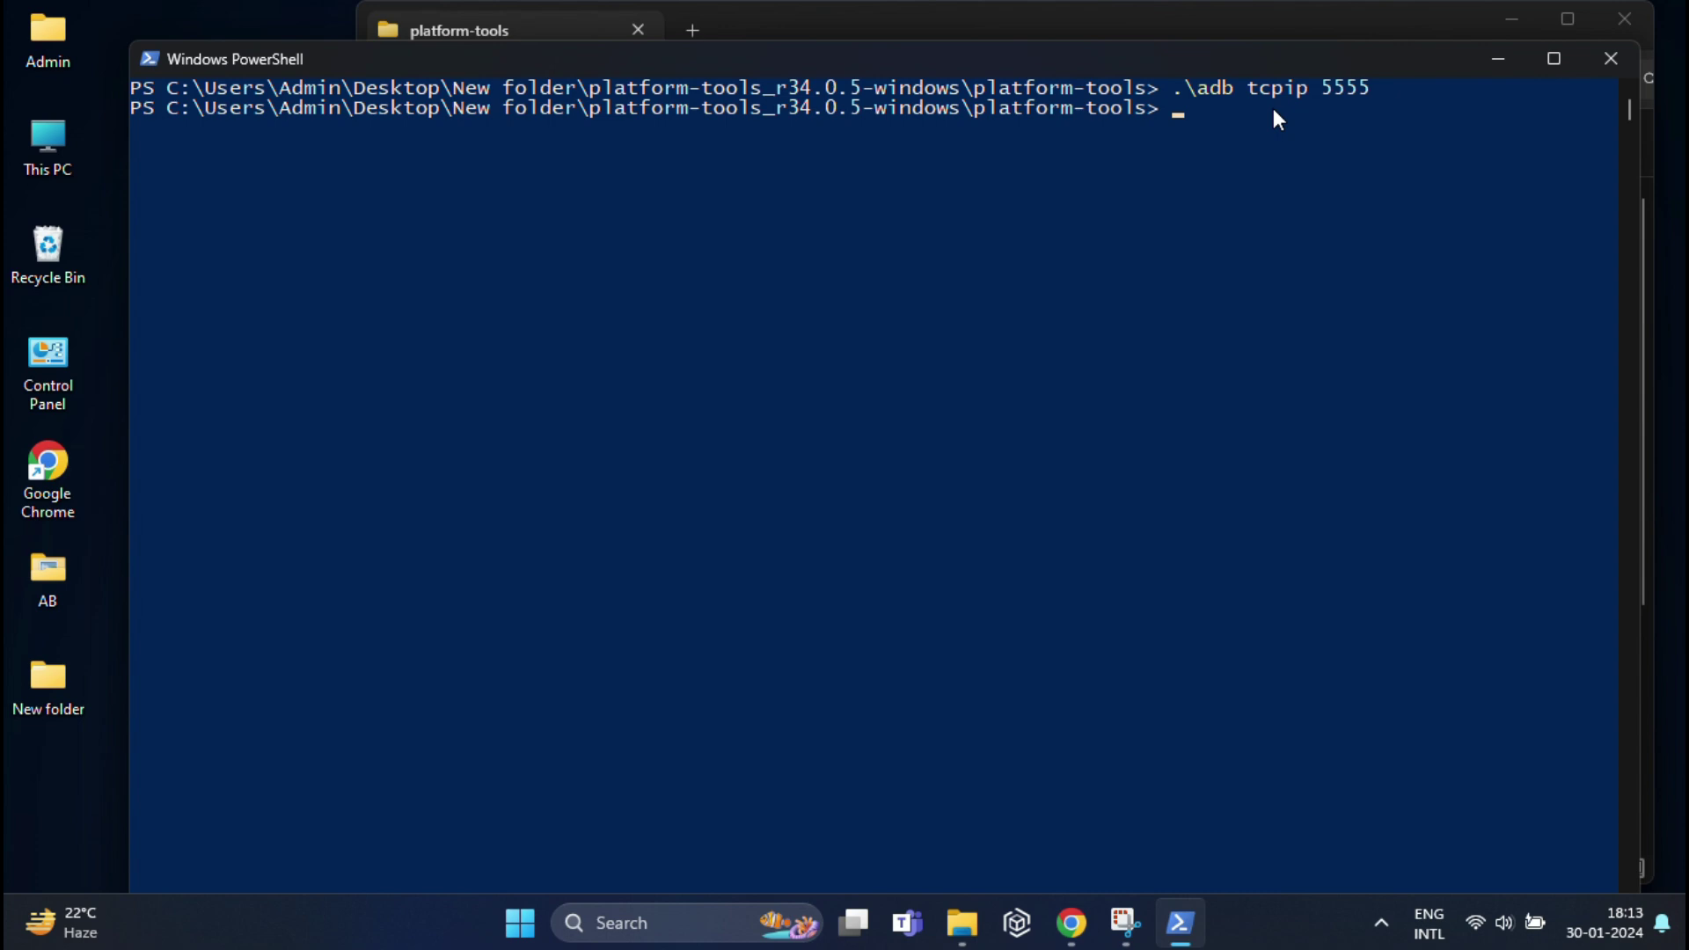
pyautogui.write('.\\adb connect 192.168')
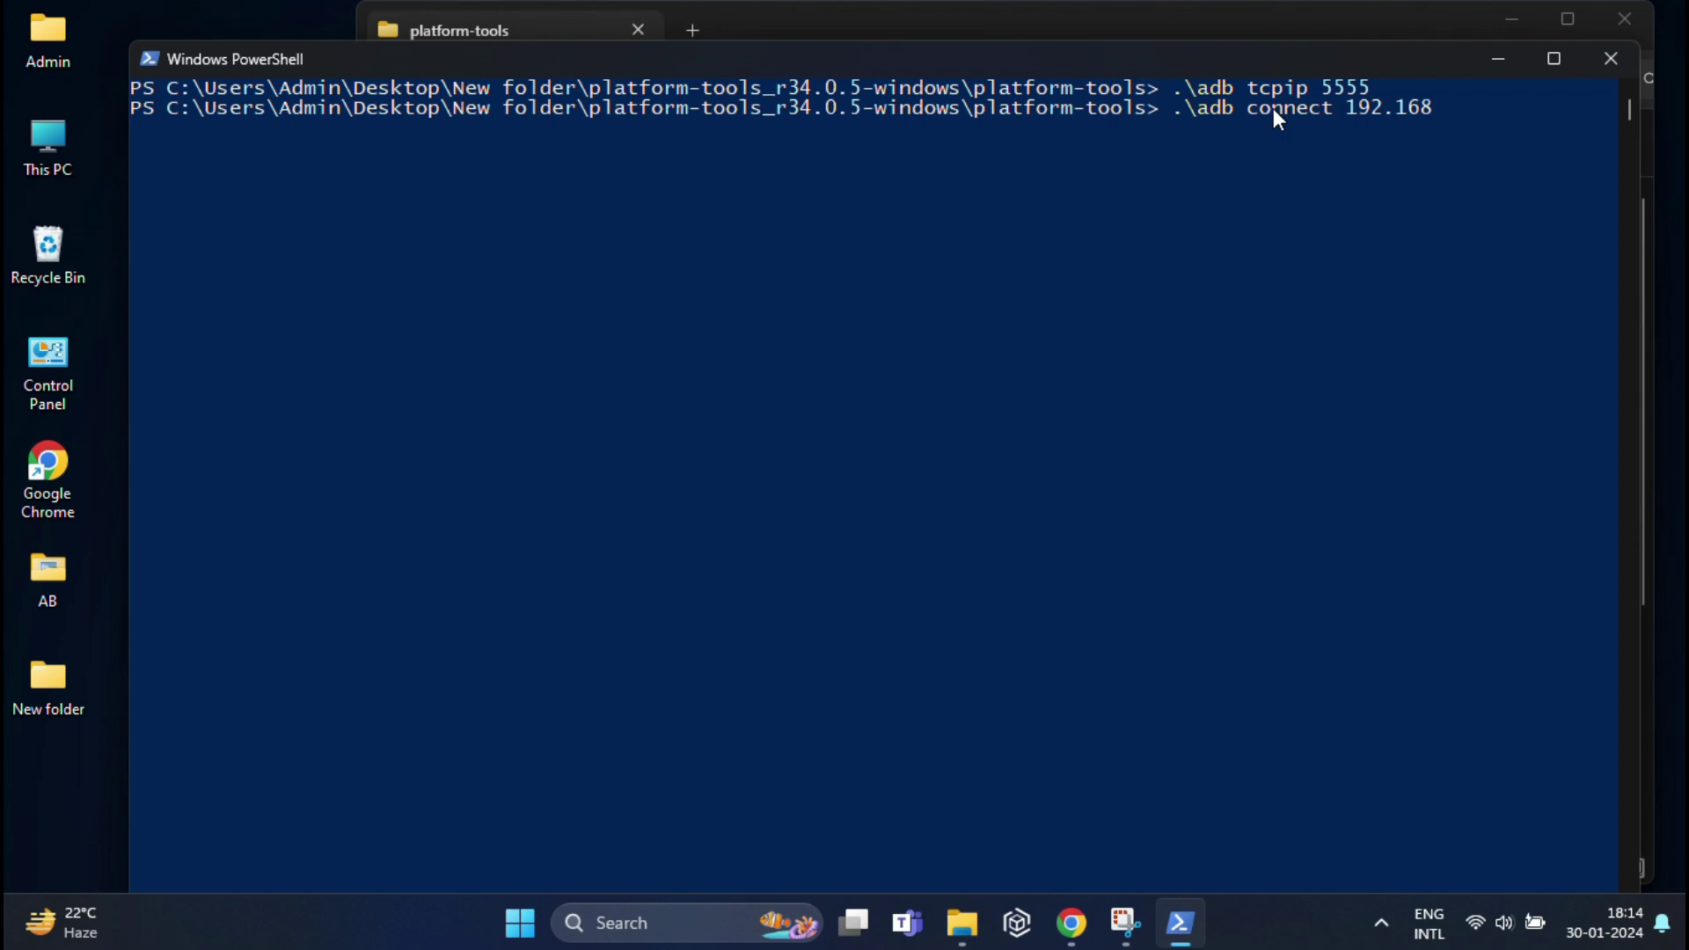
pyautogui.write('.1.15:5555')
pyautogui.press('Return')
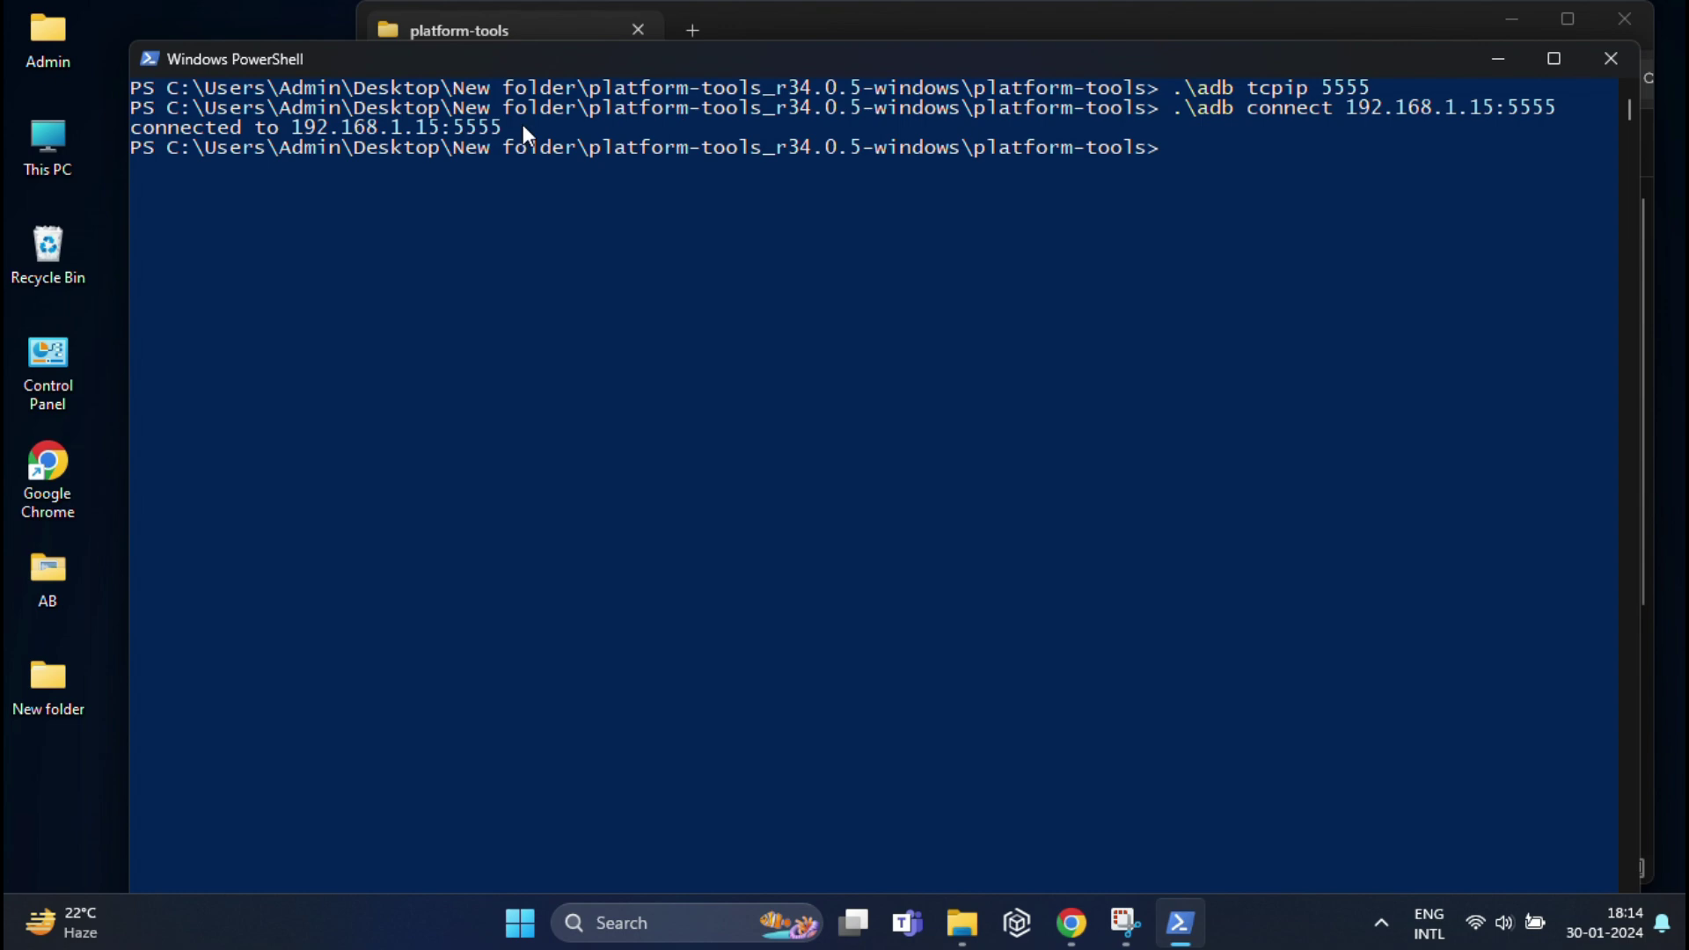
# Step: Mark the 192.168.1.15:5555 address in the console output, then clear the selection
pyautogui.click(288, 126)
pyautogui.moveTo(288, 126); pyautogui.dragTo(511, 136)
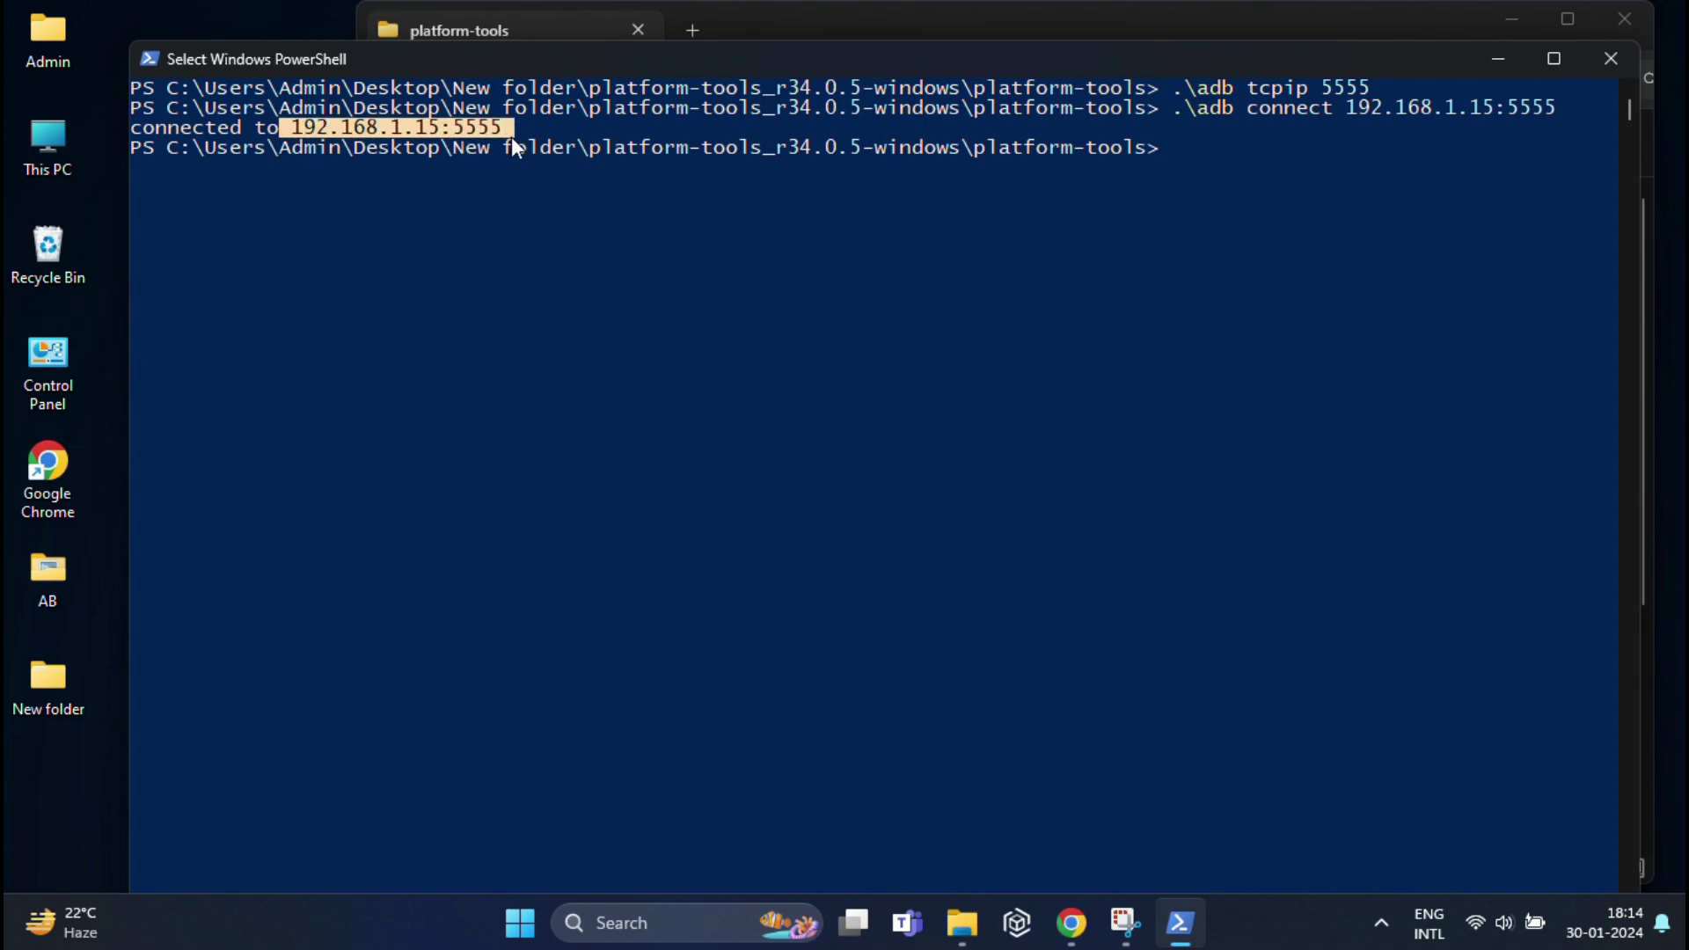
pyautogui.click(712, 209)
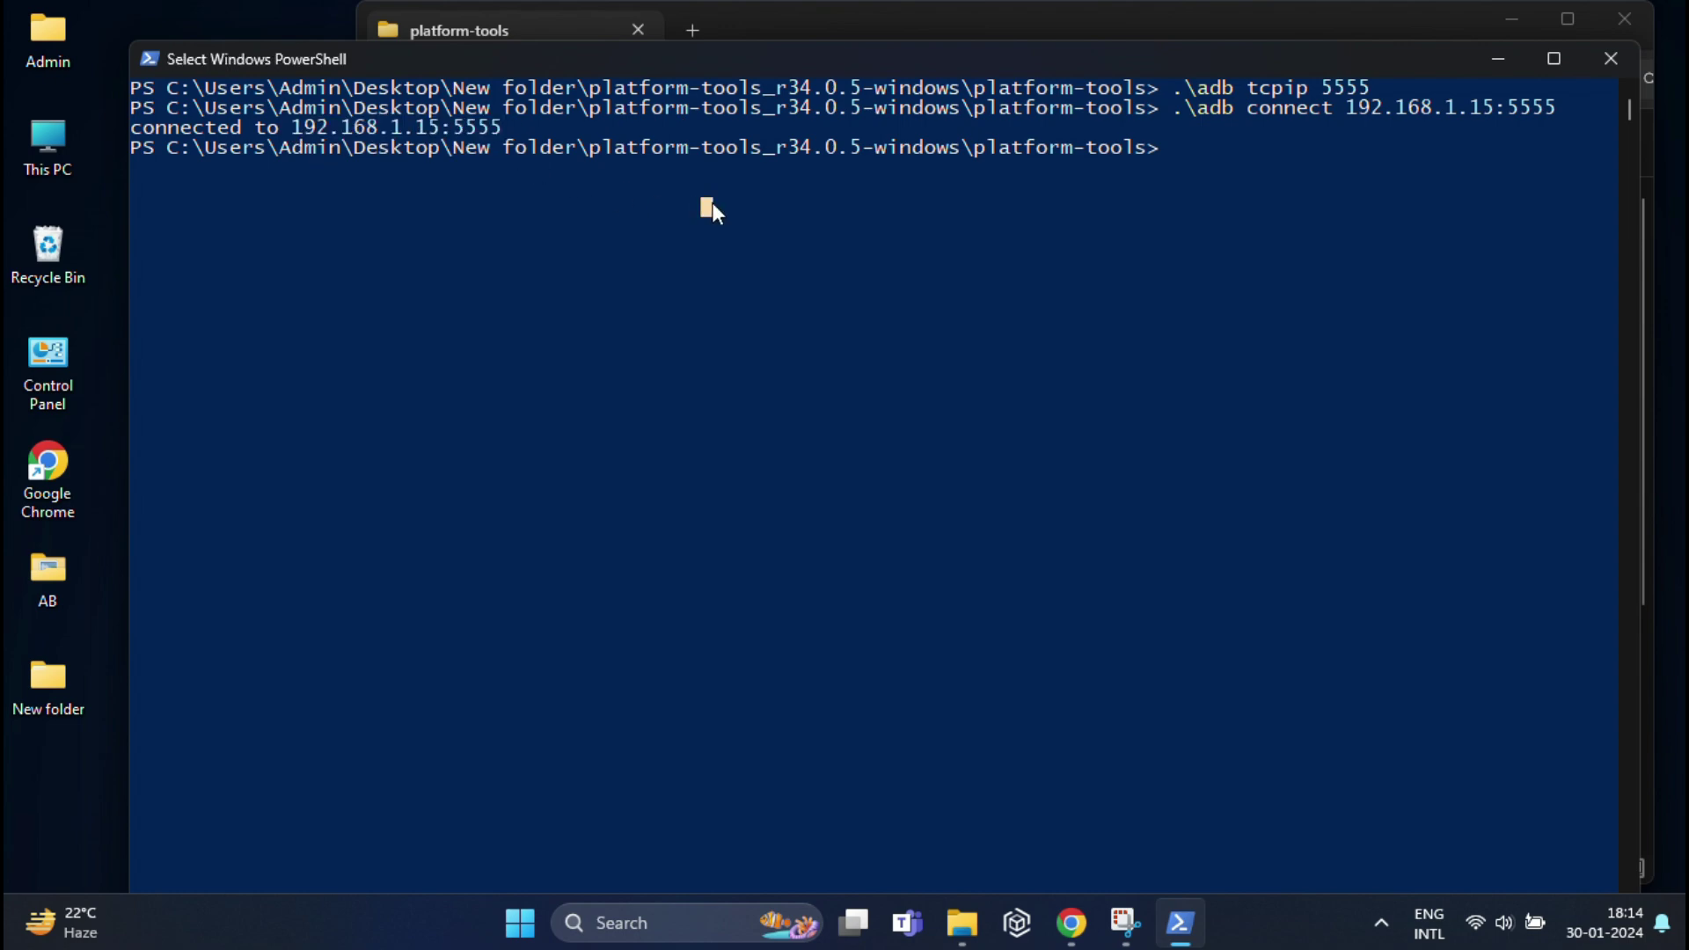
# Step: Minimise PowerShell, scroll down the platform-tools list and launch scrcpy.exe
pyautogui.click(1499, 59)
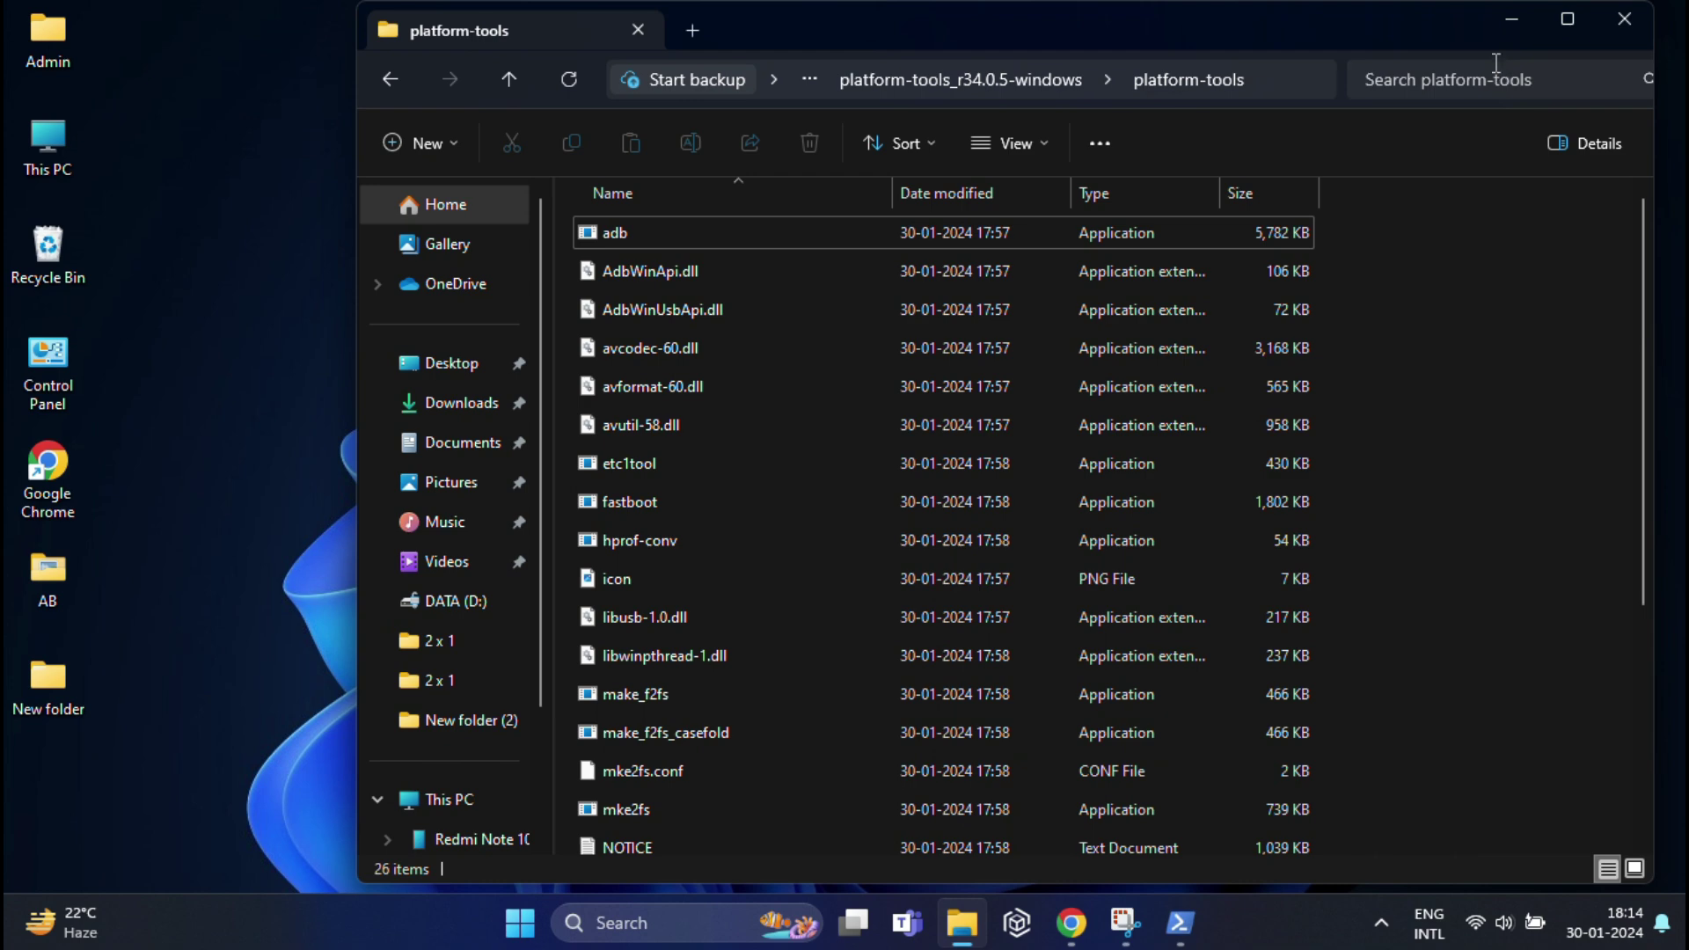
pyautogui.scroll(-3, 792, 475)
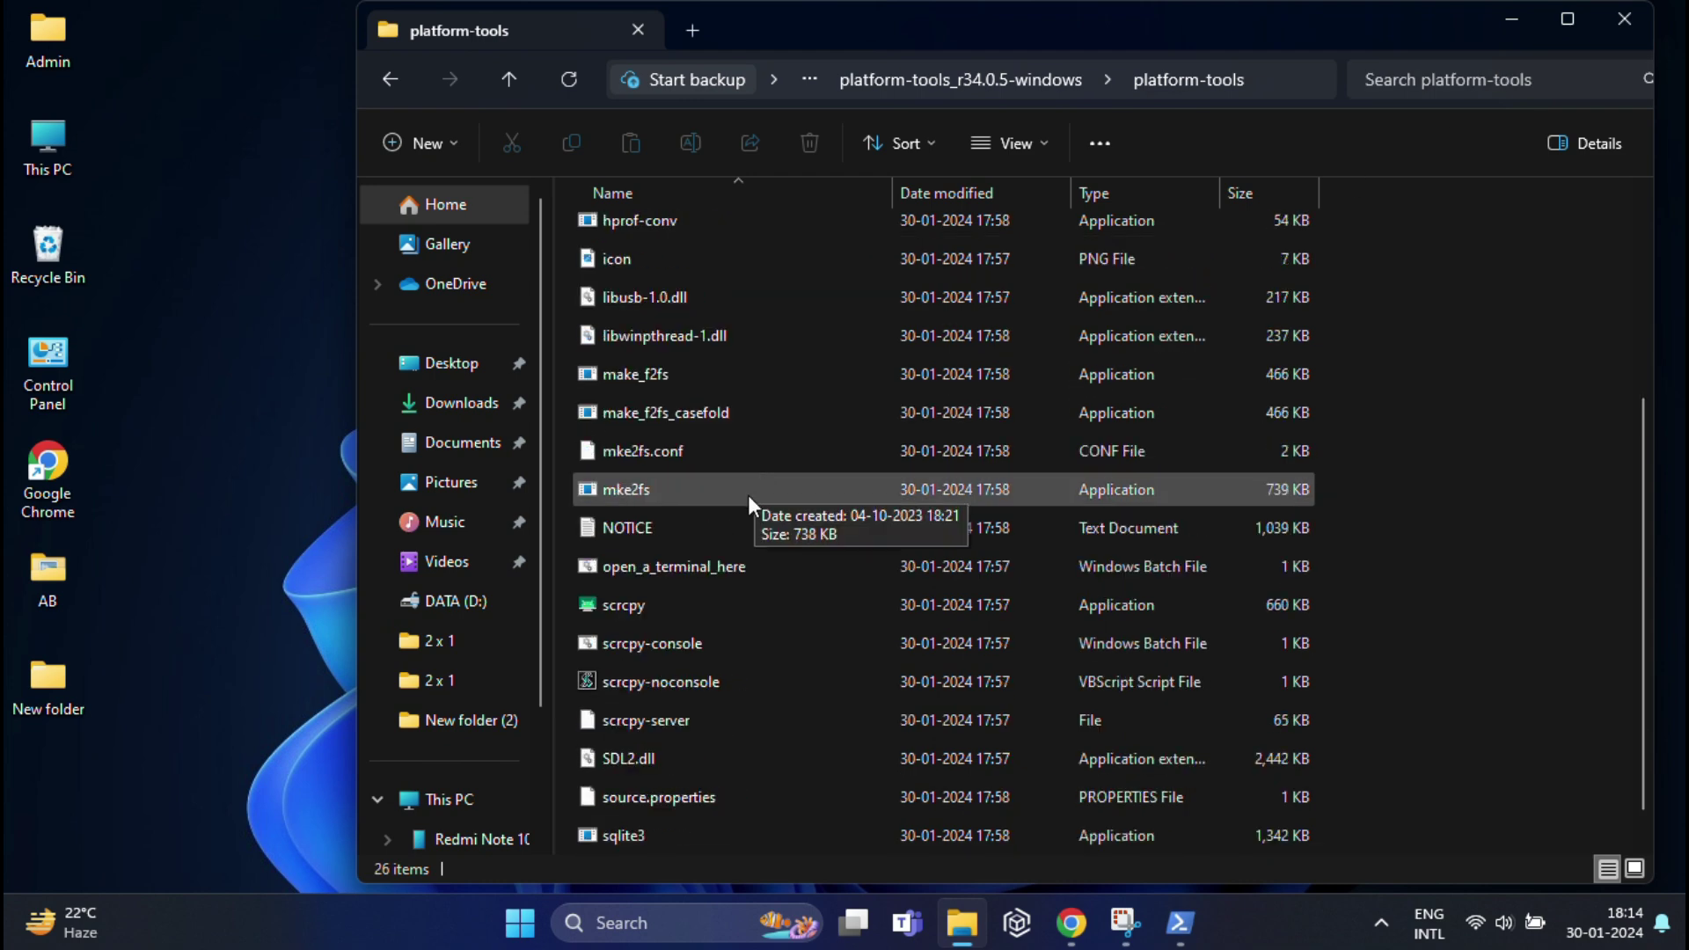
pyautogui.scroll(-1, 750, 494)
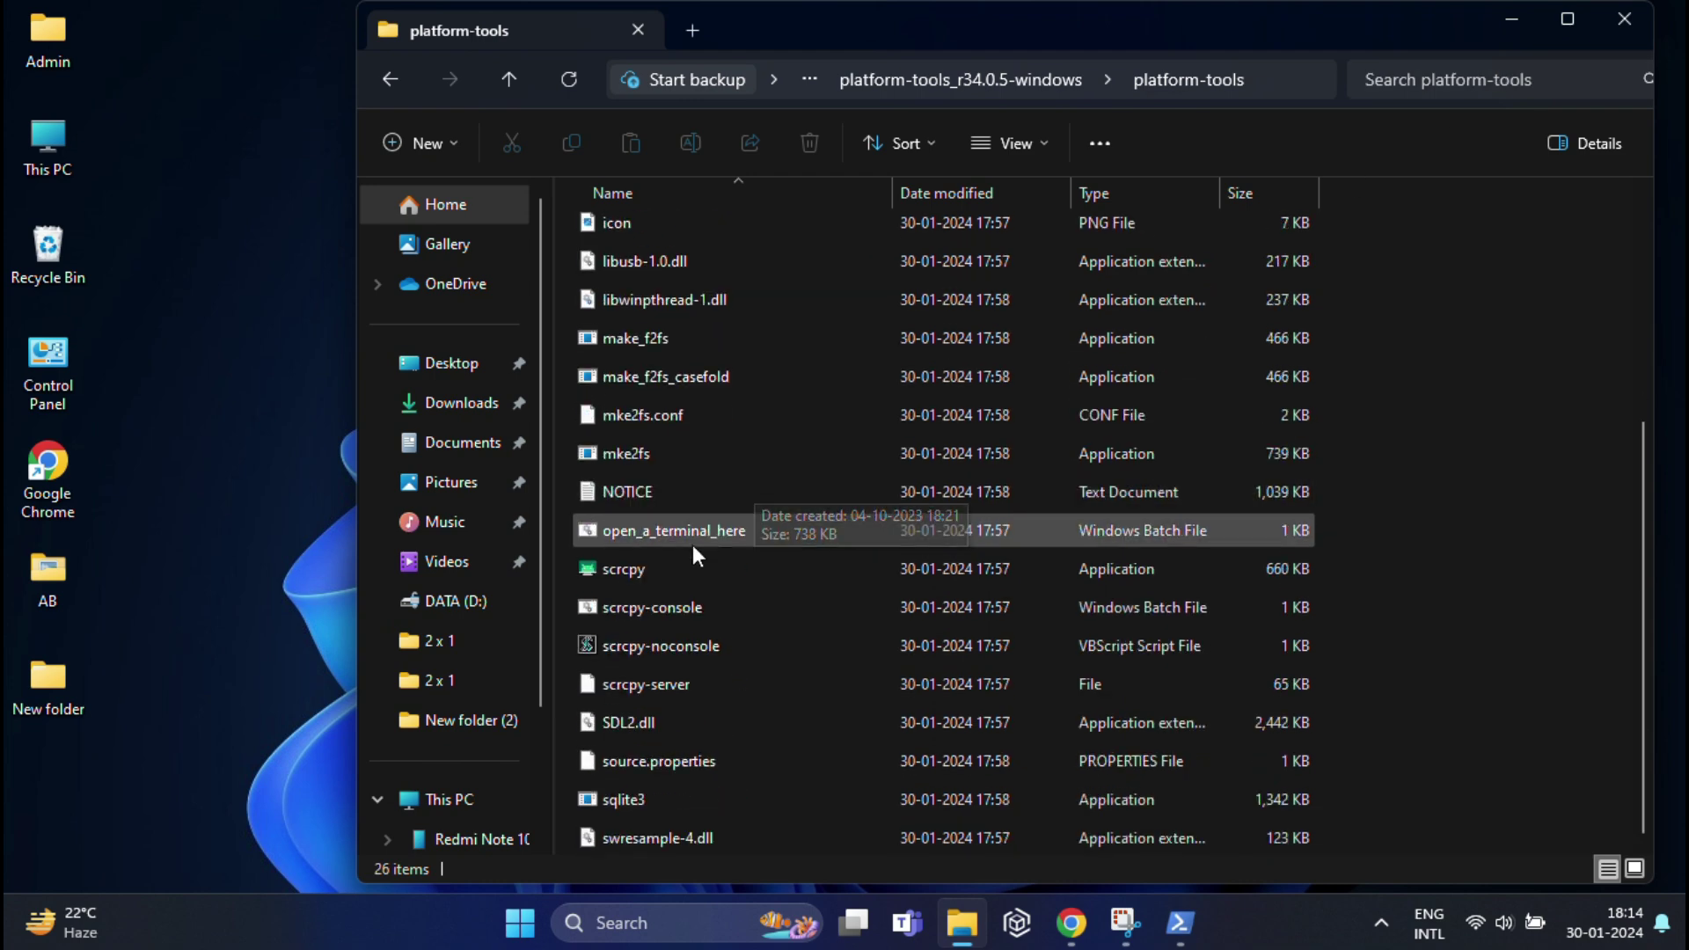
pyautogui.click(645, 569)
pyautogui.doubleClick(646, 568)
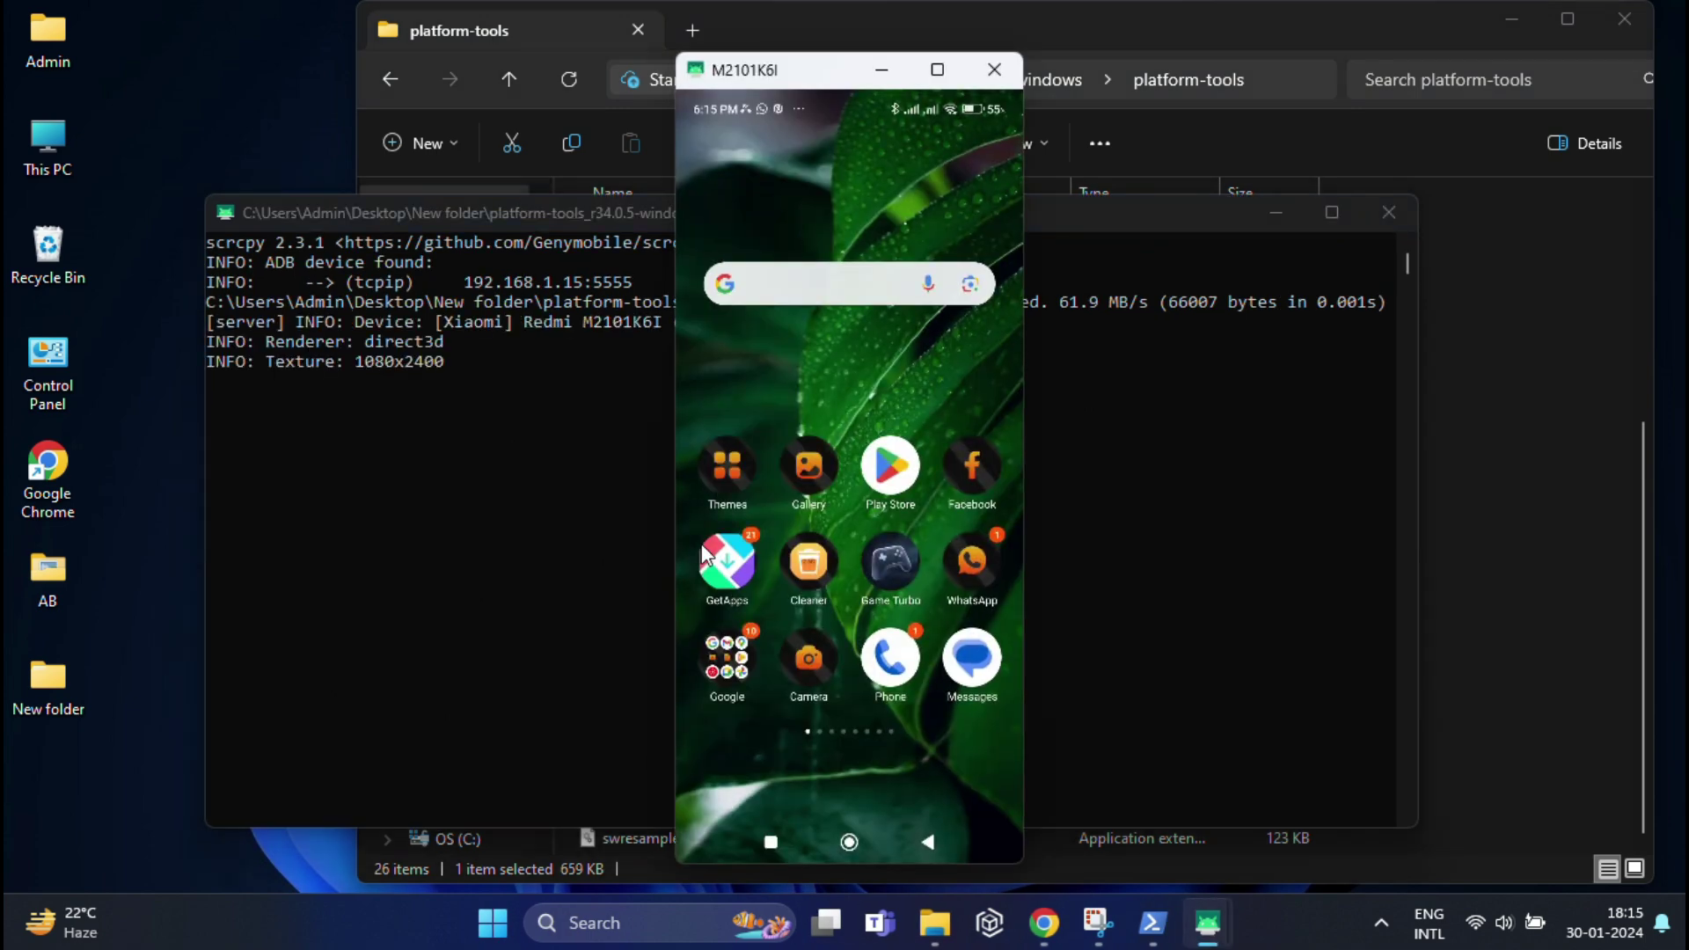
# Step: Show only the phone mirror and swipe through its home pages, returning to the first
pyautogui.press('super+Home')
pyautogui.moveTo(875, 388); pyautogui.dragTo(721, 396)
pyautogui.moveTo(889, 633); pyautogui.dragTo(753, 637)
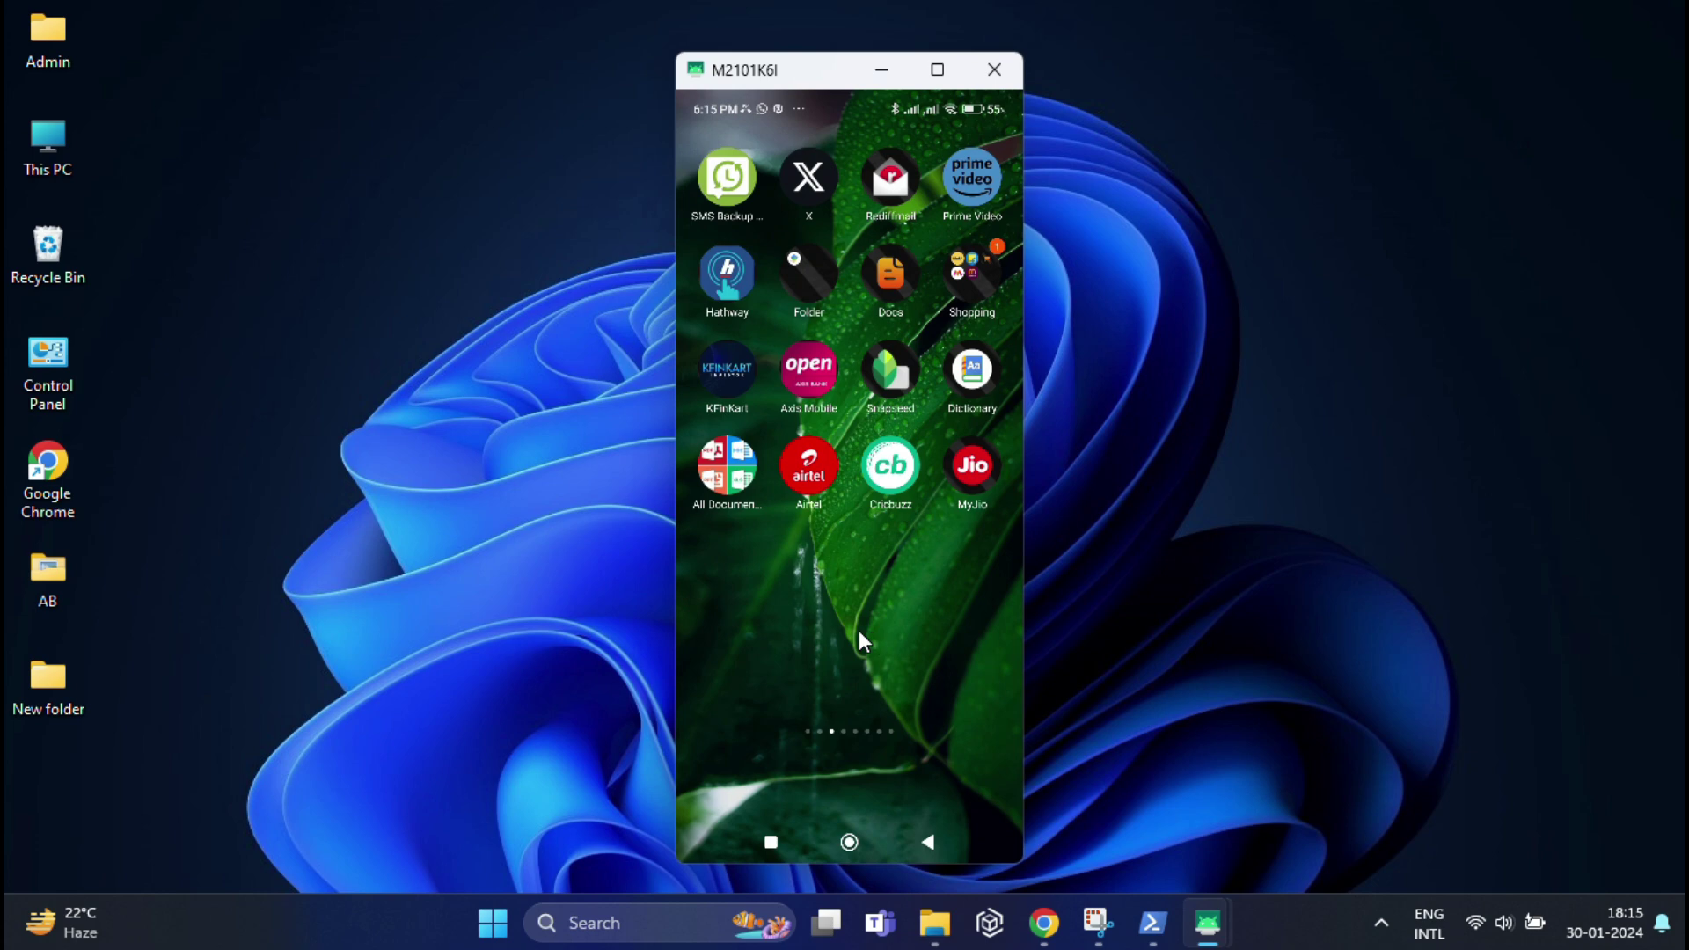
pyautogui.moveTo(859, 631); pyautogui.dragTo(796, 605)
pyautogui.moveTo(704, 630); pyautogui.dragTo(794, 630)
pyautogui.moveTo(704, 493); pyautogui.dragTo(793, 488)
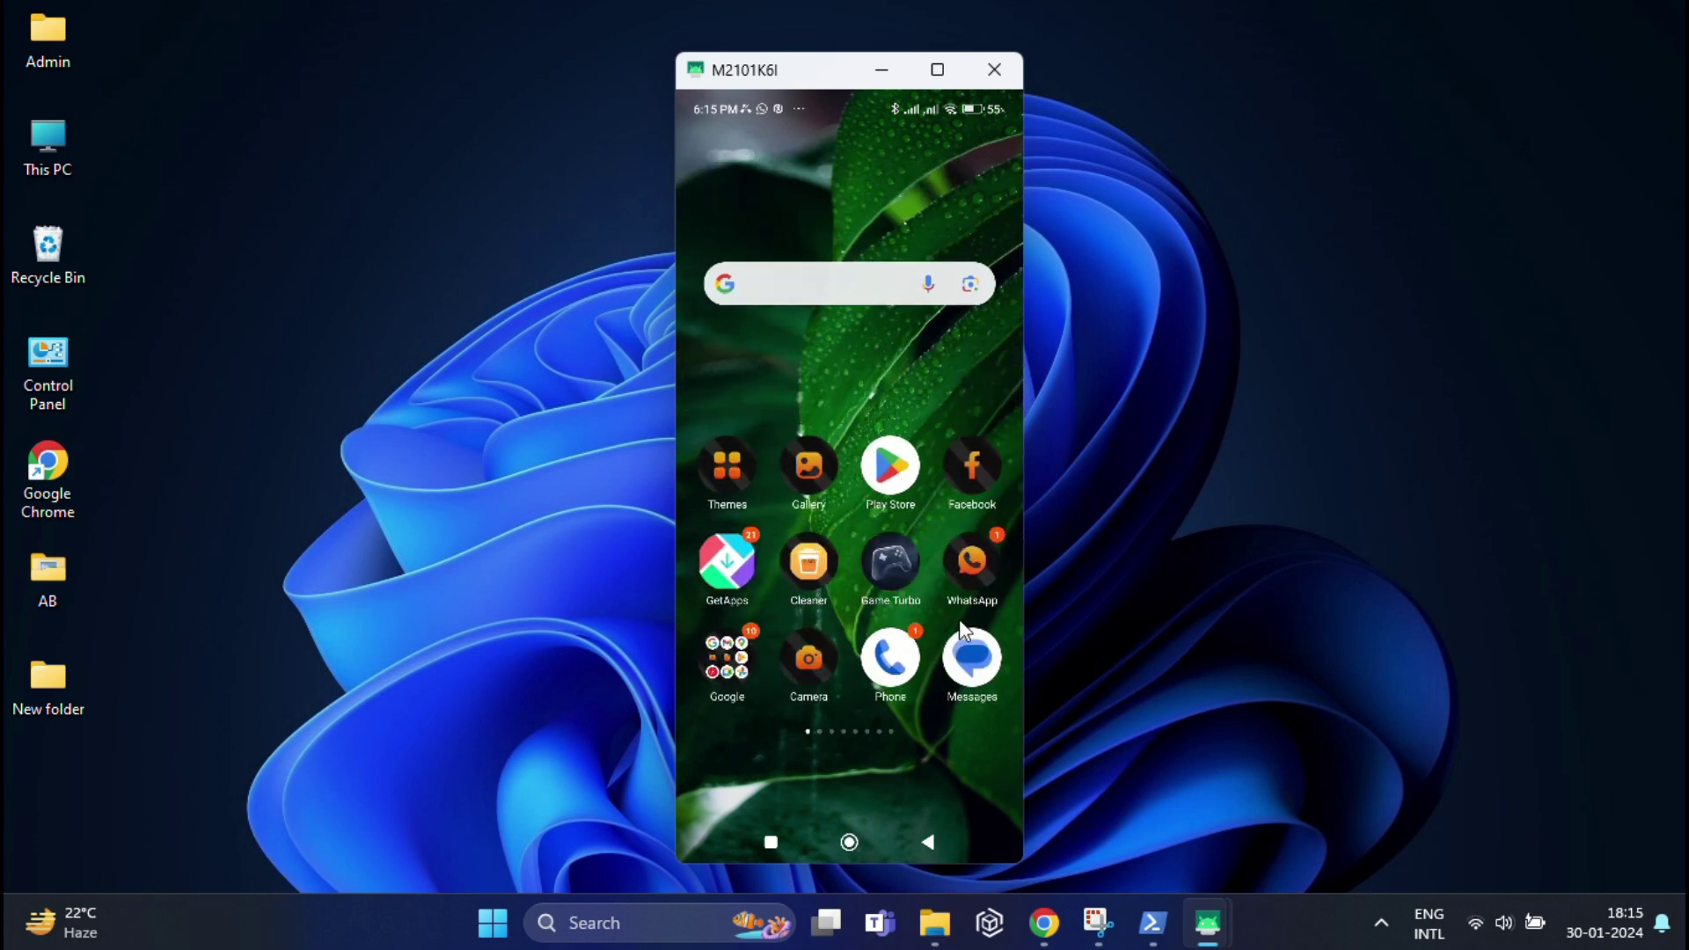
# Step: Open the Play Store on the phone and scroll its listing down and back up
pyautogui.click(888, 475)
pyautogui.scroll(-5, 862, 520)
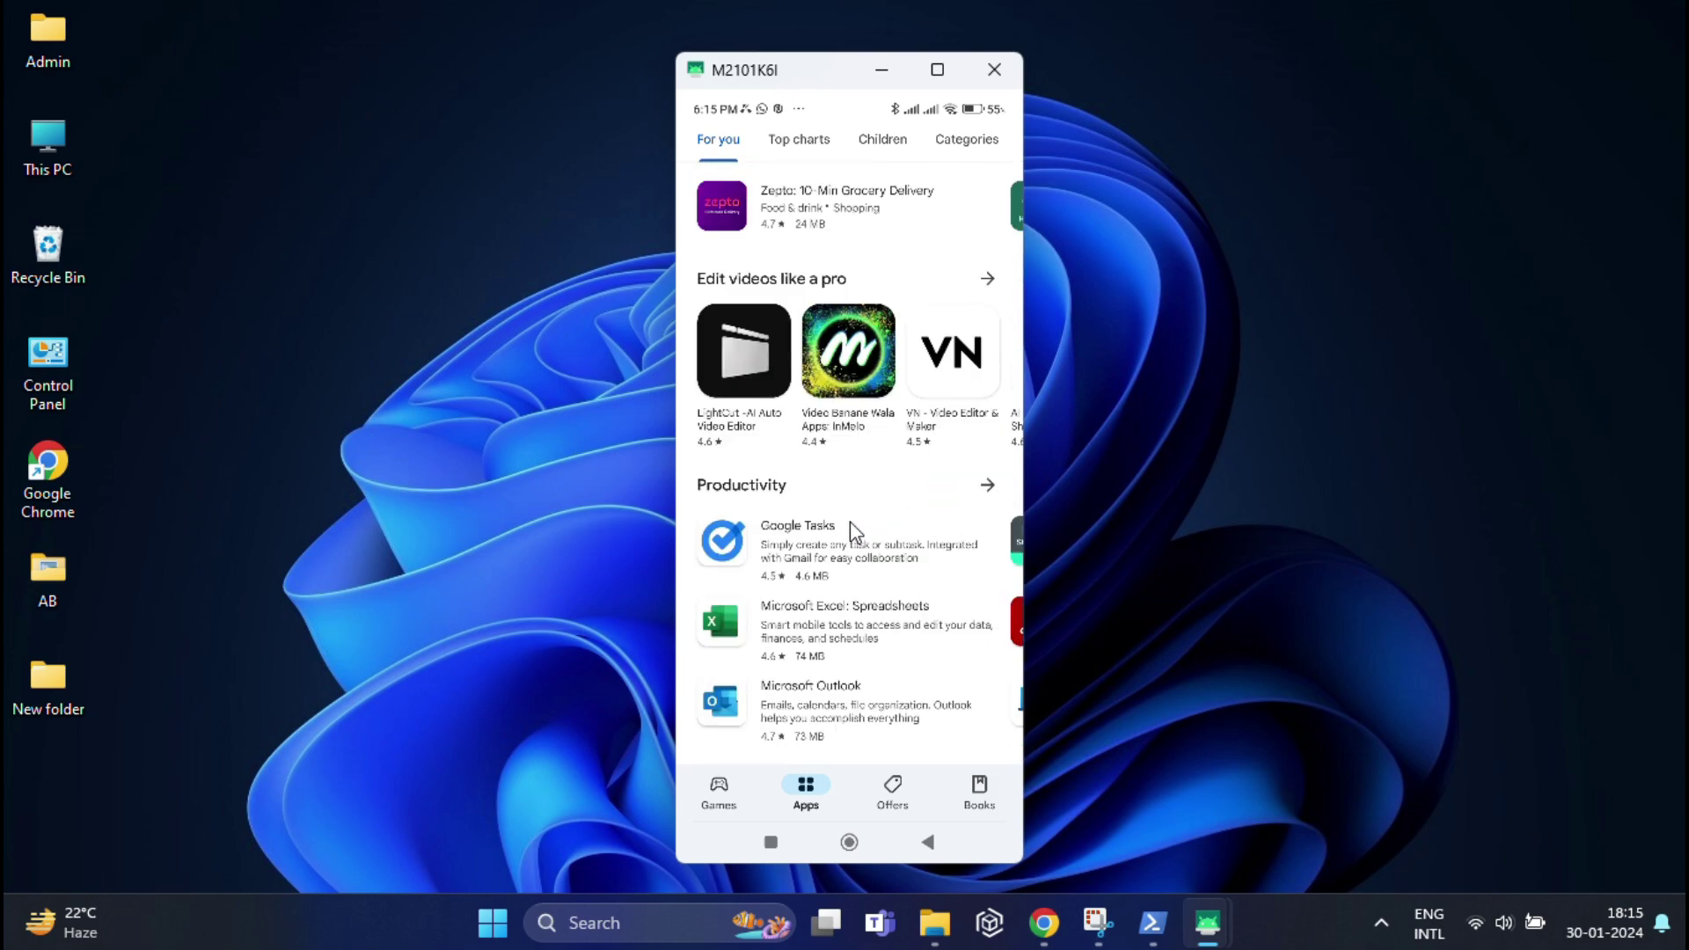
pyautogui.scroll(-8, 849, 521)
pyautogui.scroll(5, 853, 528)
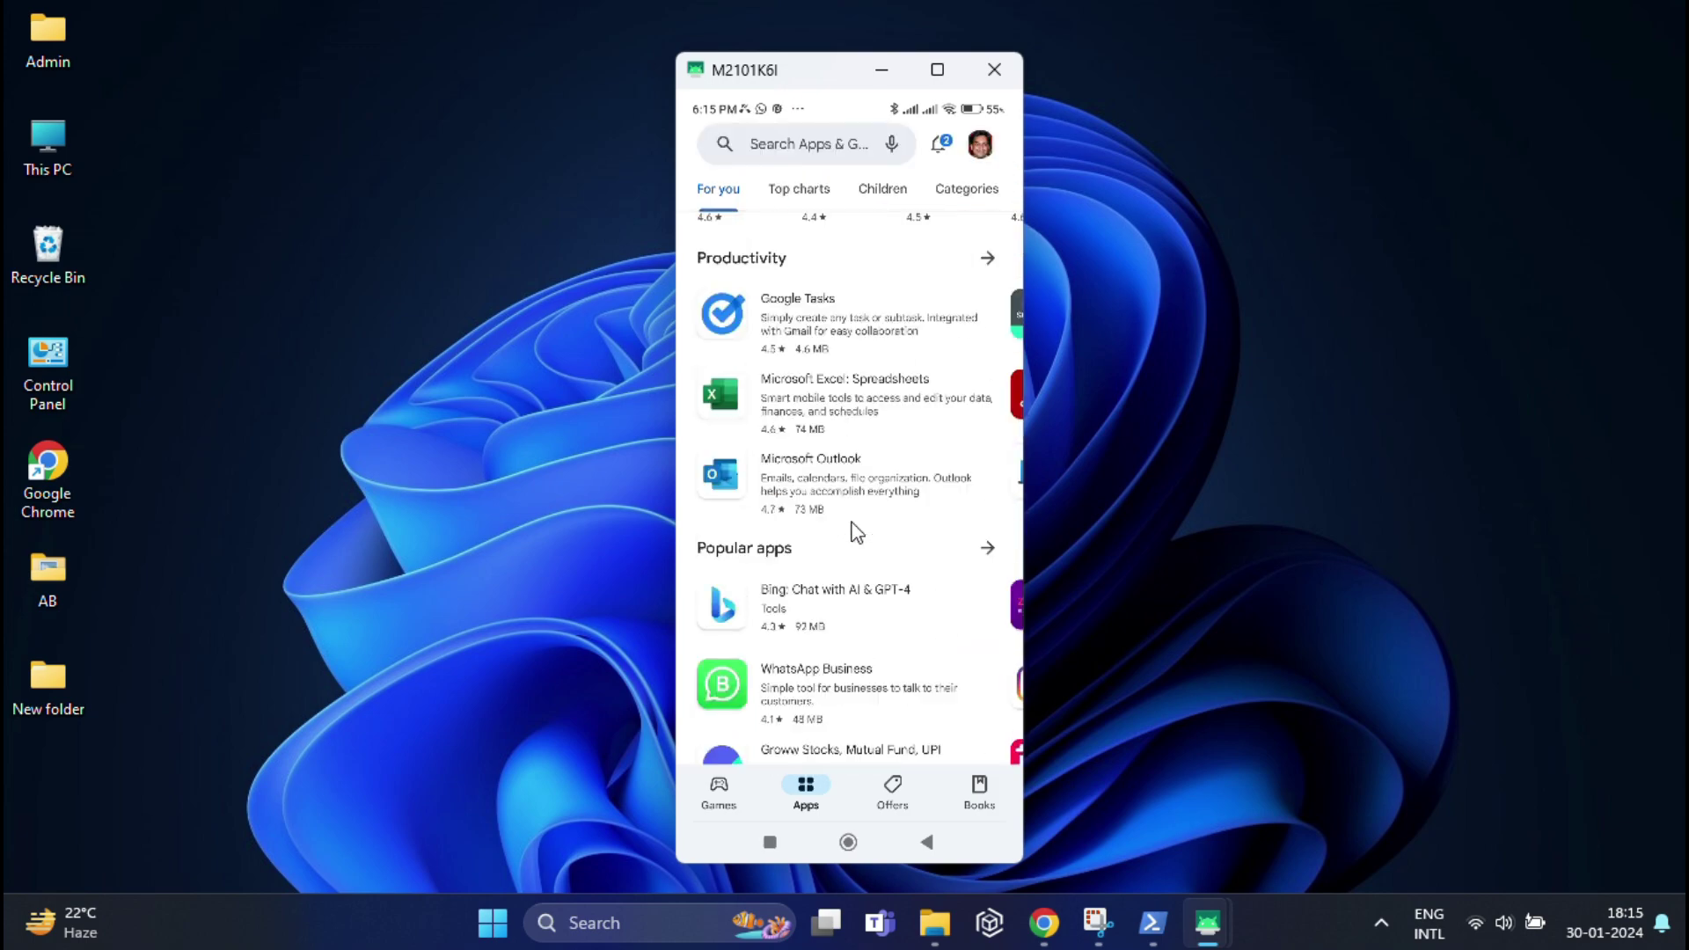
pyautogui.scroll(5, 853, 532)
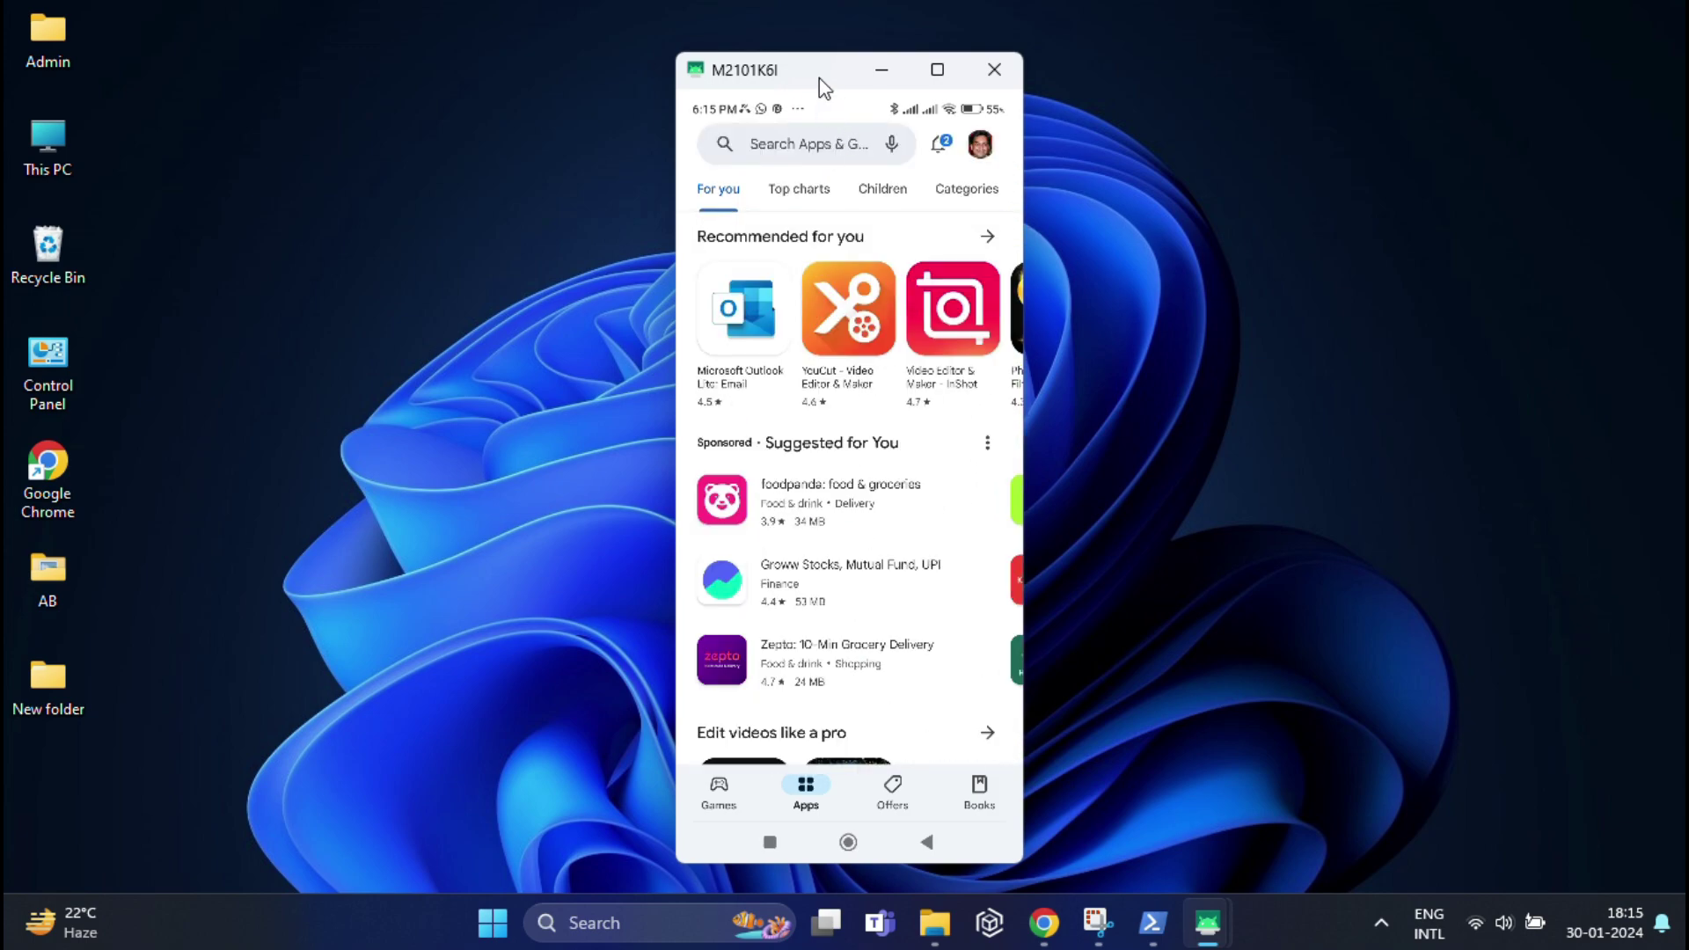
# Step: Return to the phone's home screen and swipe to the next page of apps
pyautogui.click(931, 847)
pyautogui.moveTo(928, 154); pyautogui.dragTo(722, 216)
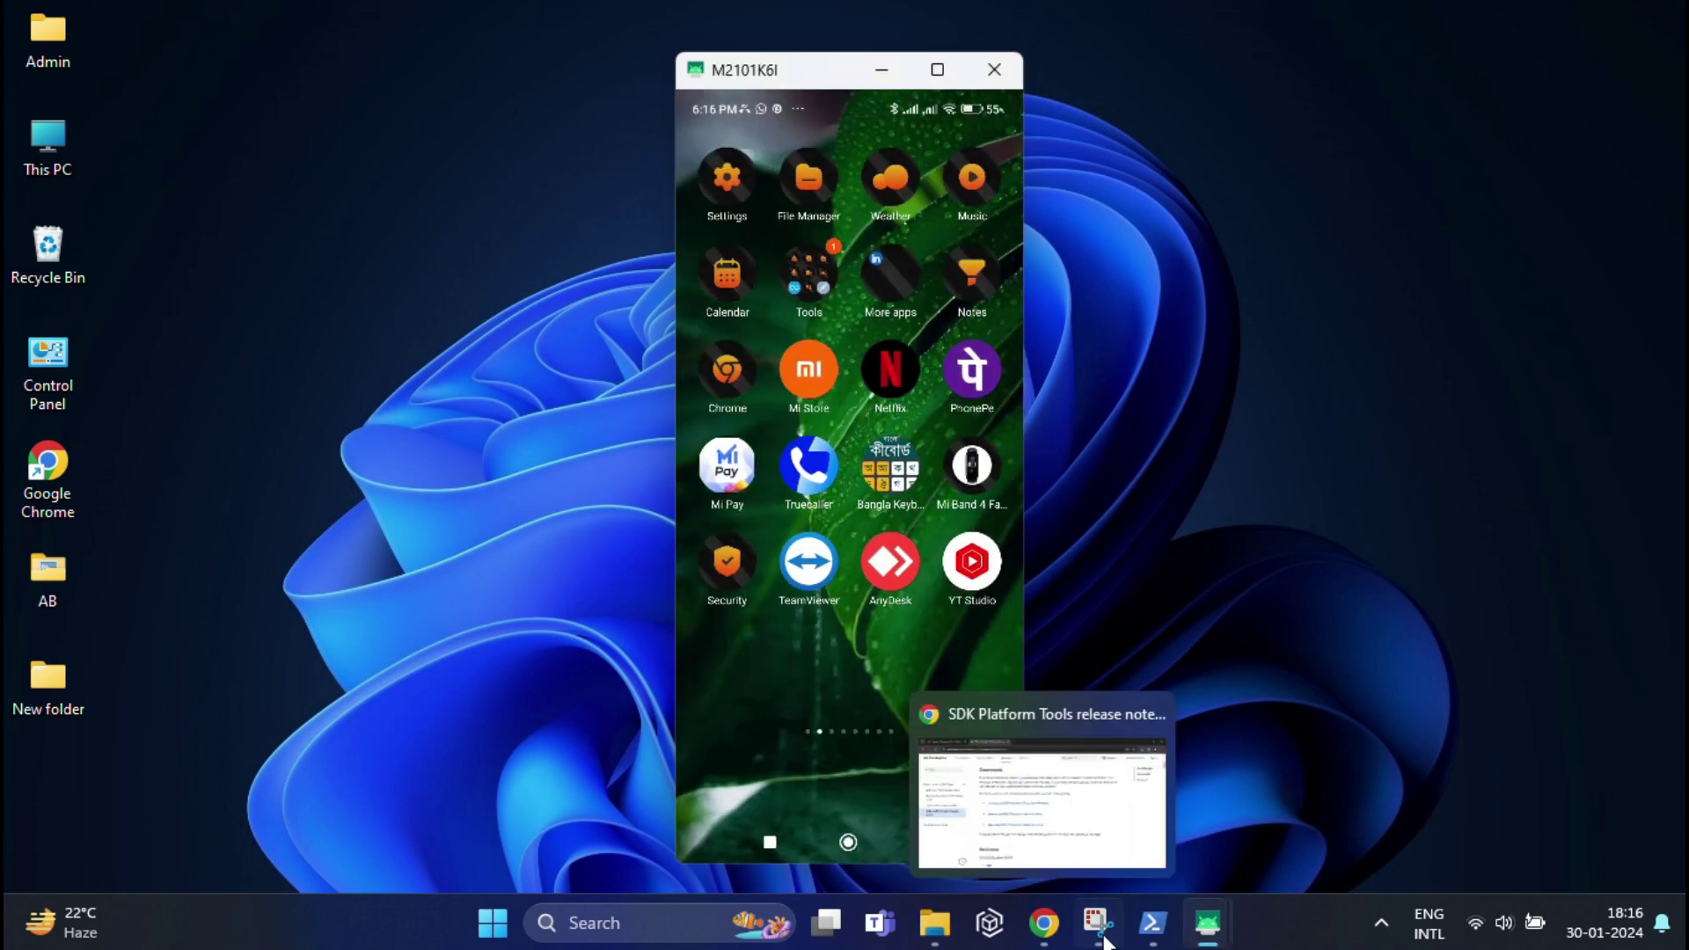
pyautogui.moveTo(1208, 923)
pyautogui.click(1378, 714)
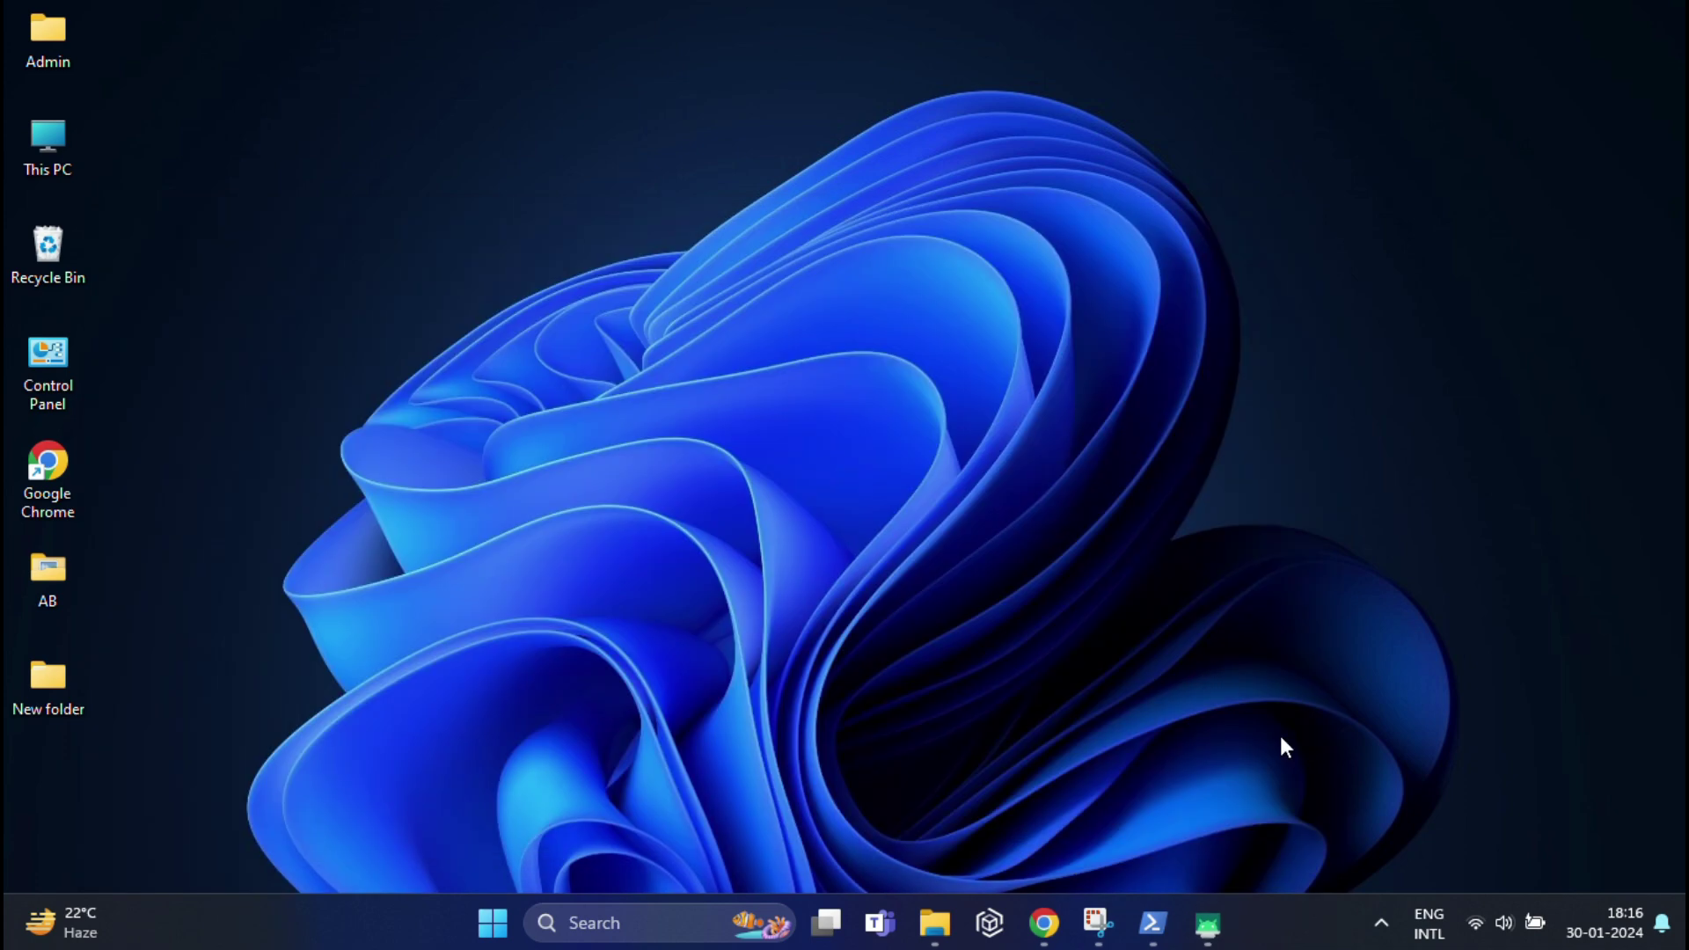
pyautogui.doubleClick(54, 681)
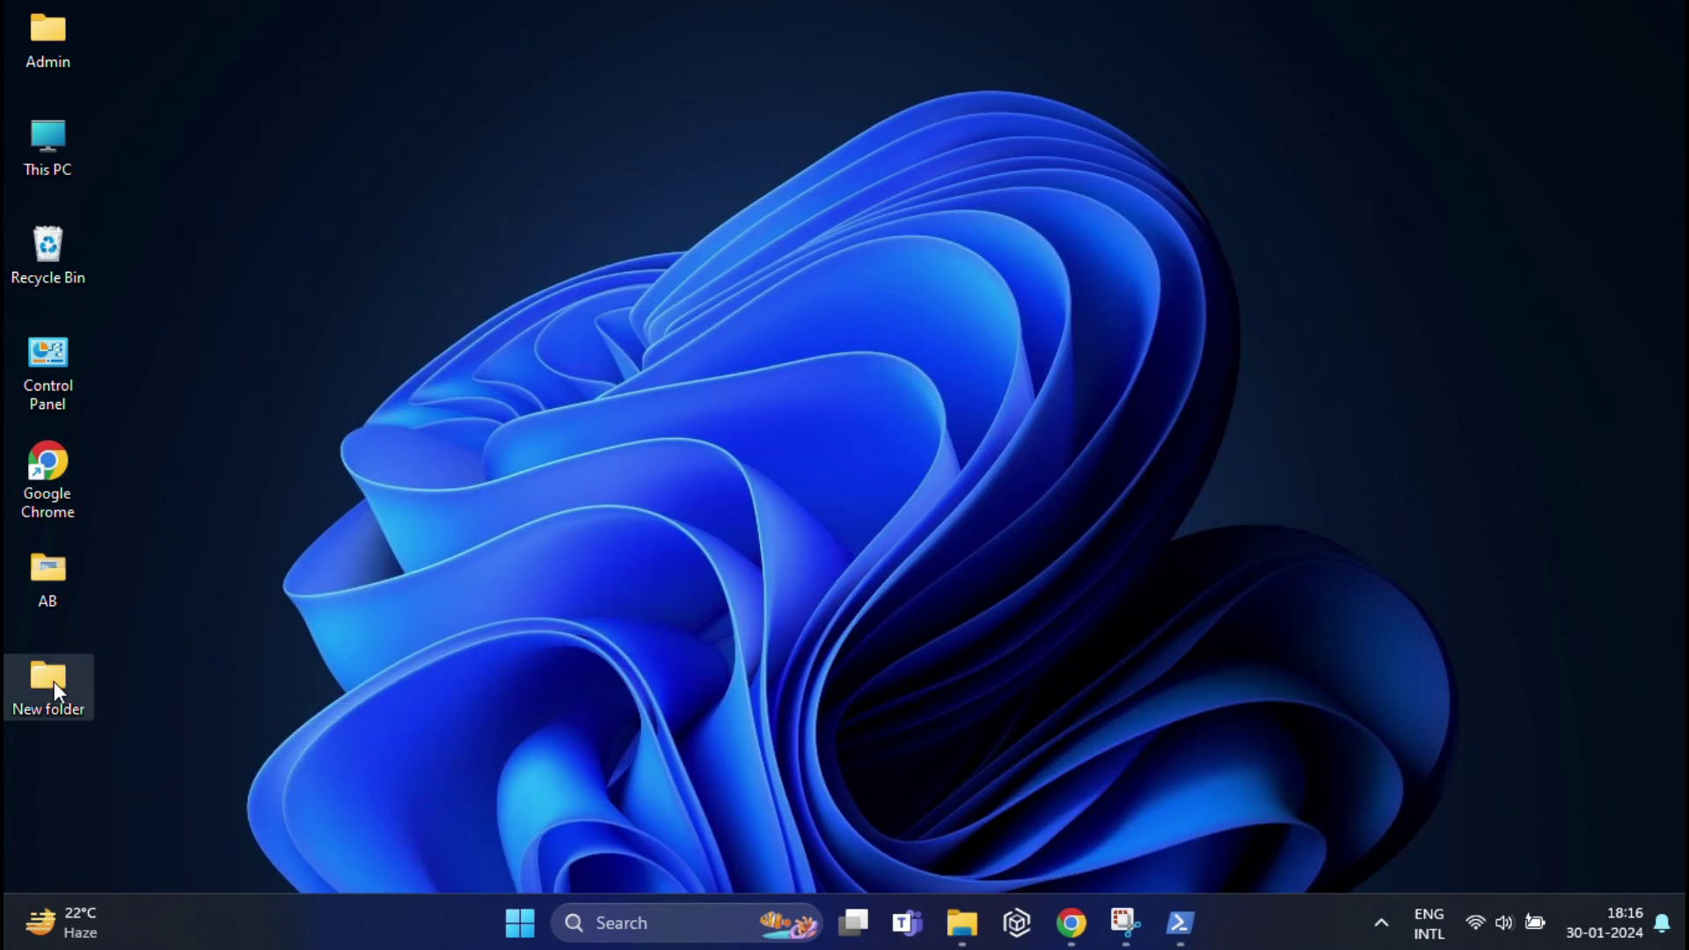
pyautogui.doubleClick(357, 232)
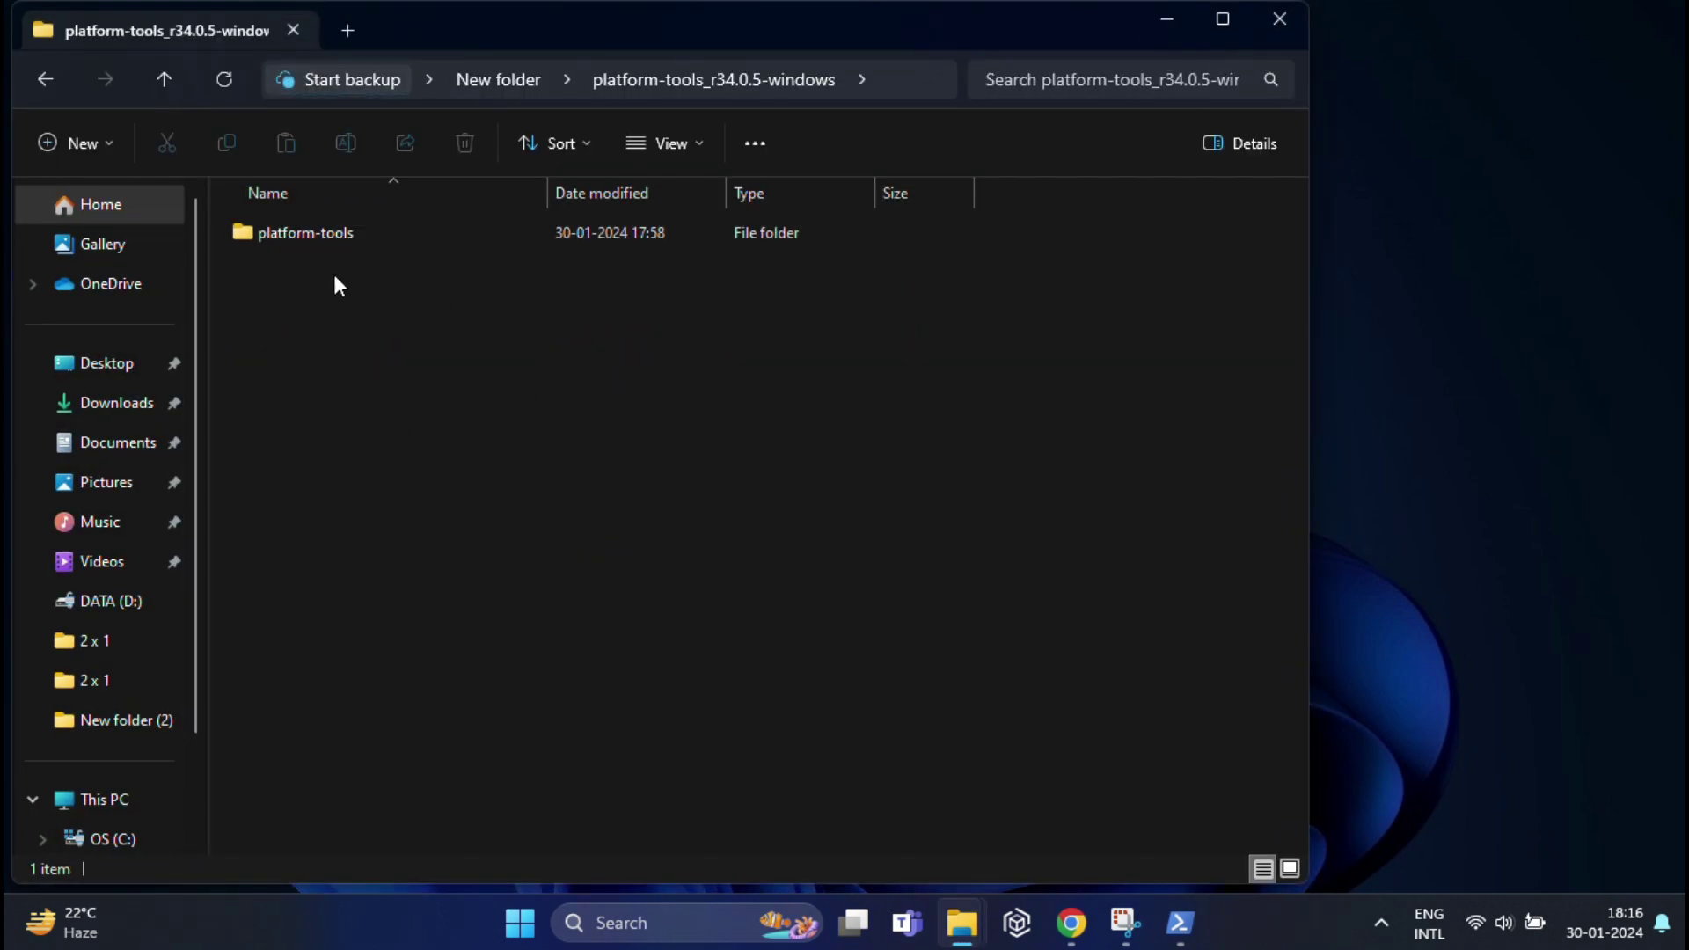
pyautogui.doubleClick(334, 232)
pyautogui.scroll(-3, 352, 396)
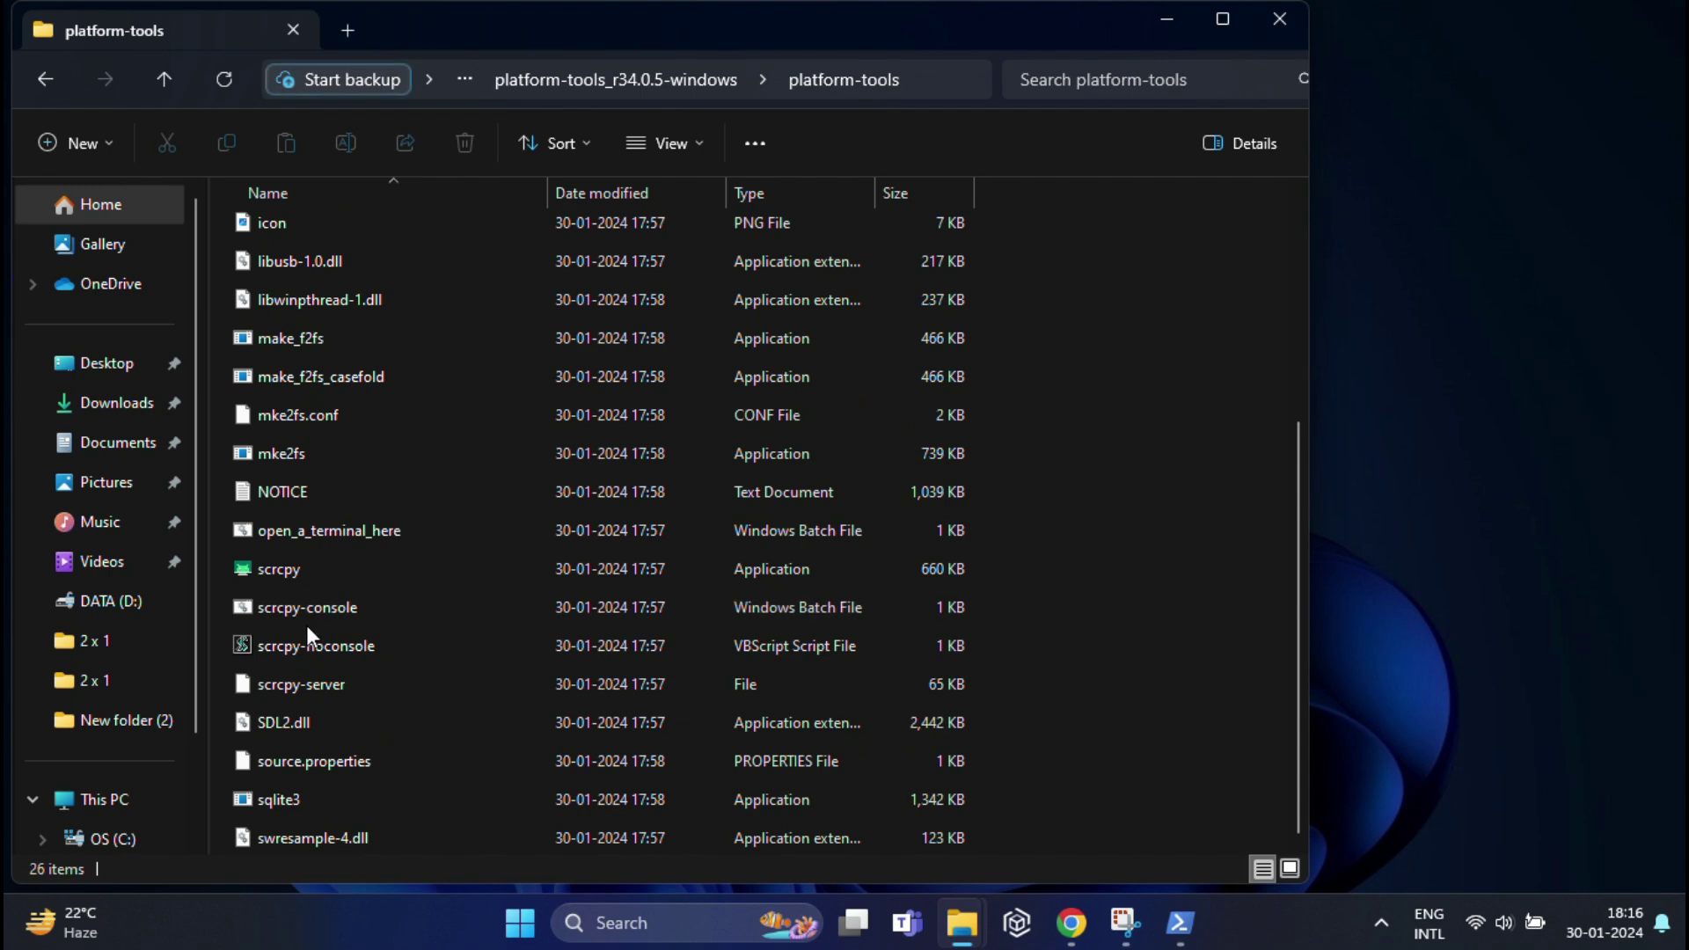
pyautogui.doubleClick(309, 572)
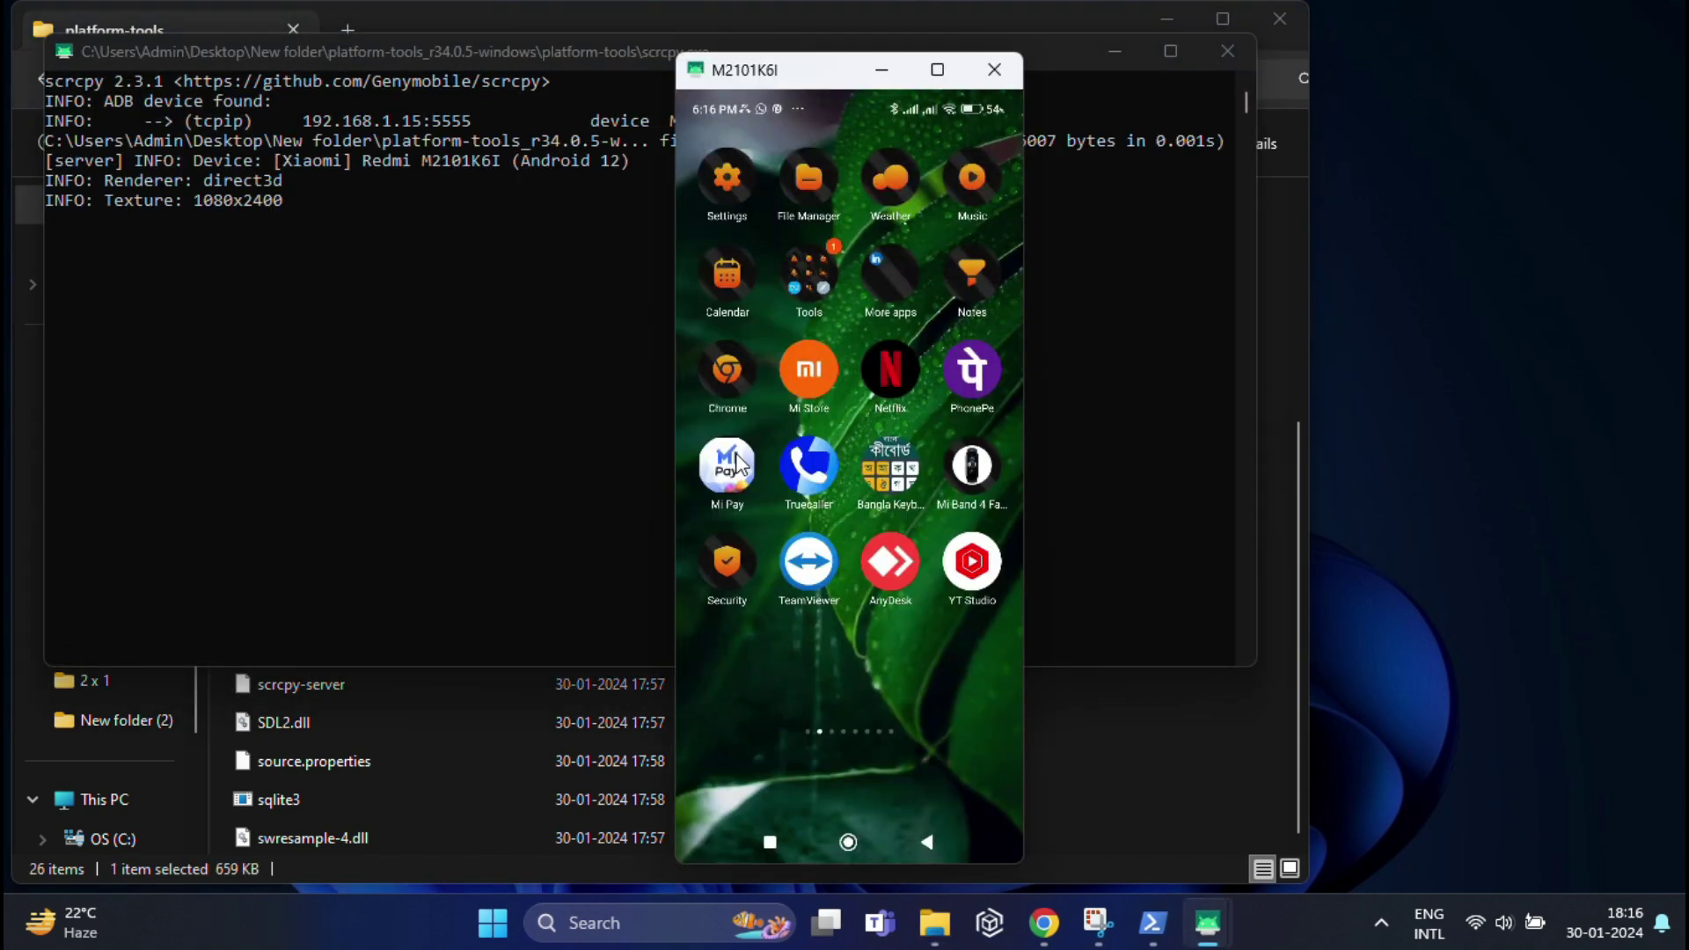
pyautogui.moveTo(736, 452); pyautogui.dragTo(932, 653)
pyautogui.click(1227, 51)
pyautogui.click(1255, 32)
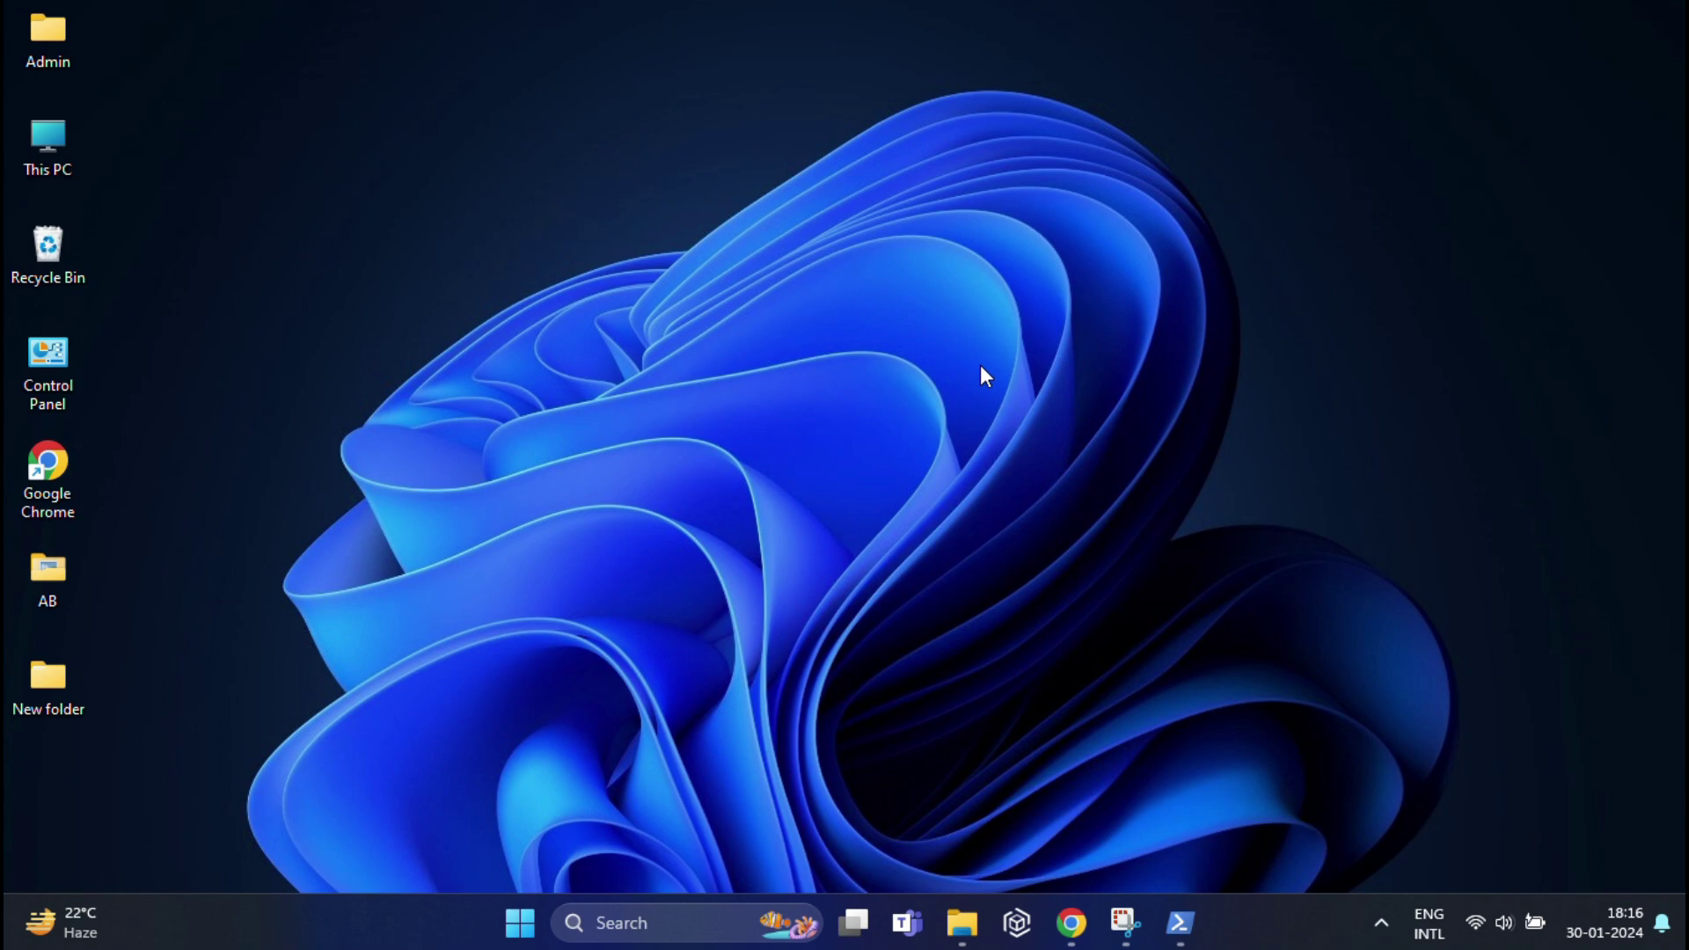